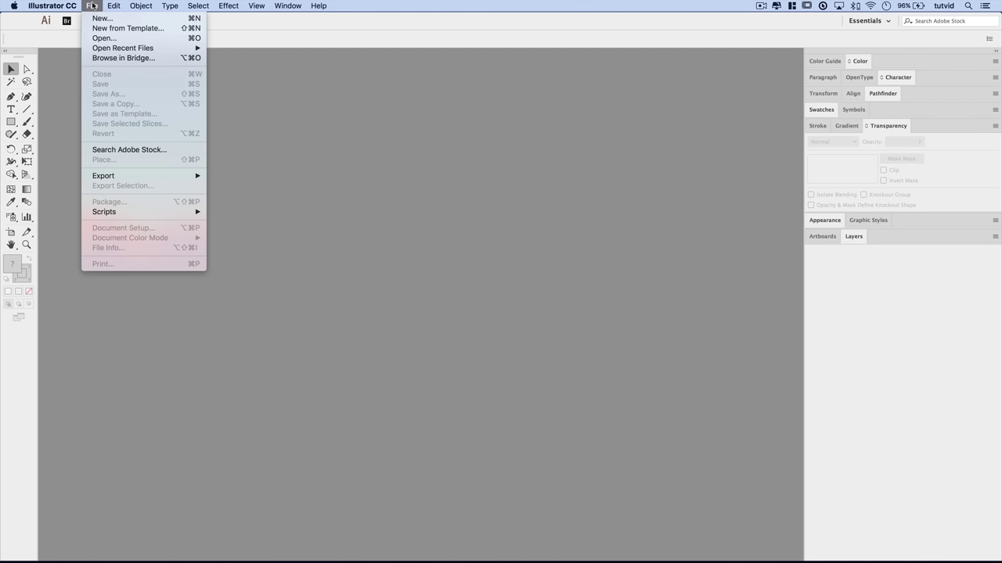
- Create a new 2560 x 1440 px document with one artboard in RGB color mode
click(98, 17)
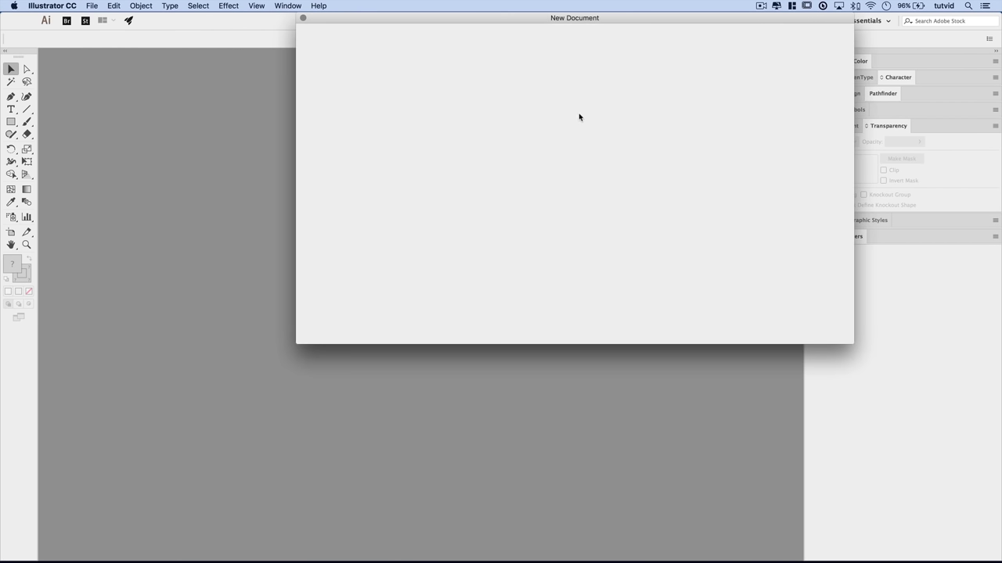
drag(661, 20, 500, 109)
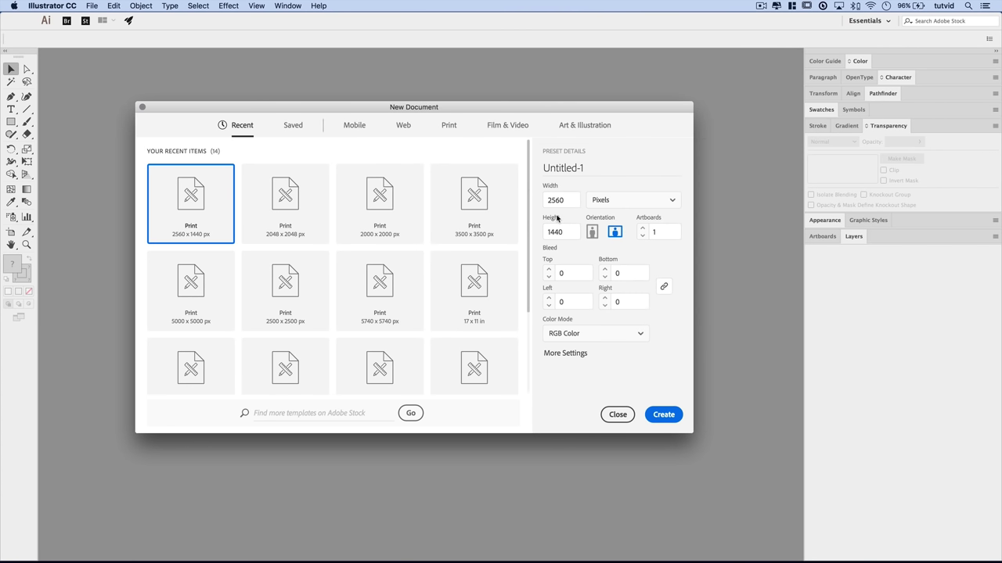
click(665, 417)
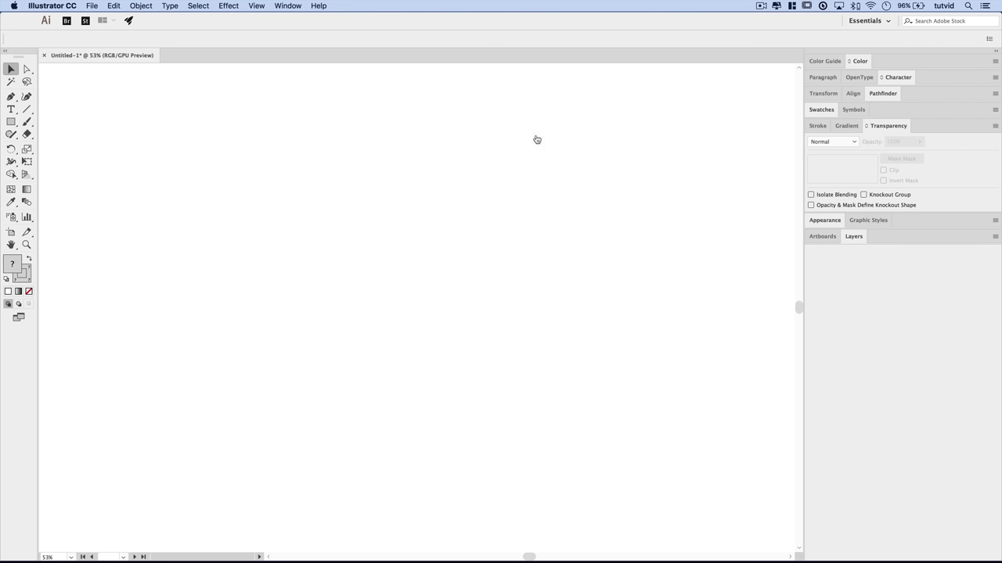
- Set the layer thumbnail row size to 70 pixels in the Layers panel options
click(853, 241)
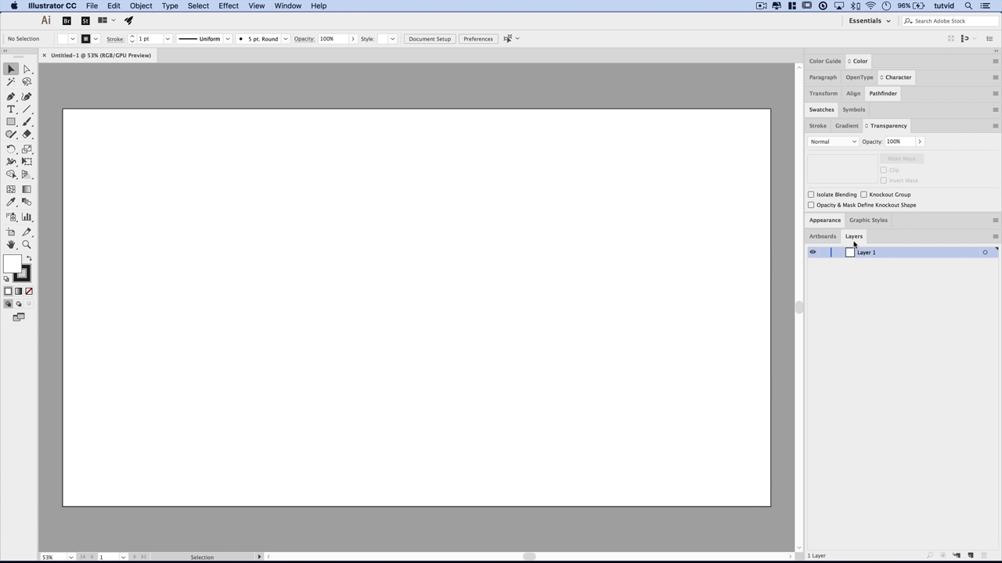
click(995, 237)
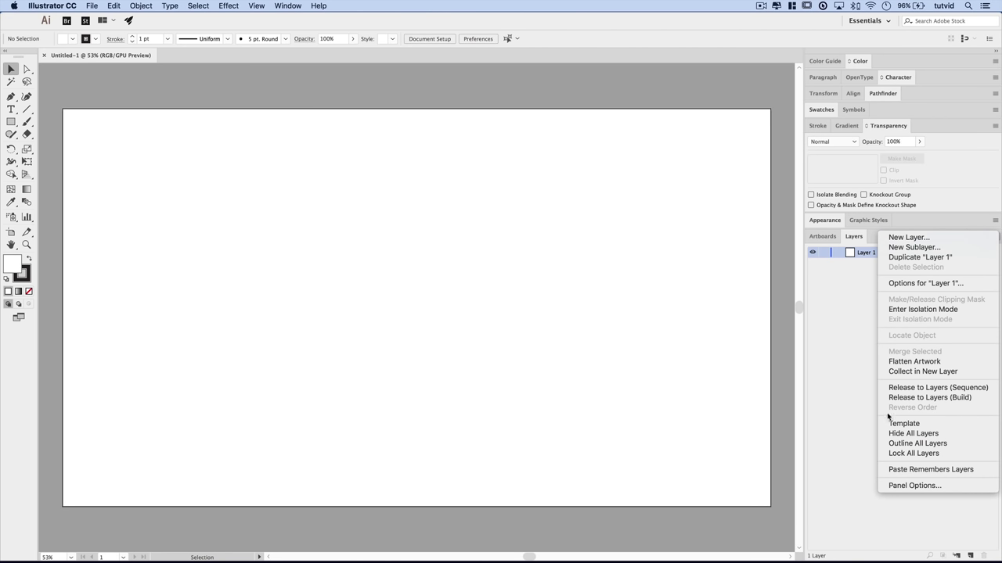
click(896, 484)
click(330, 206)
text(70)
key(Return)
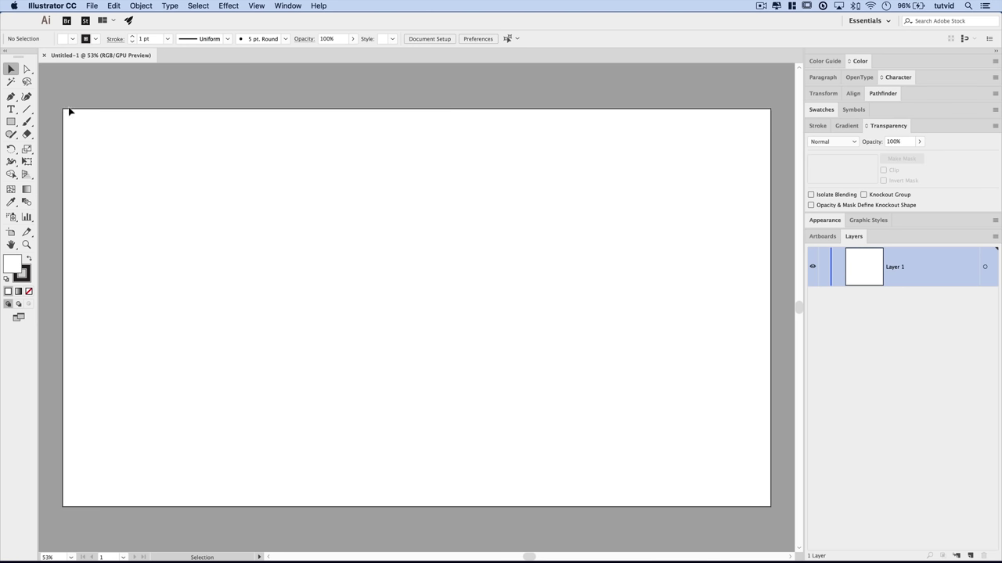
- Create a six-sided polygon with a 128 px radius in the upper-left part of the artboard
click(14, 123)
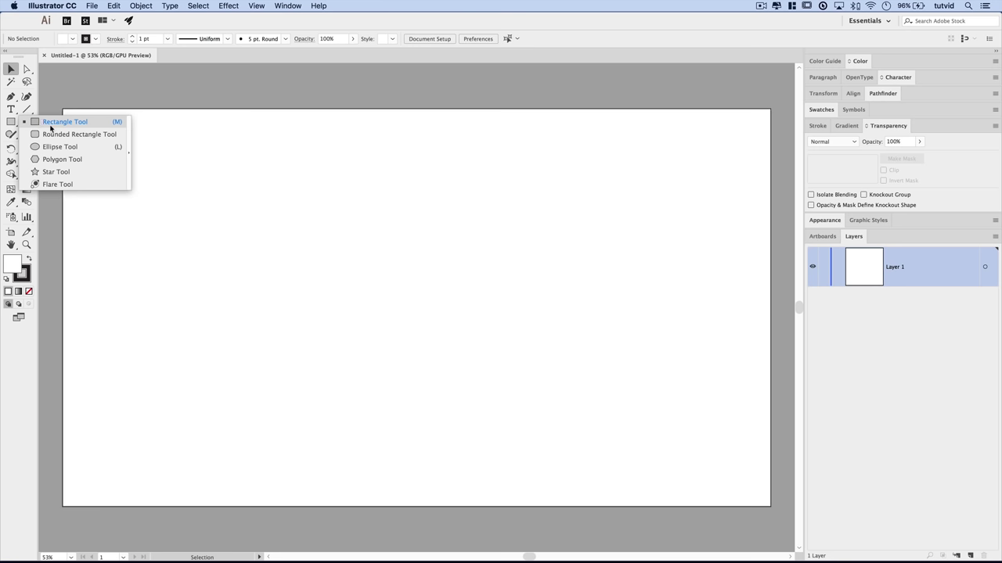
click(56, 160)
click(309, 250)
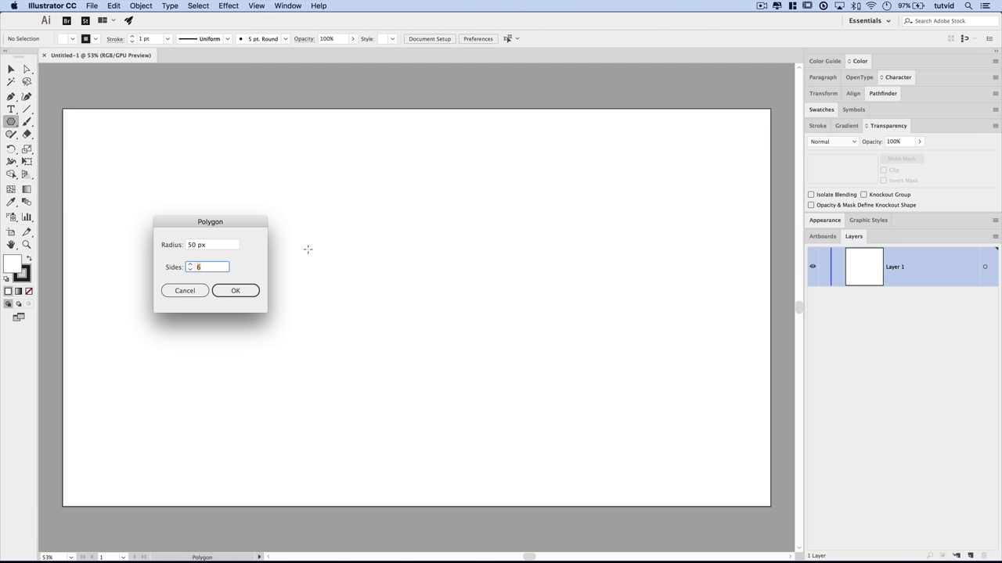
drag(239, 223, 363, 226)
key(shift+Tab)
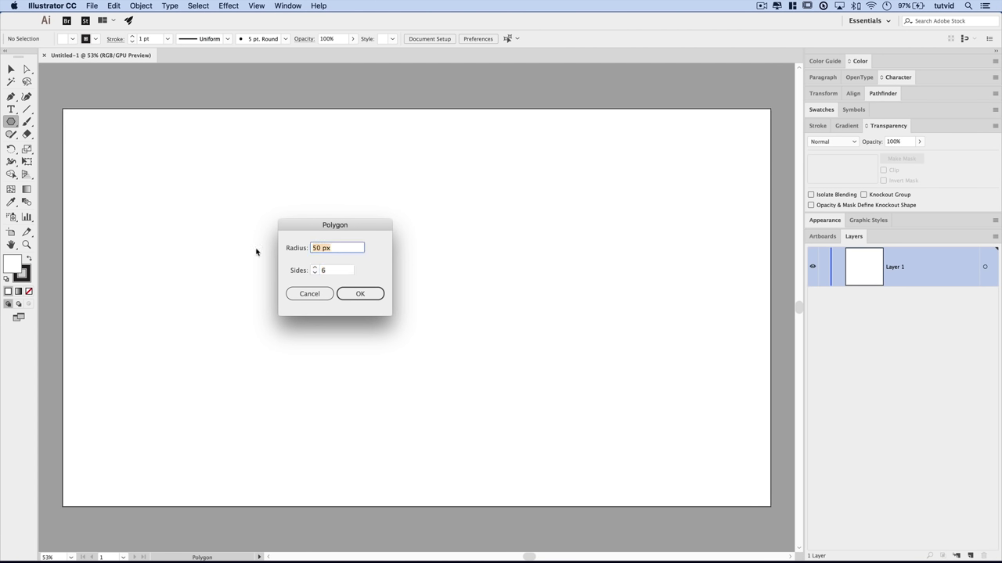
text(128)
key(Tab)
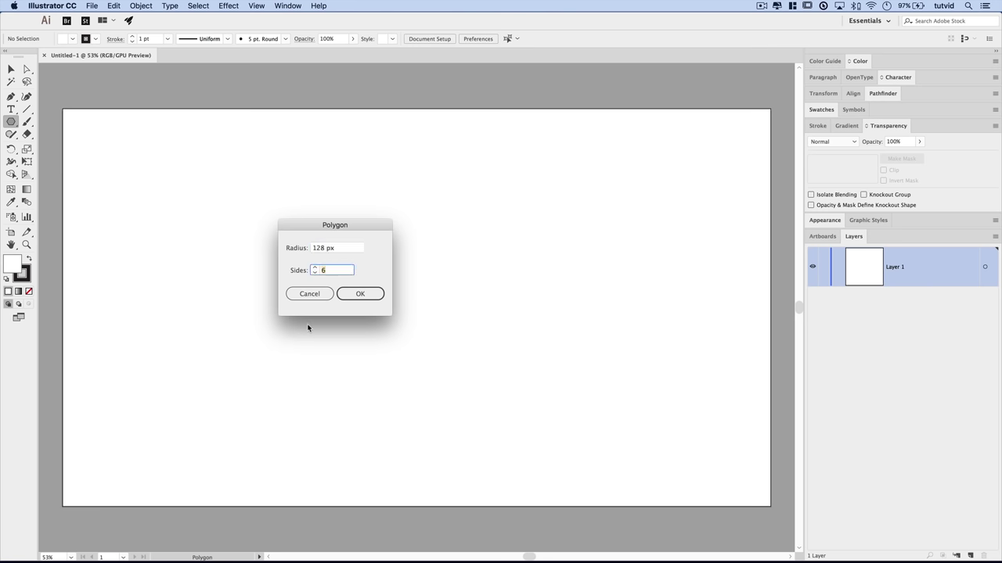
click(363, 290)
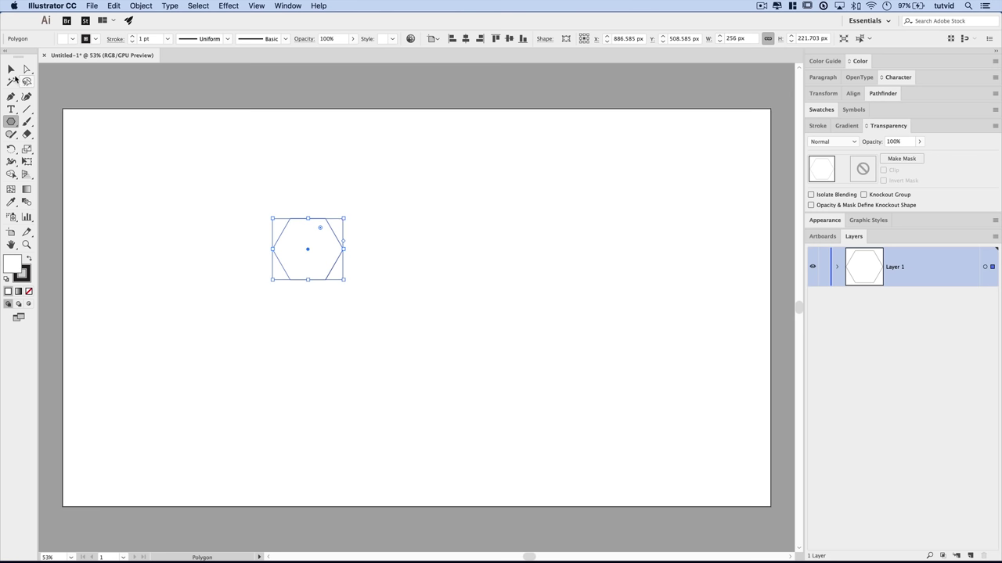
- Rotate the hexagon 90 degrees clockwise so that its corners point straight up and down
click(10, 70)
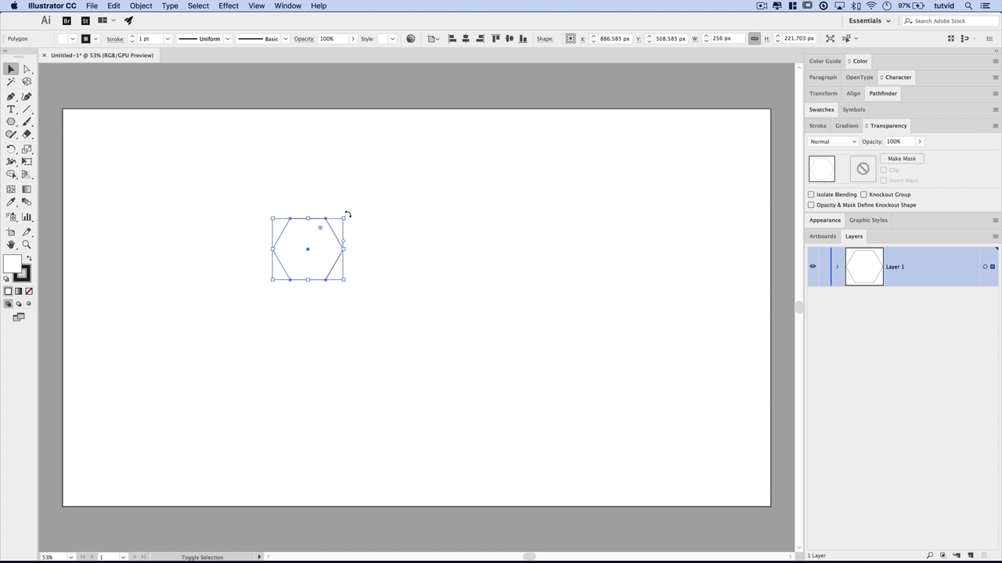
drag(348, 214, 380, 240)
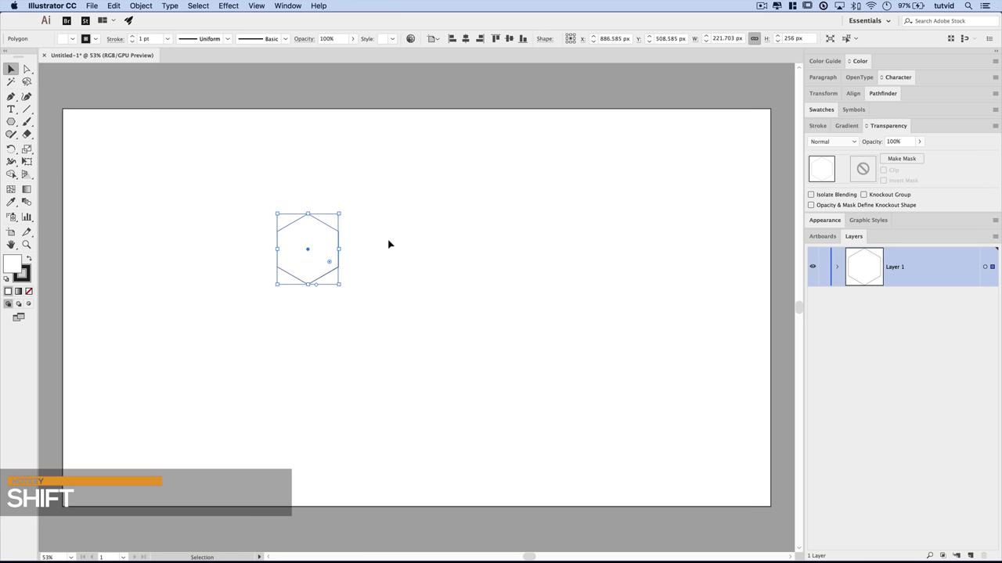
shift+click(338, 245)
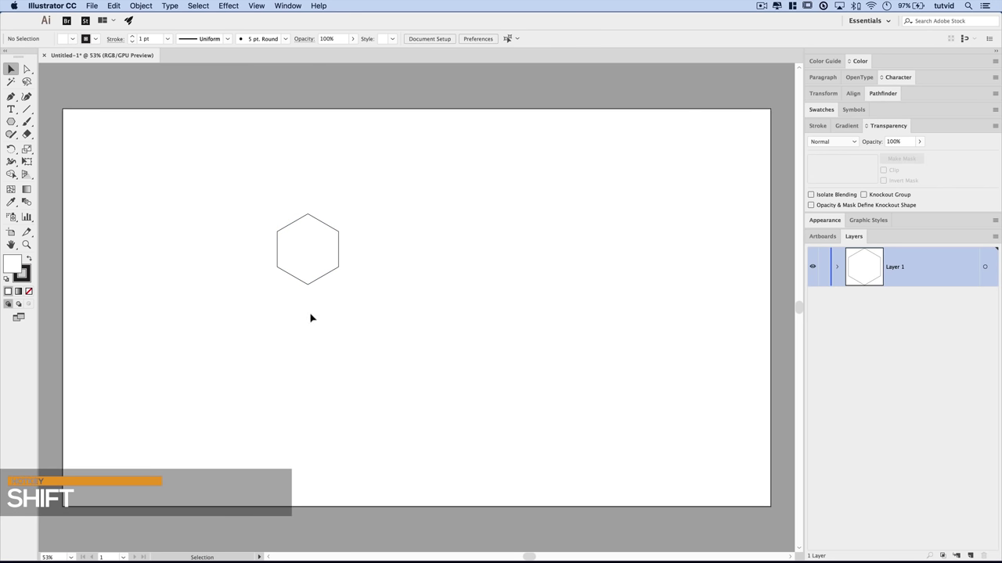
- Move the hexagon near the artboard's centre, at about X 1177 px and Y 678 px
drag(325, 244, 405, 291)
key(a)
key(super+1)
drag(476, 284, 472, 226)
key(v)
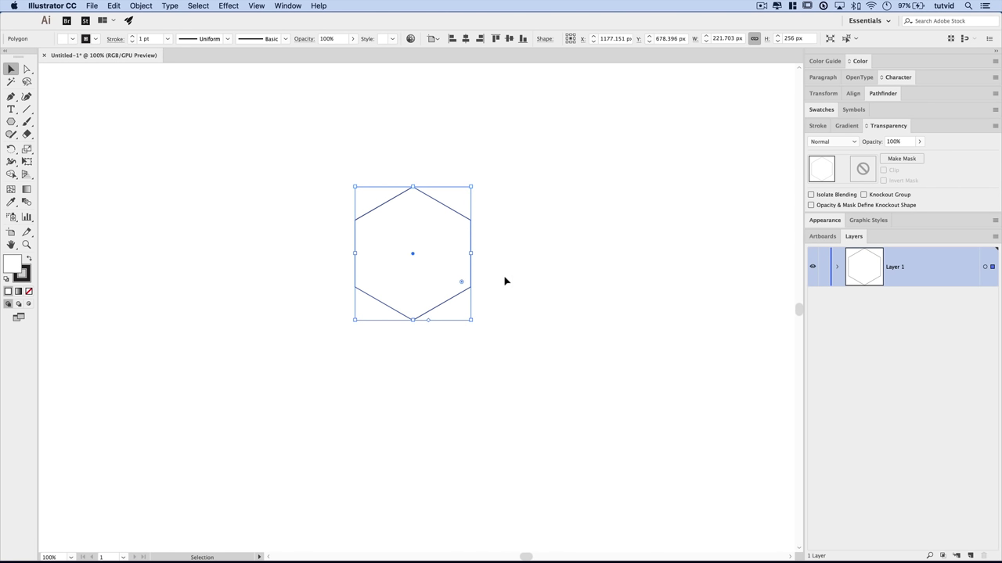
- Remove the hexagon's stroke and set its fill color to ff0000
click(24, 277)
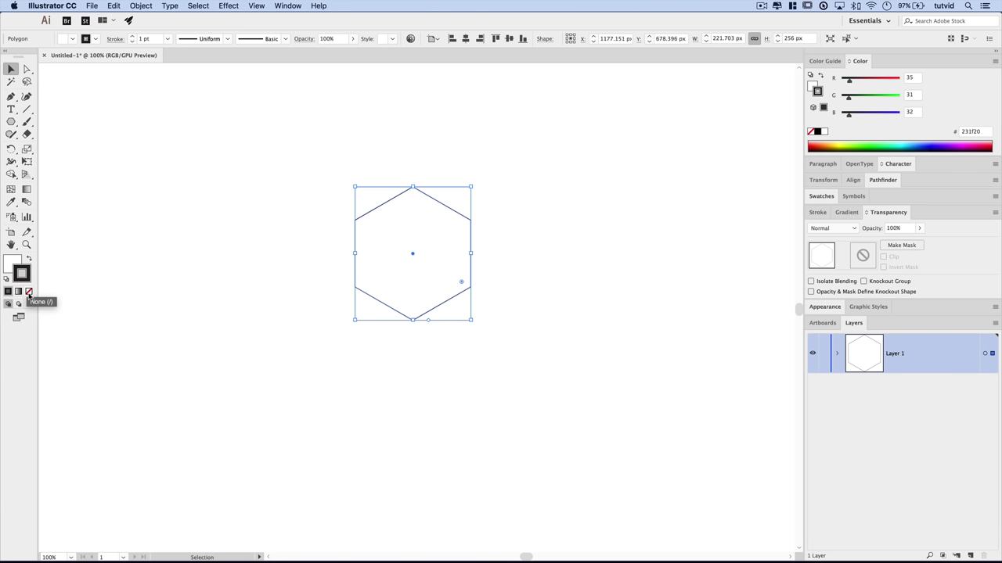
click(29, 291)
click(14, 263)
double_click(14, 263)
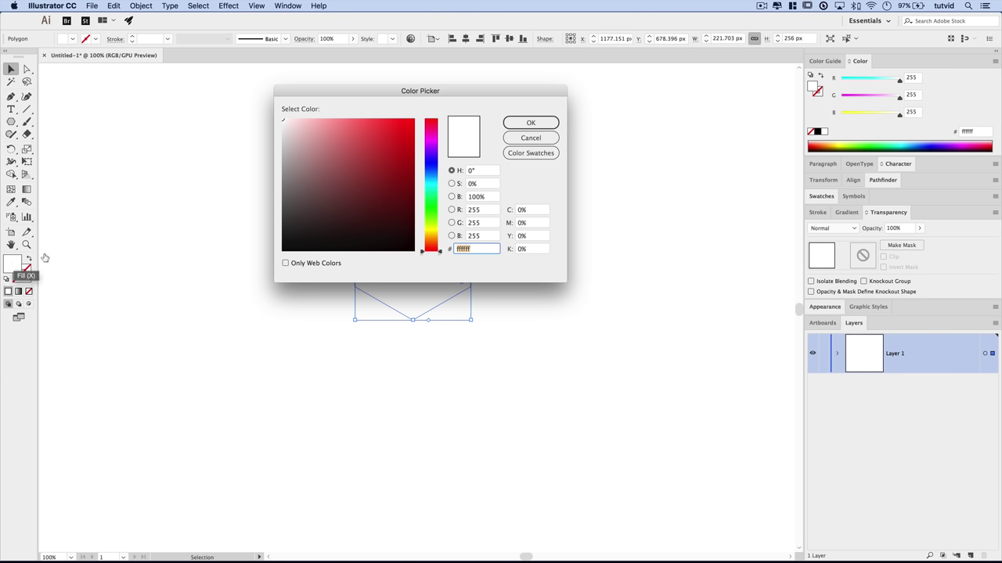
text(ff0000)
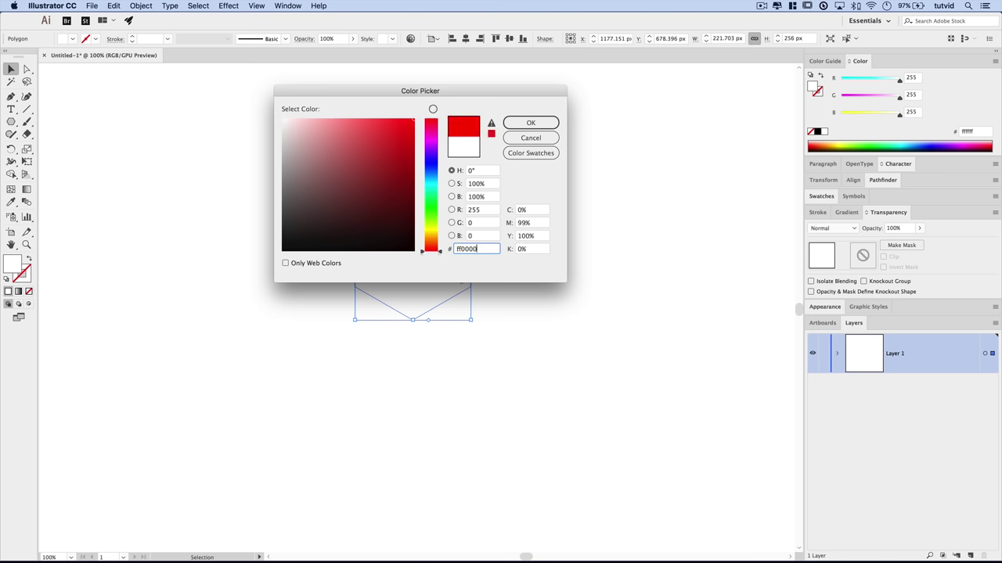
click(531, 123)
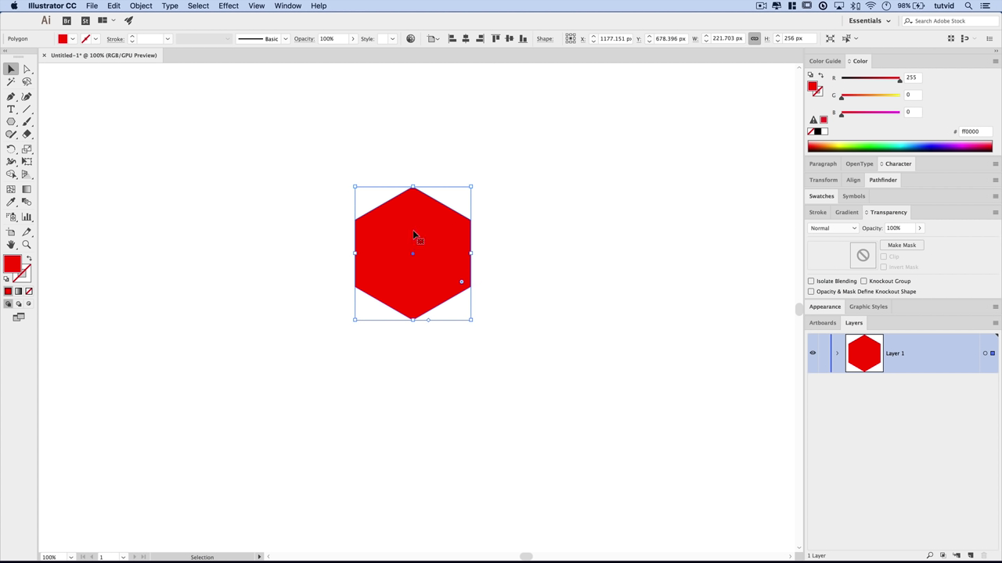
- Copy the red hexagon, paste the duplicate directly in front of it, and expand Layer 1
click(113, 6)
click(123, 19)
click(118, 6)
click(145, 73)
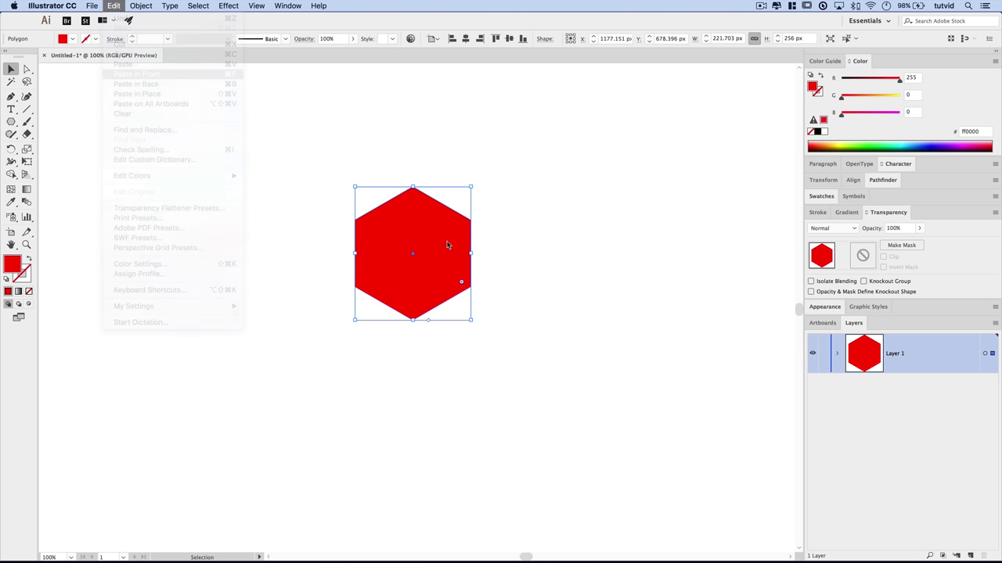
click(836, 356)
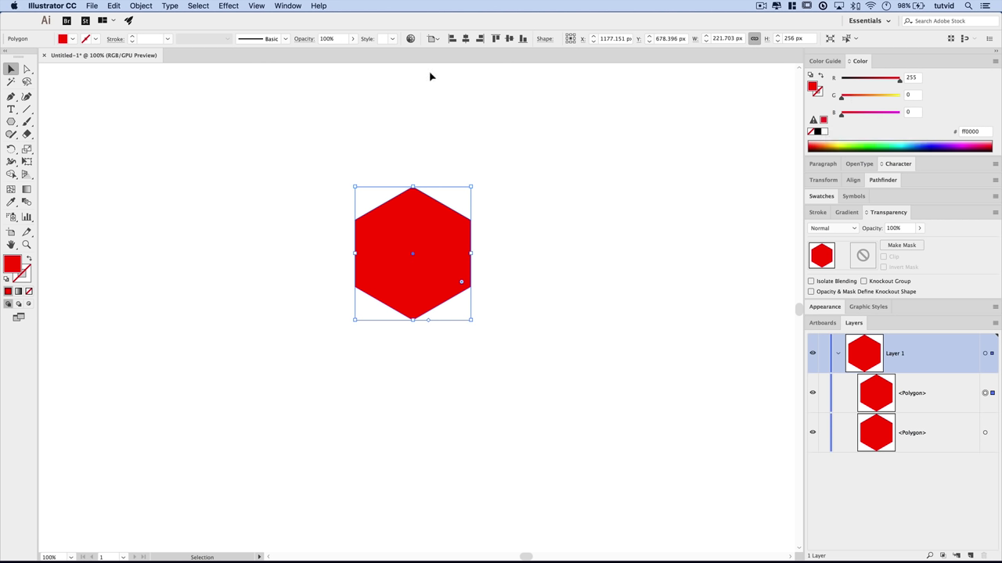
- Scale the front hexagon to a height of 164 px with its proportions constrained
double_click(787, 38)
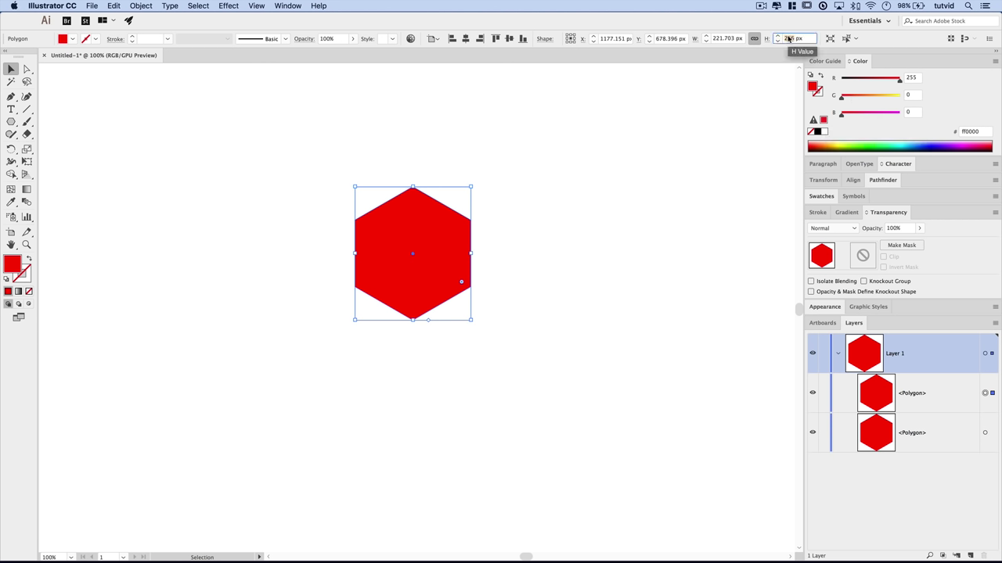
text(16)
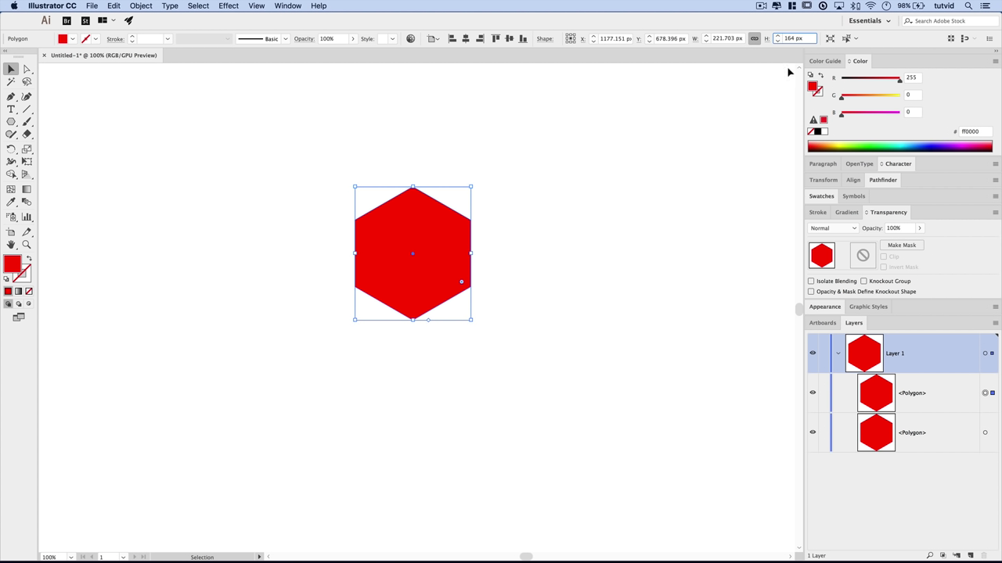
text(4)
click(754, 38)
key(Return)
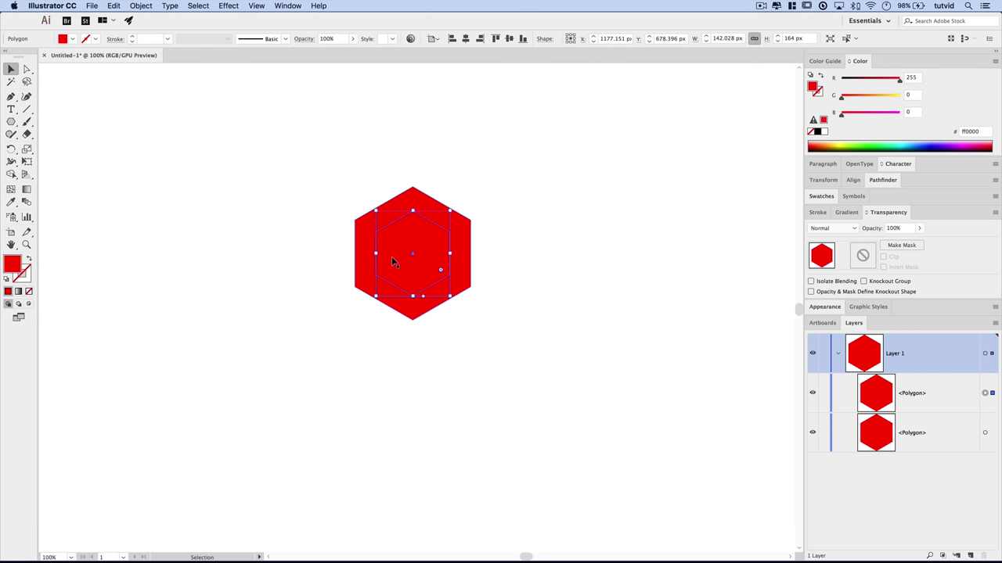
- Swap the fill and stroke of both hexagons to turn them into red outlines without a fill
drag(345, 158, 496, 357)
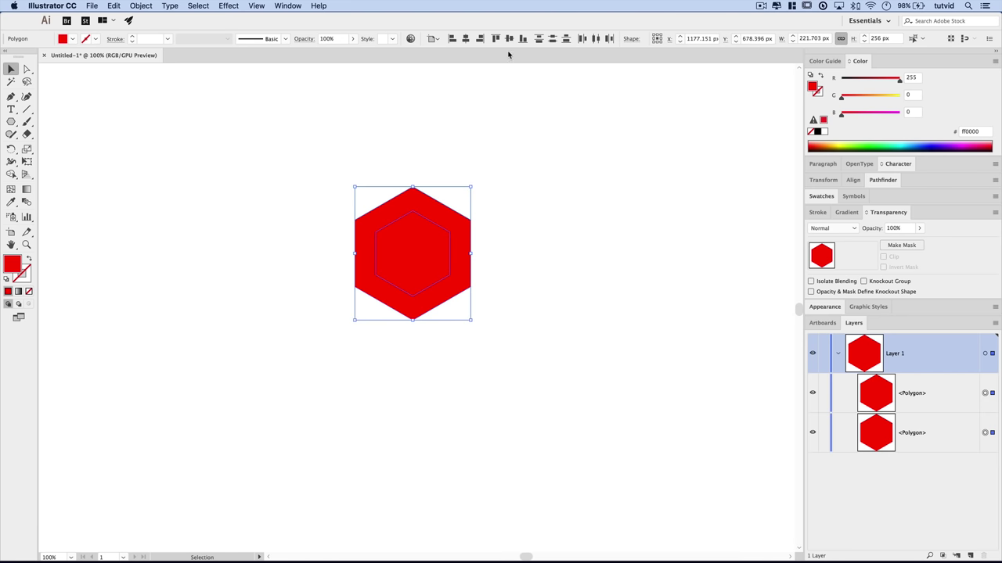
click(548, 309)
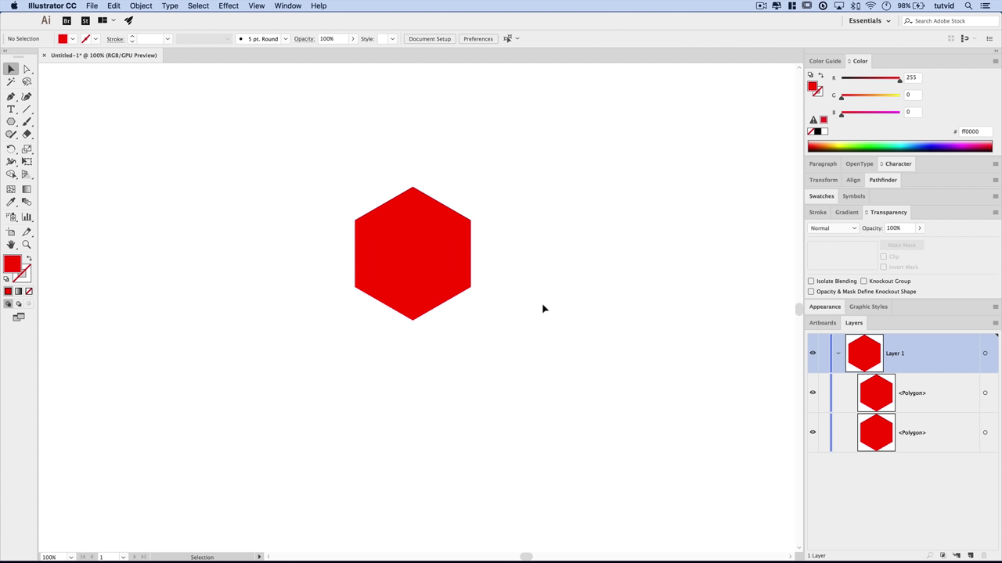
click(419, 255)
drag(367, 177, 462, 216)
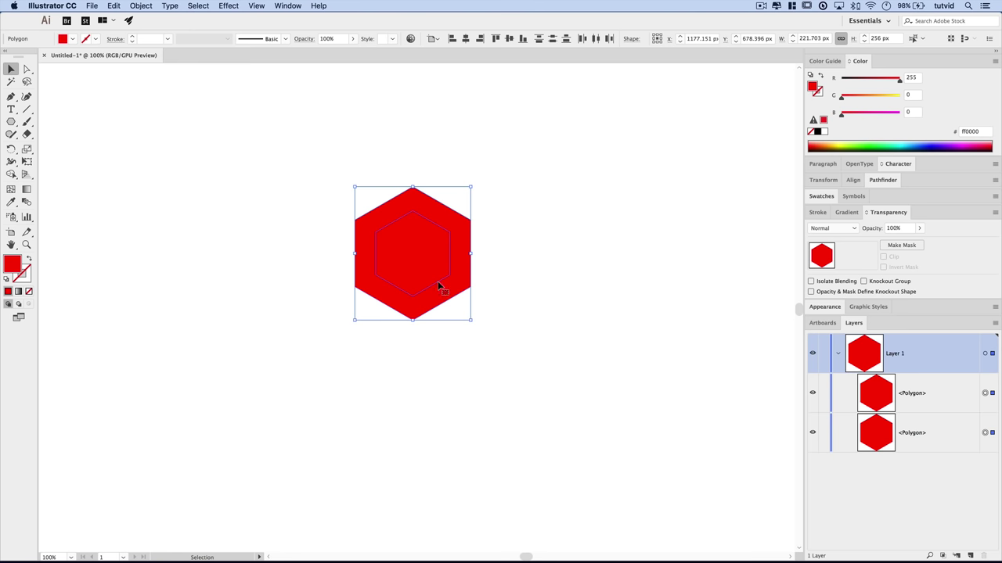
click(29, 262)
click(327, 258)
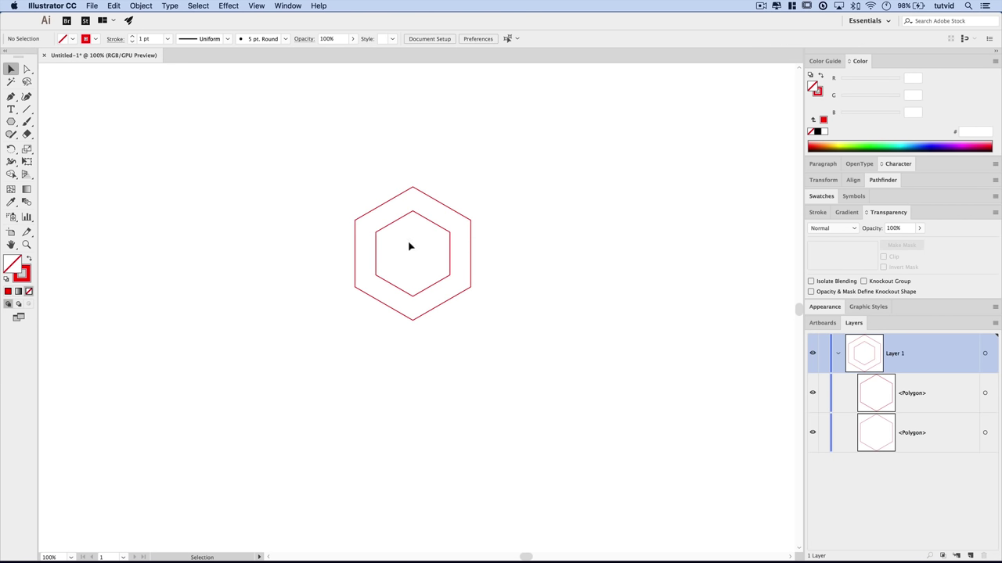
- Convert both hexagon outlines into guides and highlight the upper polygon in the layer list
drag(324, 165, 494, 349)
click(256, 6)
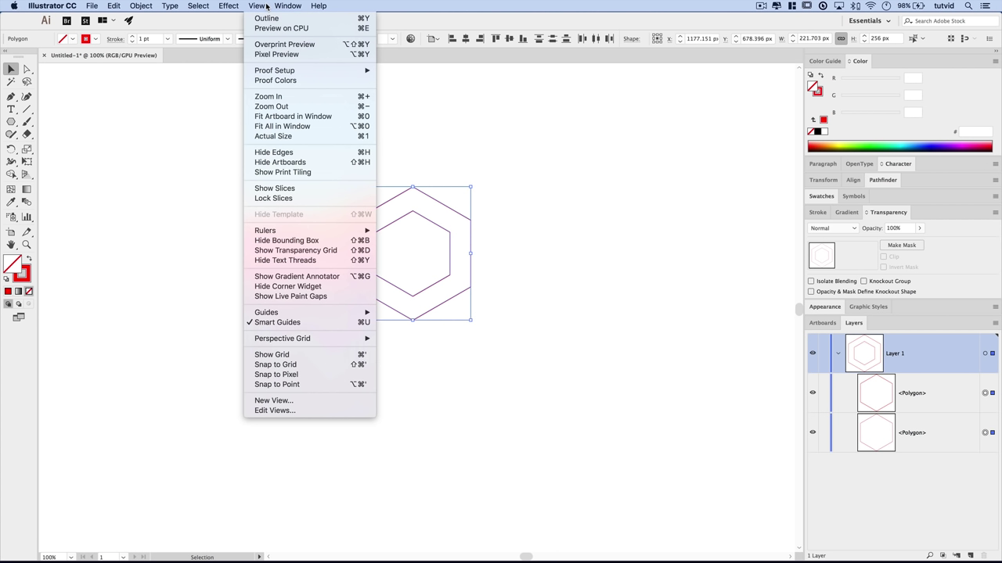
mouse_move(306, 312)
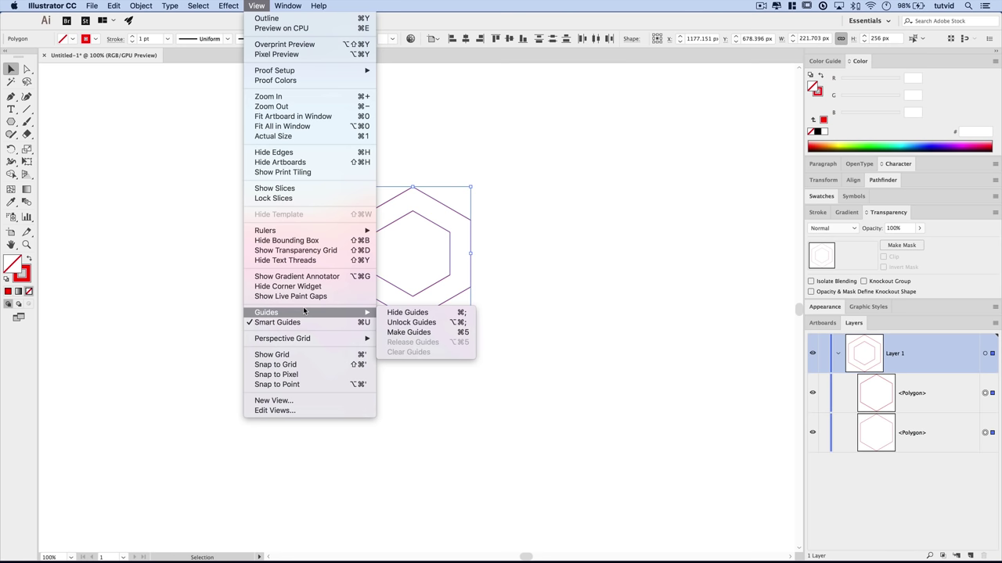
click(409, 333)
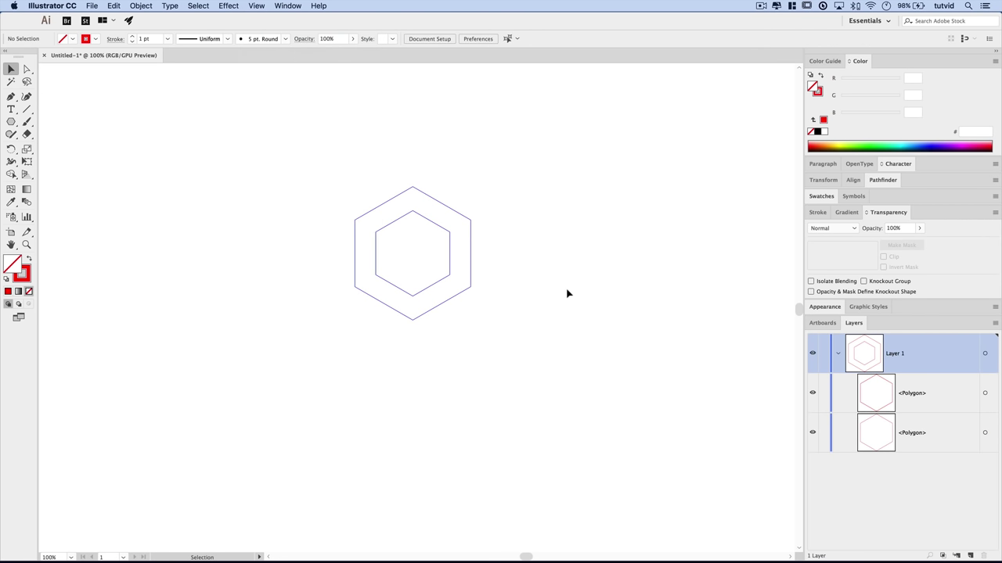
drag(328, 174, 516, 329)
click(927, 400)
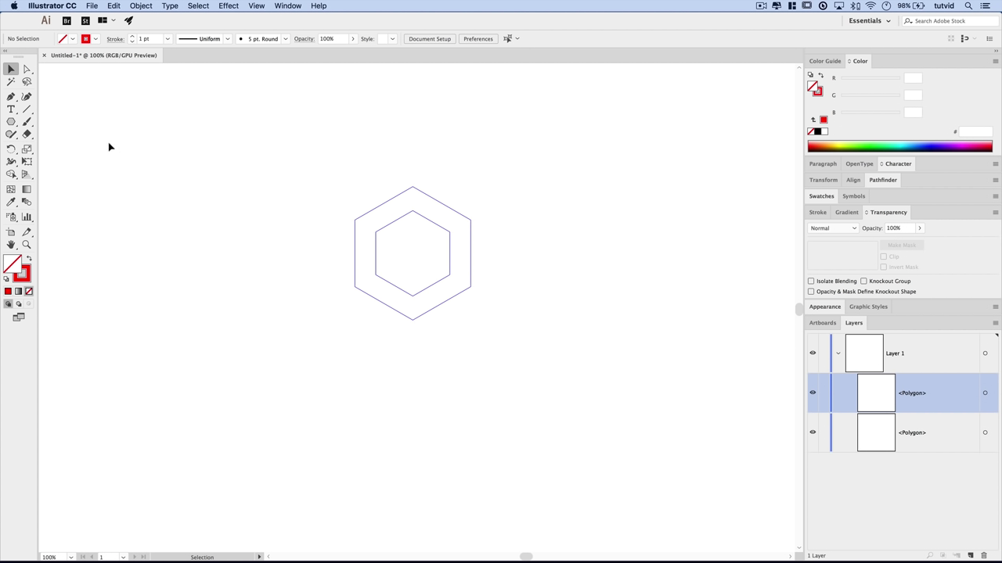
- Set the Pen tool to a red fill without a stroke and check that Smart Guides are turned on
click(11, 98)
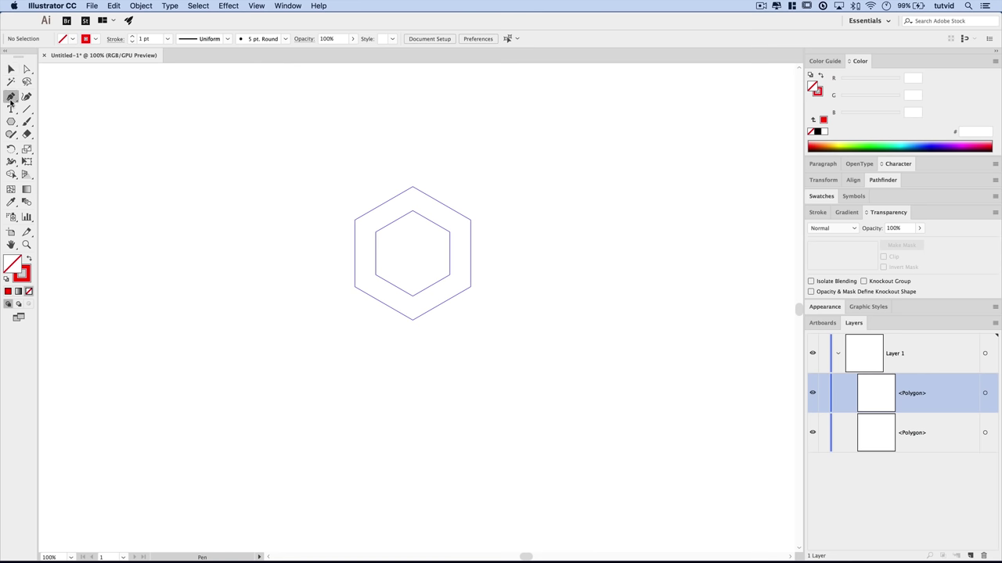
click(29, 260)
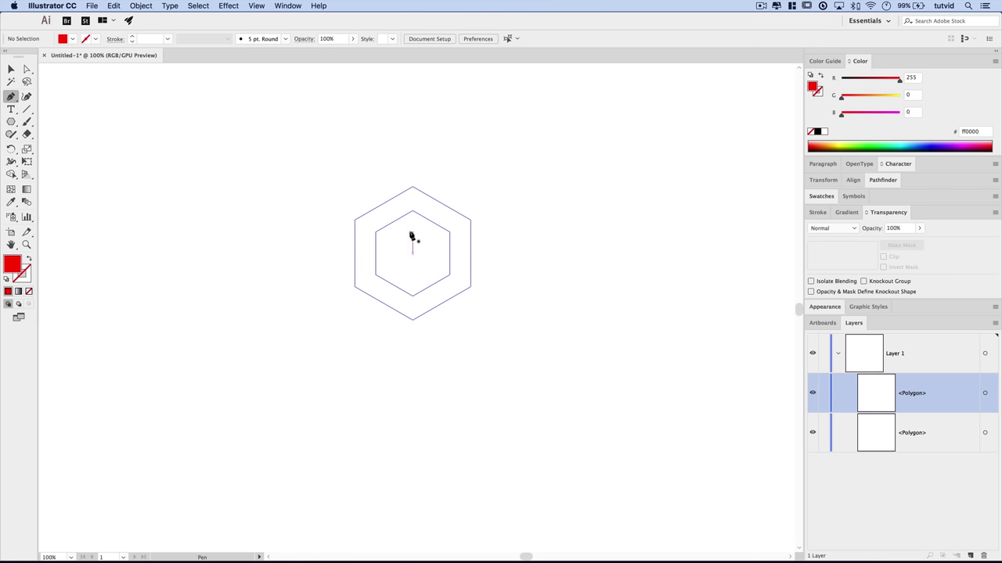
key(super+equal)
drag(392, 209, 423, 362)
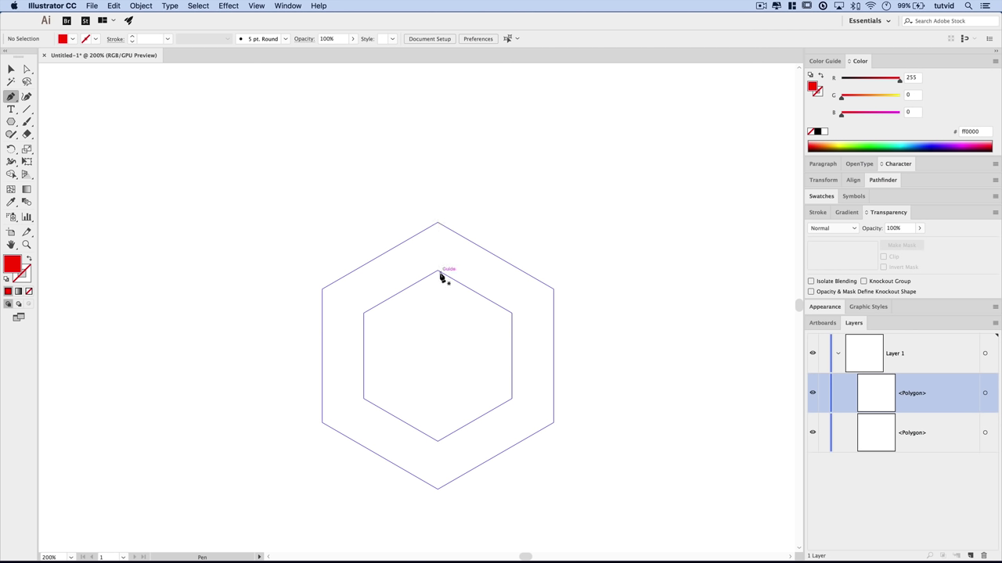
click(256, 5)
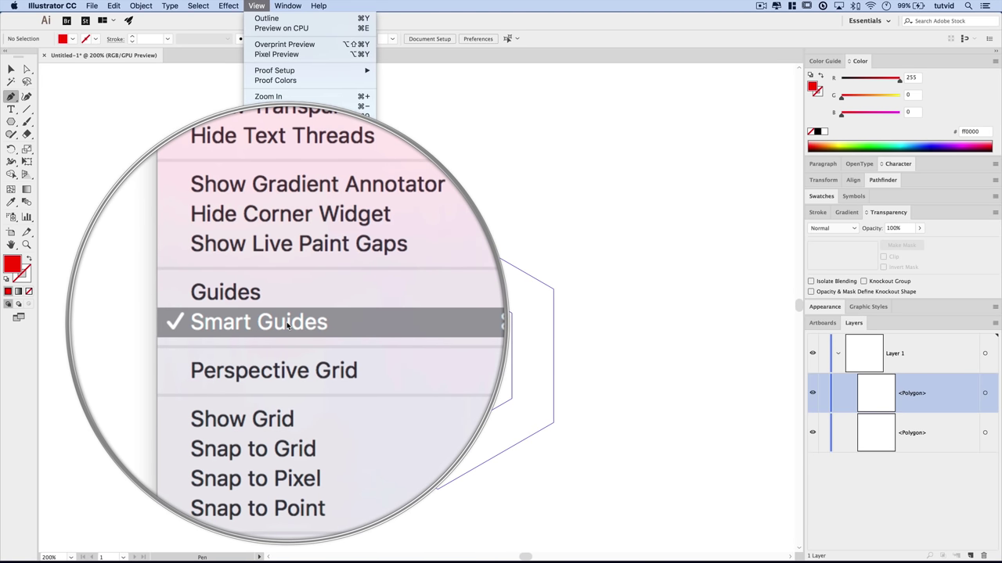
click(440, 228)
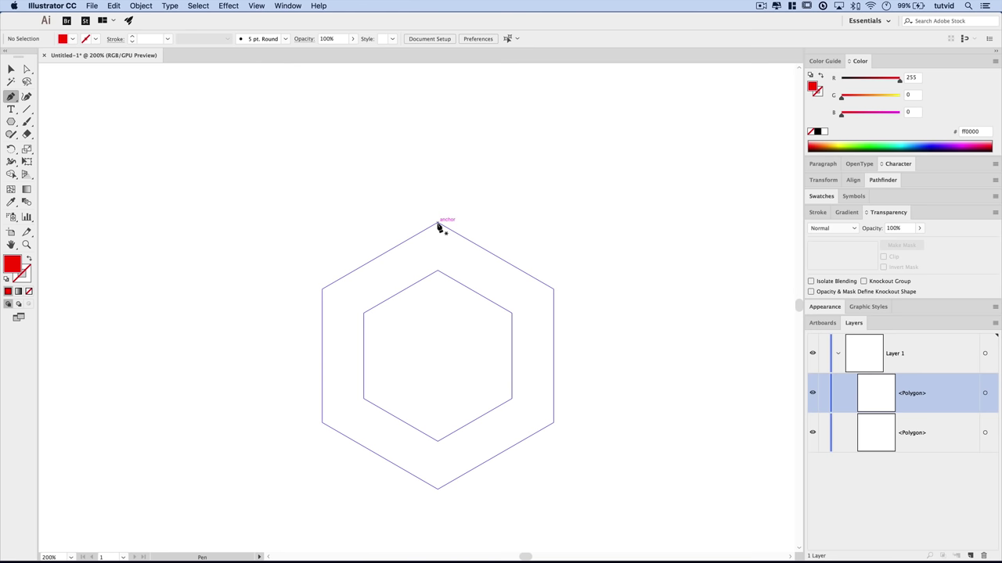
- Draw a closed red Pen shape between the two hexagon guides, covering the upper-left and left sides of the ring
click(437, 225)
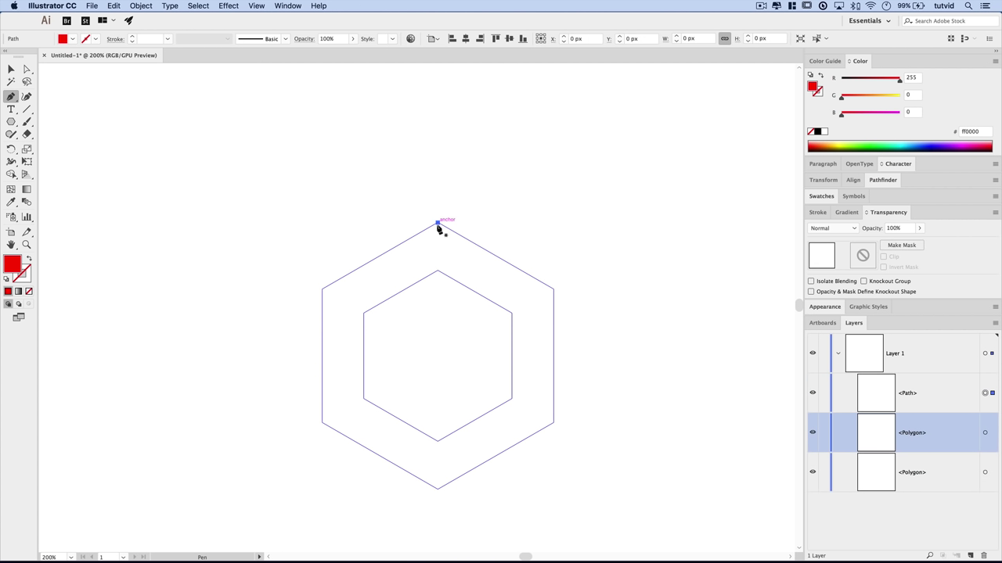
click(437, 272)
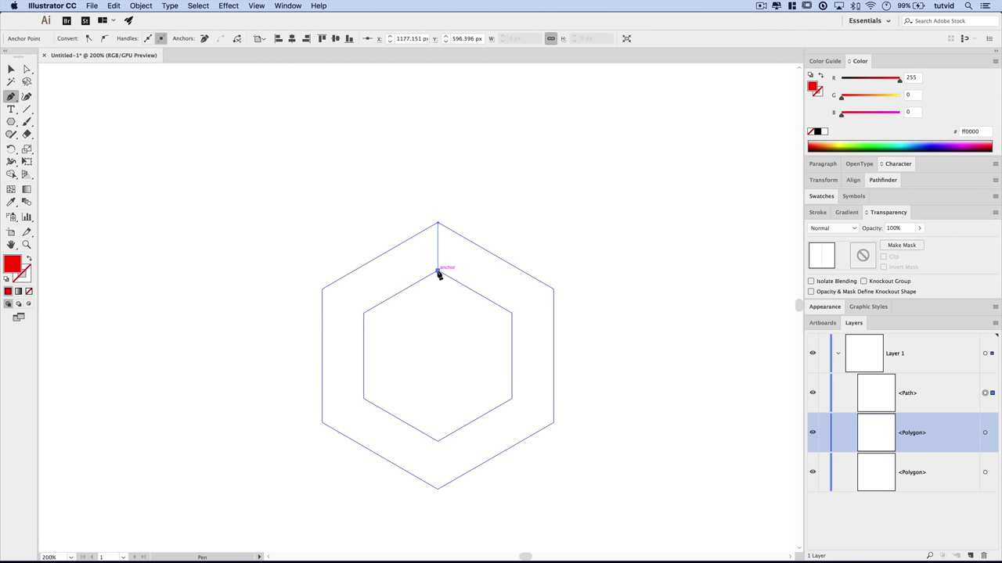
click(364, 314)
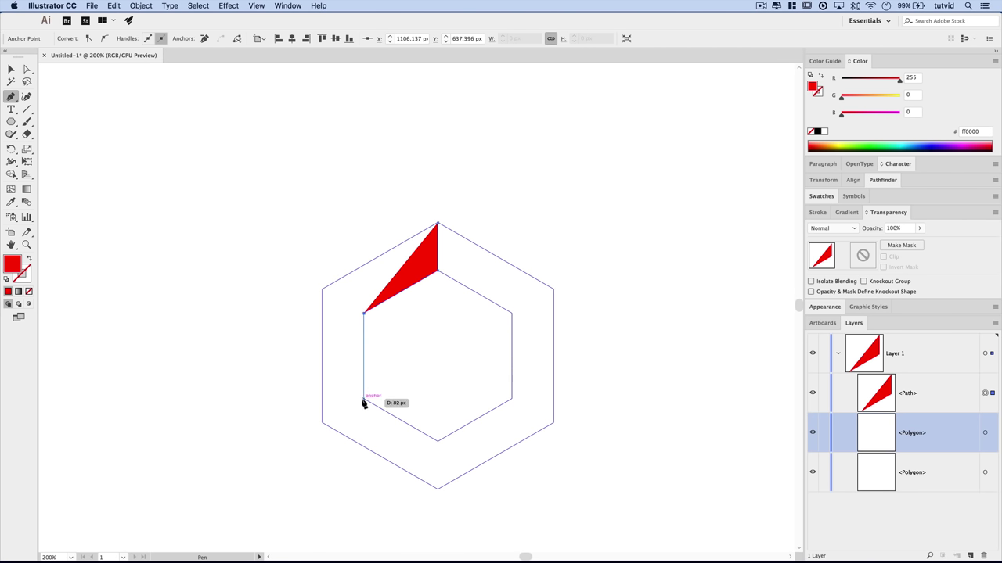
click(364, 403)
click(323, 424)
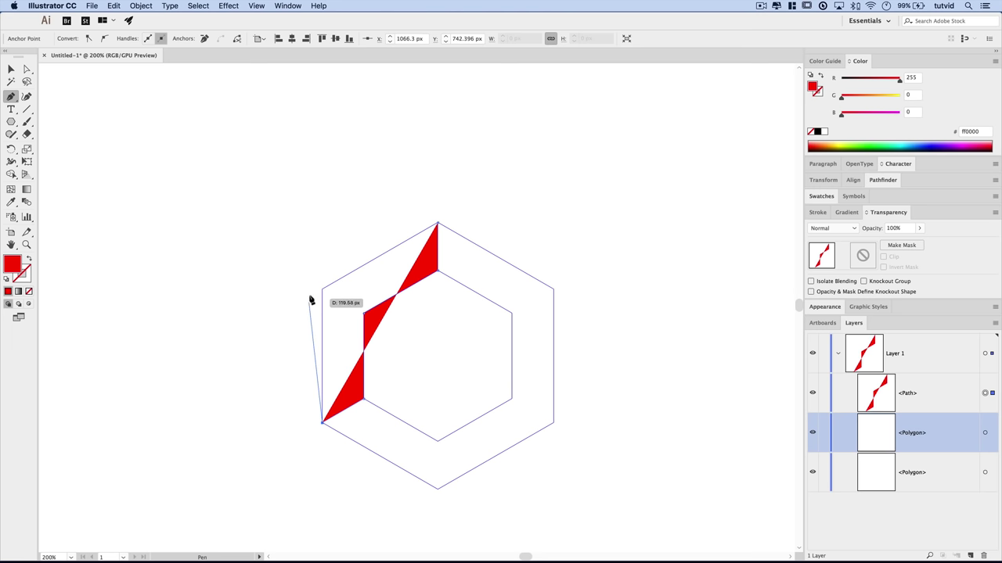
click(323, 290)
click(439, 224)
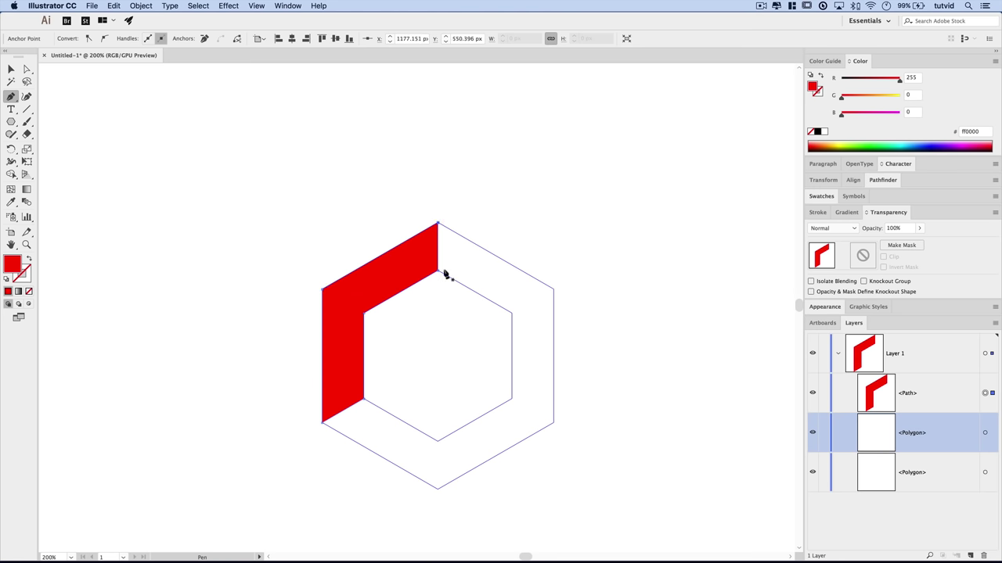
- Draw a second closed red Pen shape between the guides, covering the two lower sides of the ring
click(438, 442)
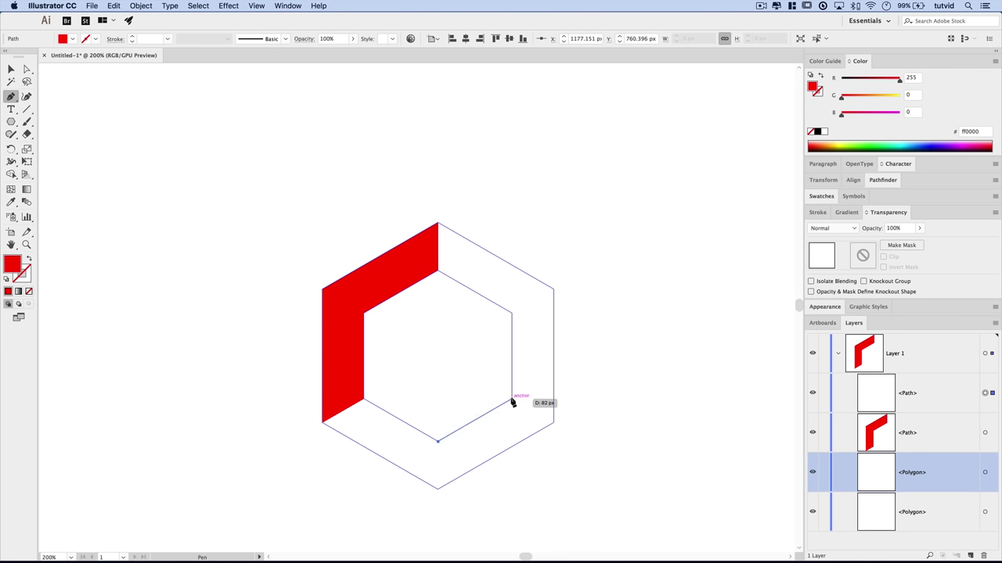
click(512, 400)
click(553, 423)
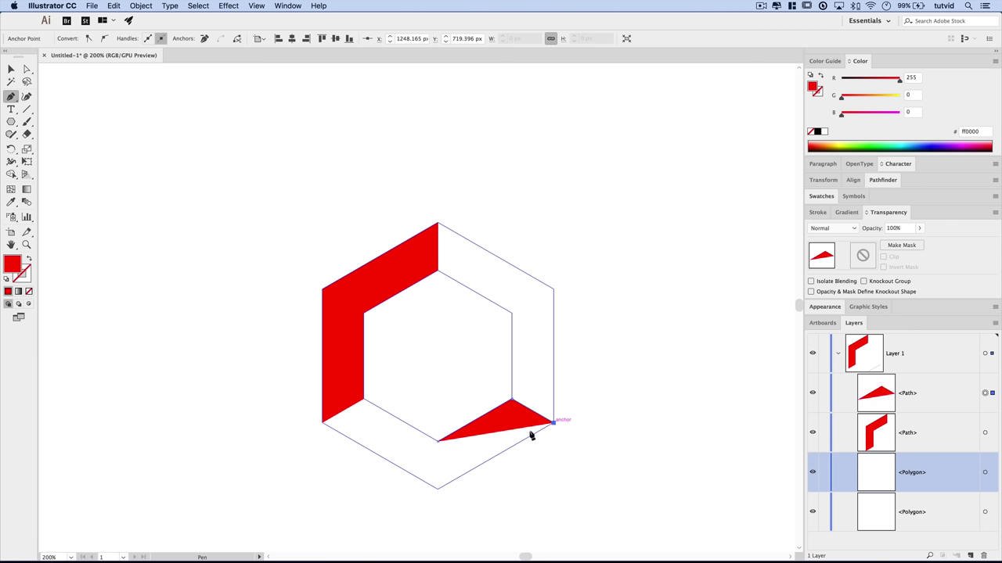
click(437, 490)
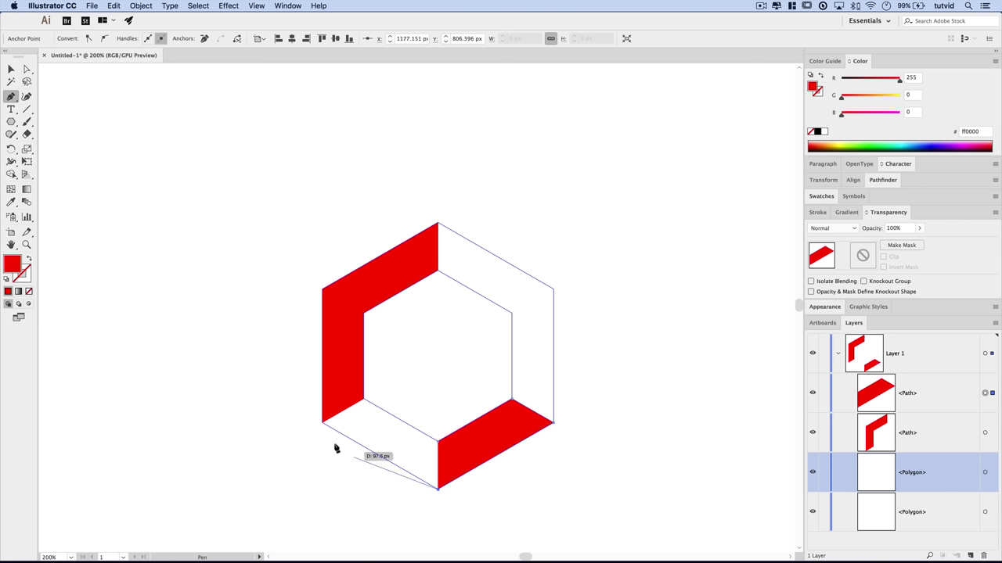
click(323, 423)
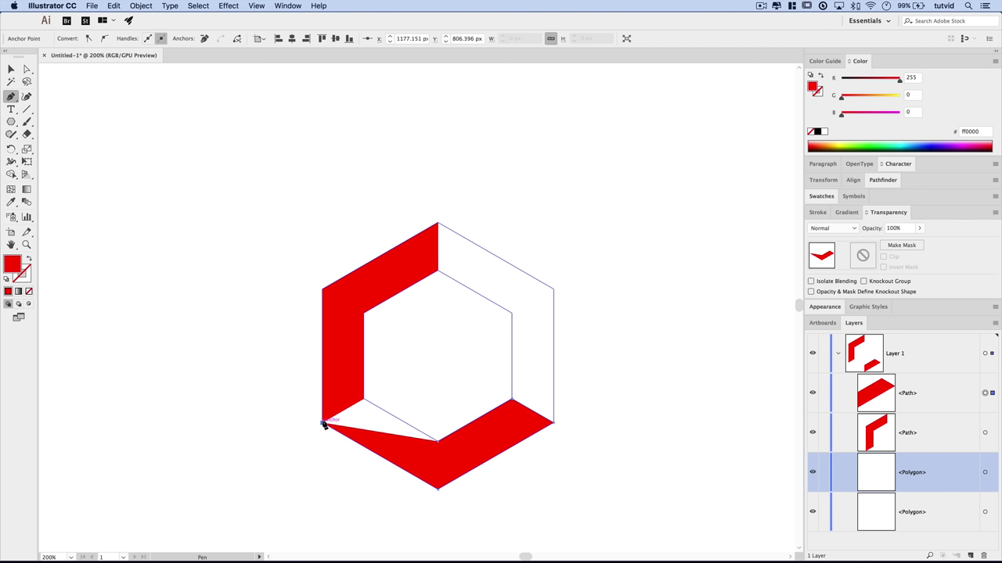
click(363, 400)
click(438, 441)
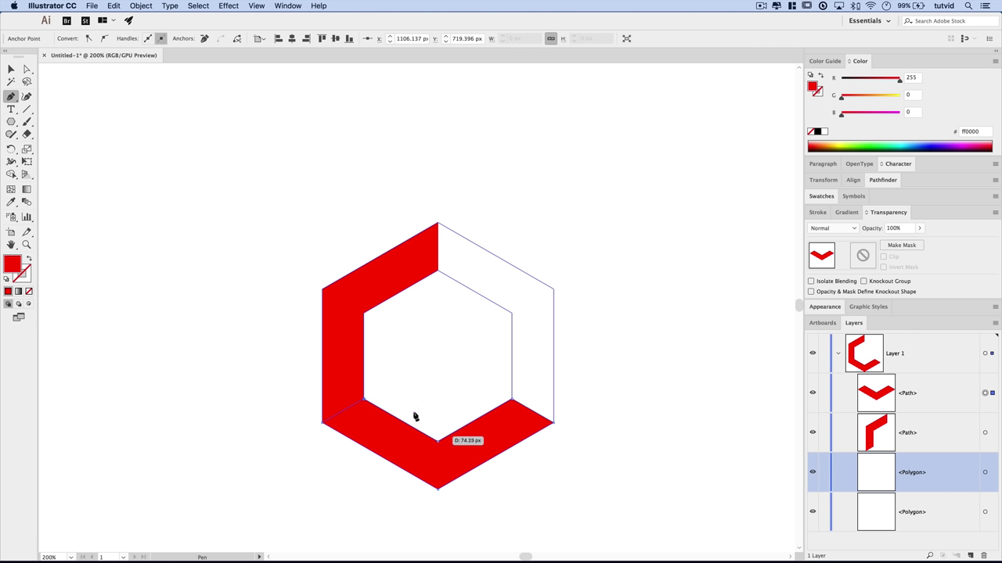
click(363, 401)
click(438, 443)
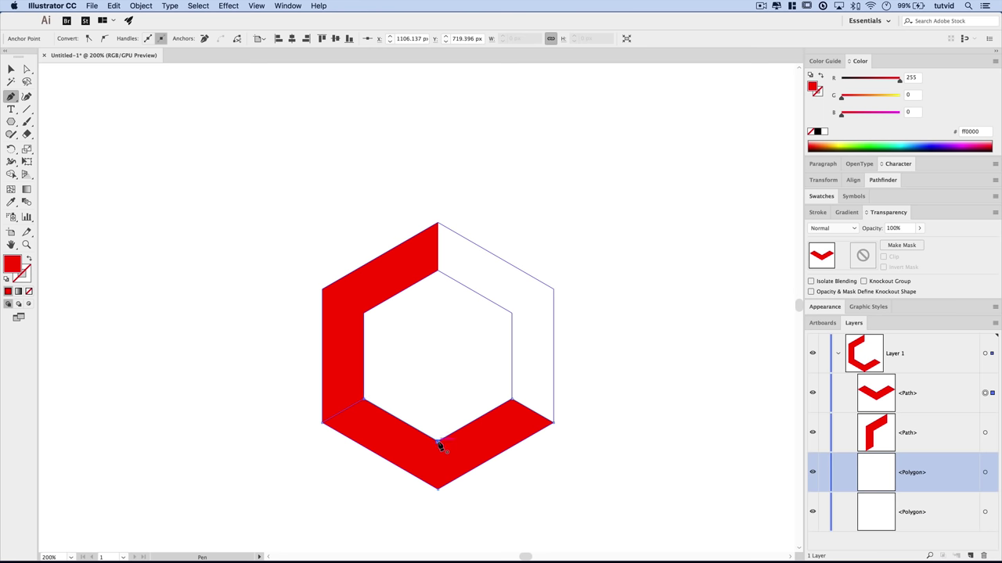
- Draw a third closed red Pen shape between the guides, covering the right and upper-right sides of the ring, and deselect it
click(512, 314)
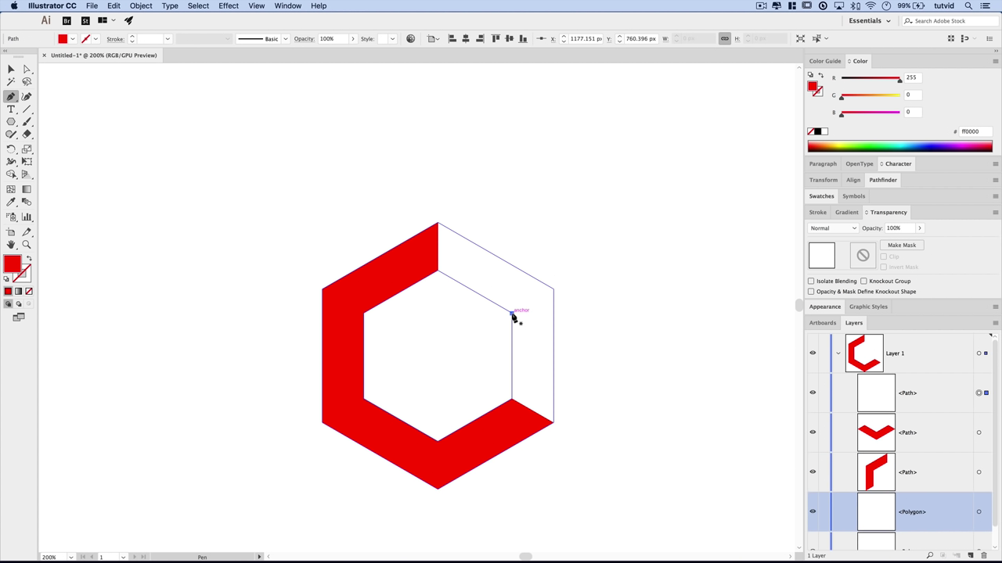
click(512, 400)
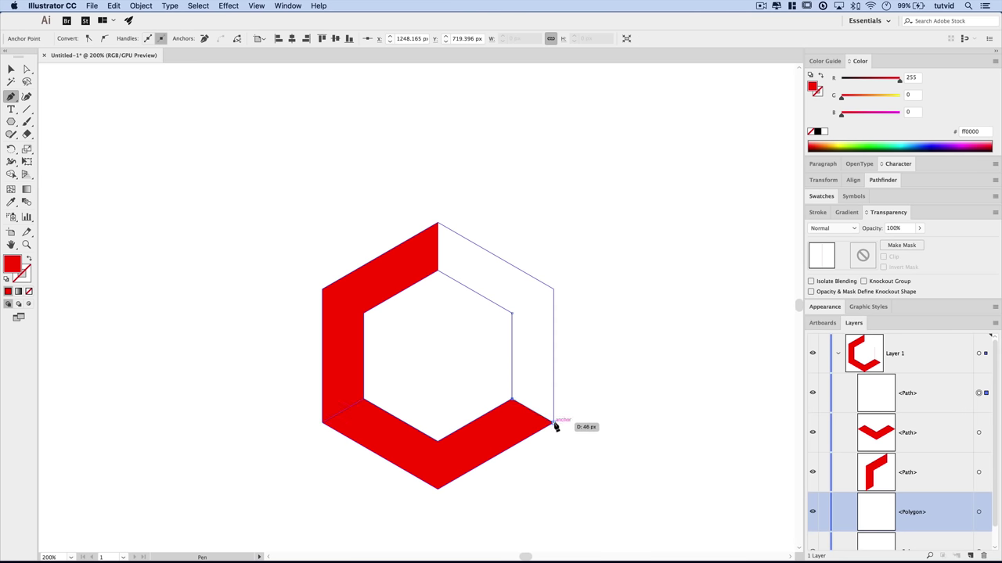
click(554, 422)
click(554, 290)
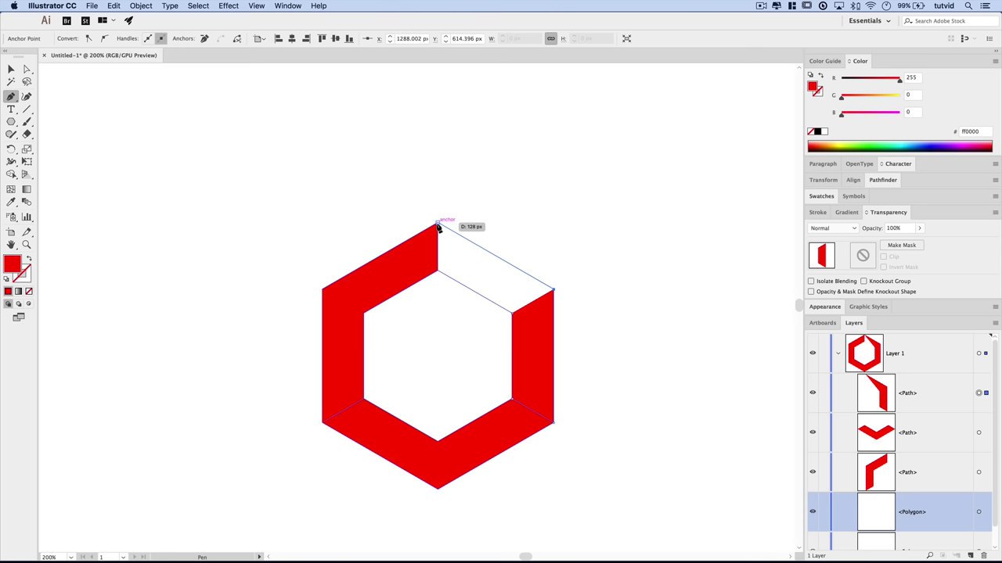
click(438, 224)
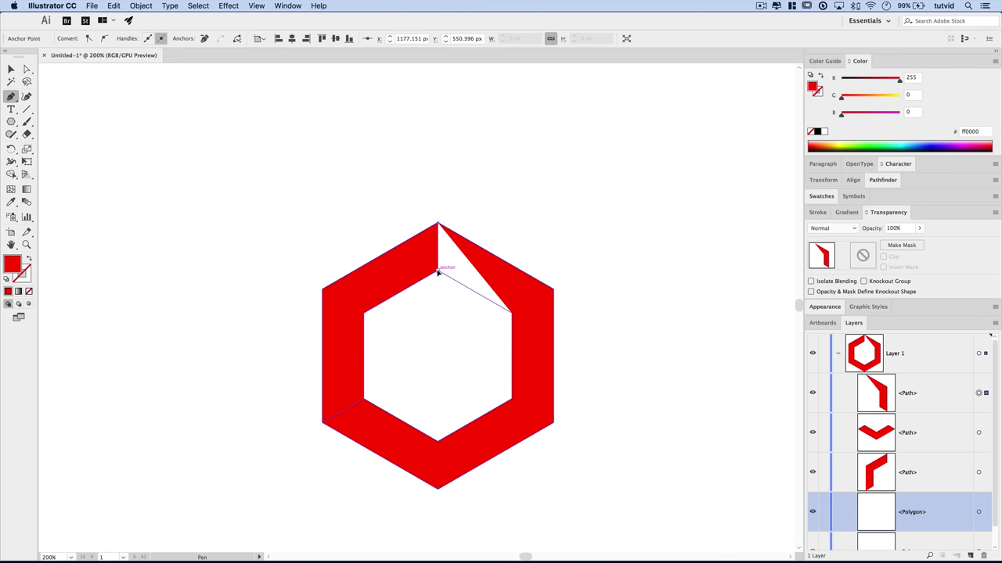
click(438, 271)
click(513, 313)
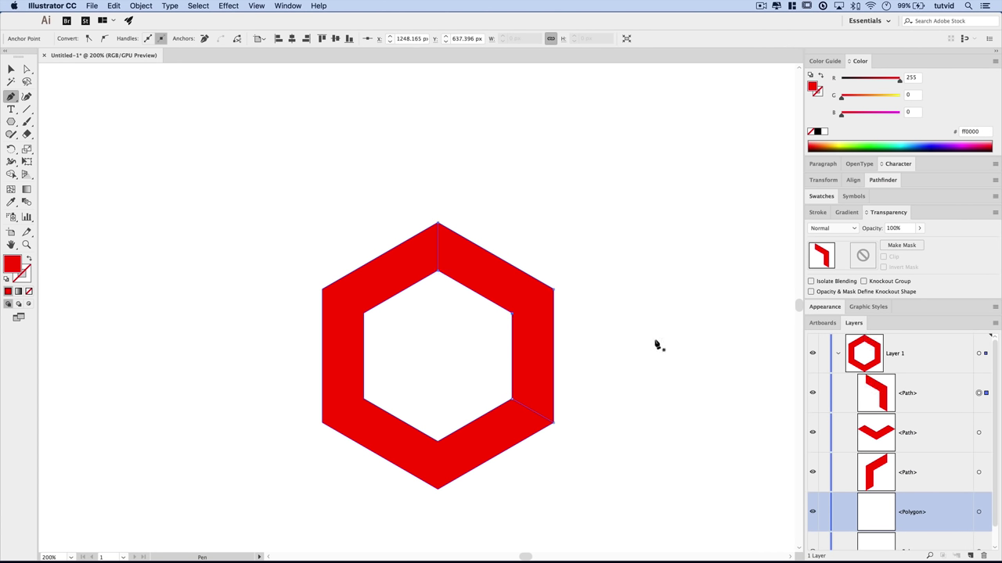
key(v)
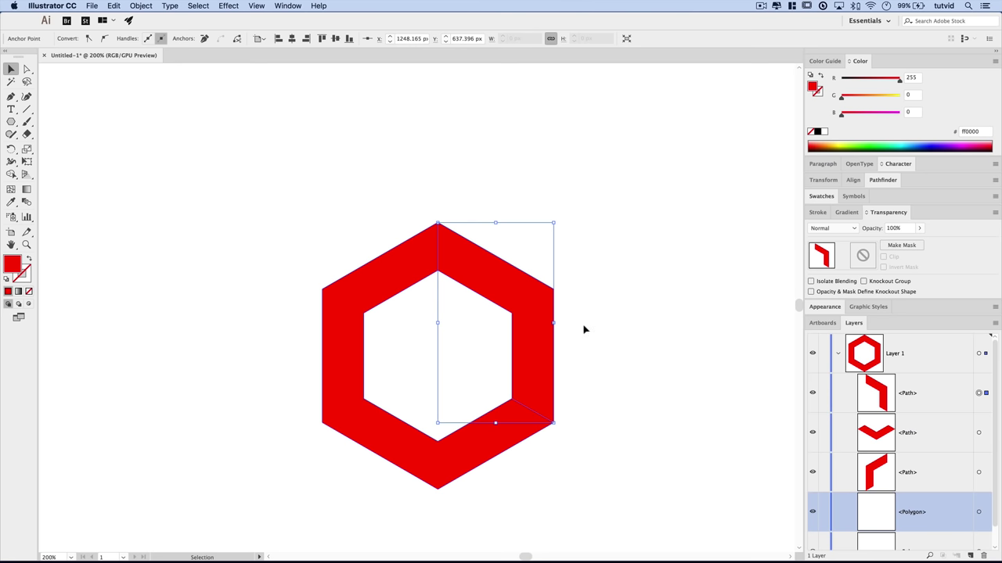
click(672, 330)
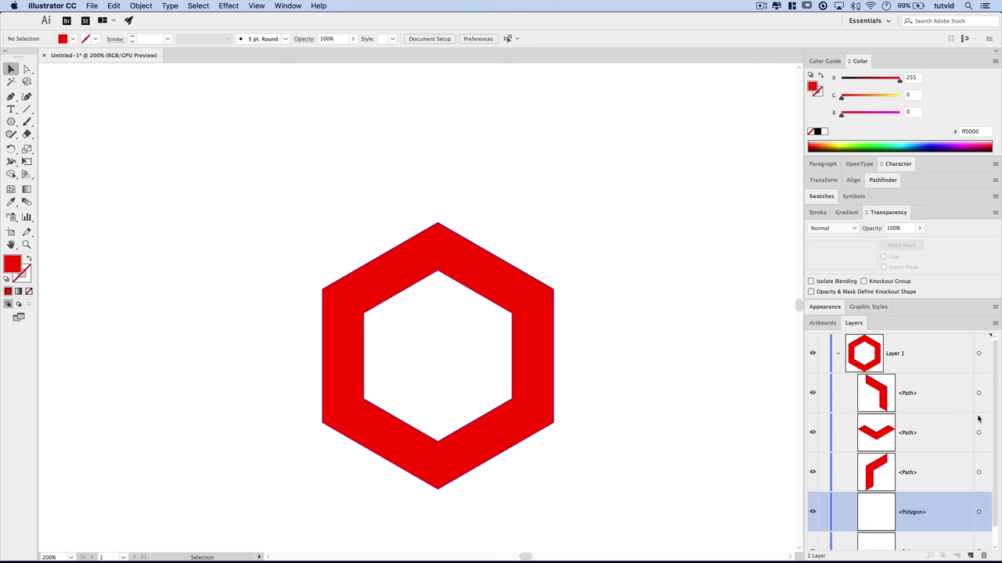
- Hide both polygon guides in the layer list
scroll(918, 471, down, 1)
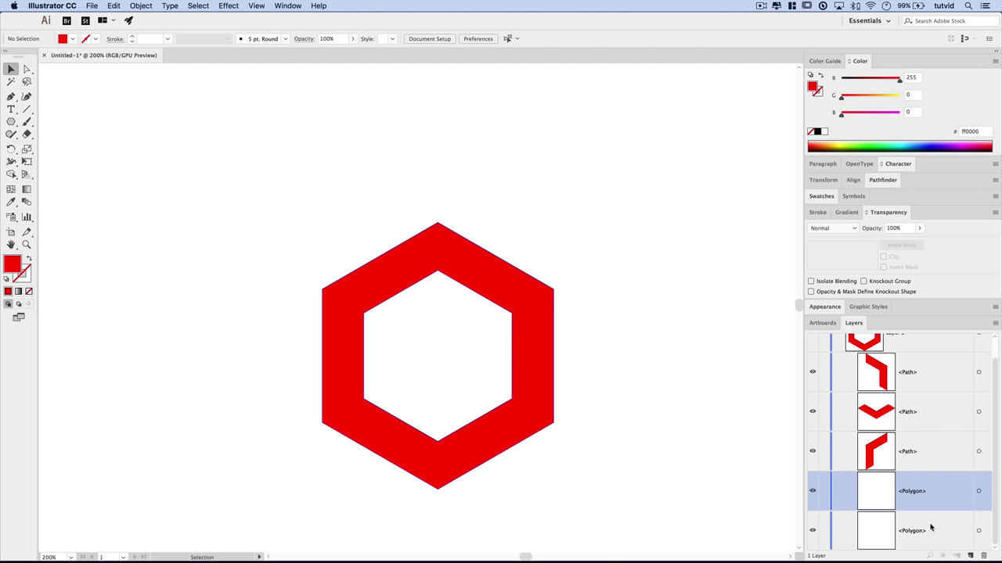
shift+click(930, 529)
click(812, 534)
click(812, 493)
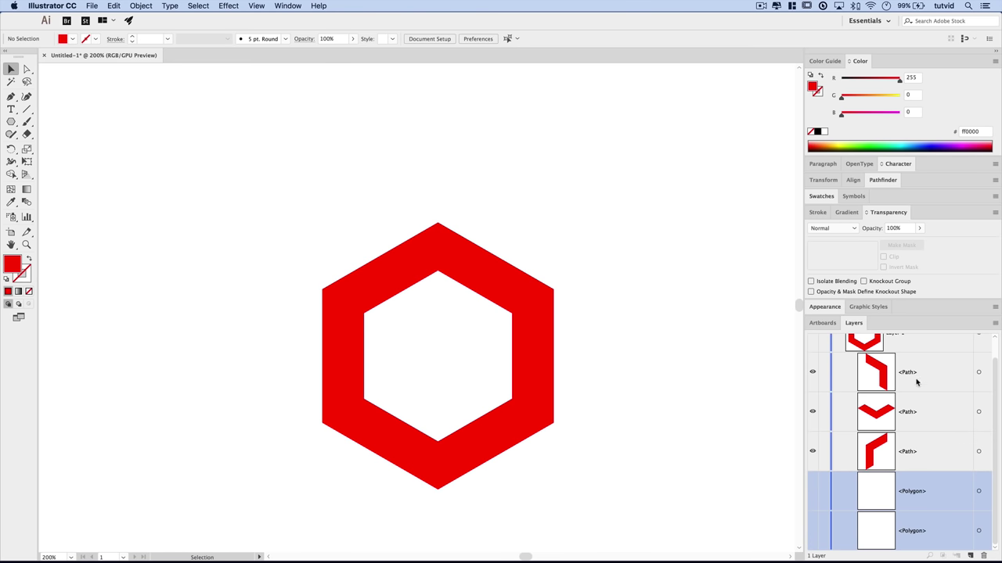
- Fill the path on the upper-left and left sides of the ring with the default white-to-black linear gradient at 0°
scroll(918, 382, up, 1)
click(926, 400)
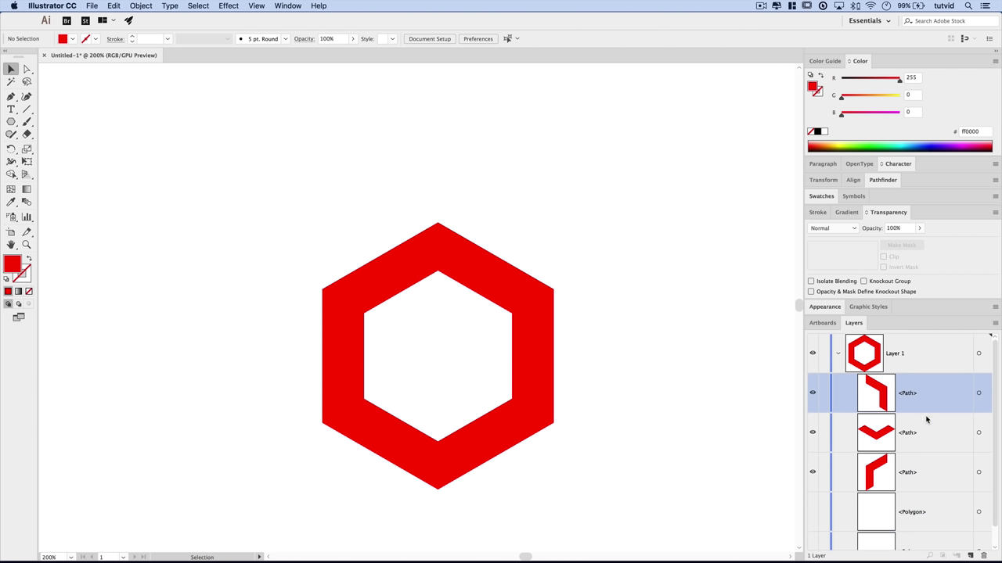
click(924, 449)
click(922, 468)
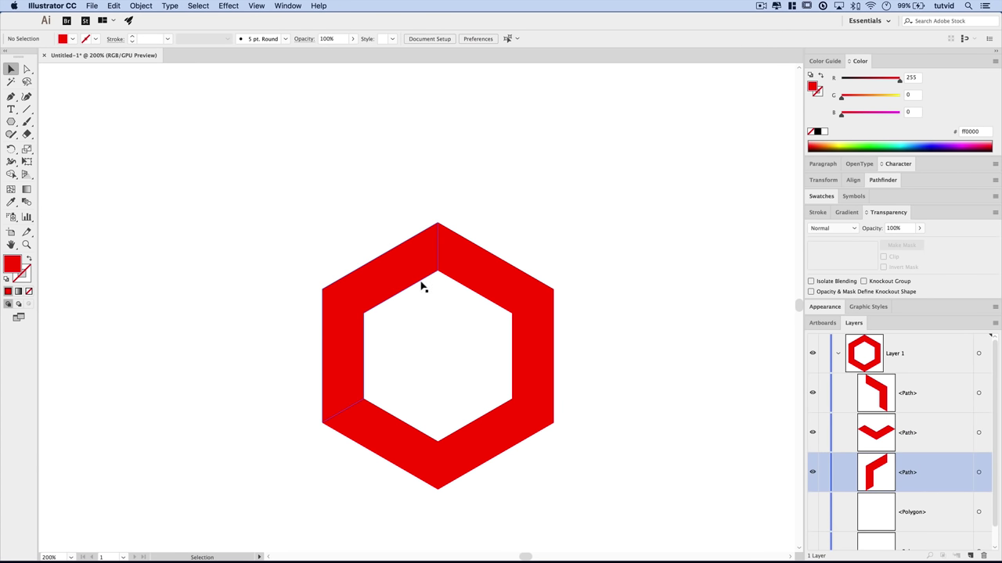
click(381, 288)
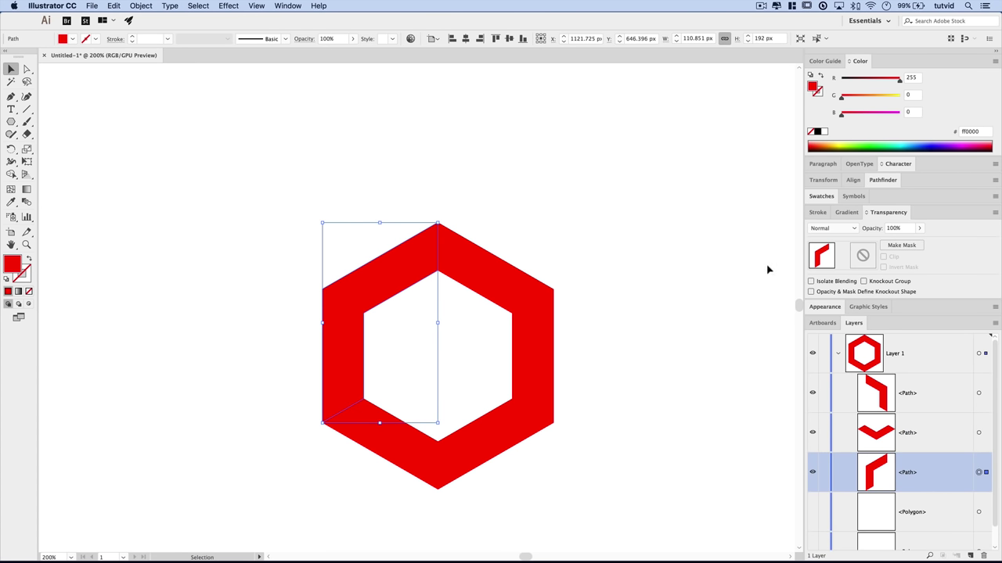
click(850, 214)
click(835, 213)
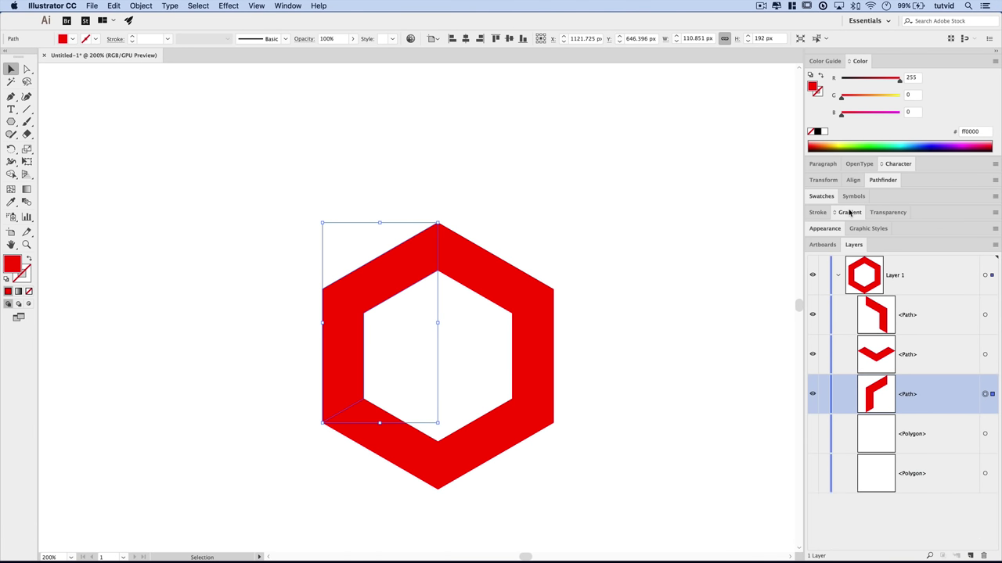
click(835, 212)
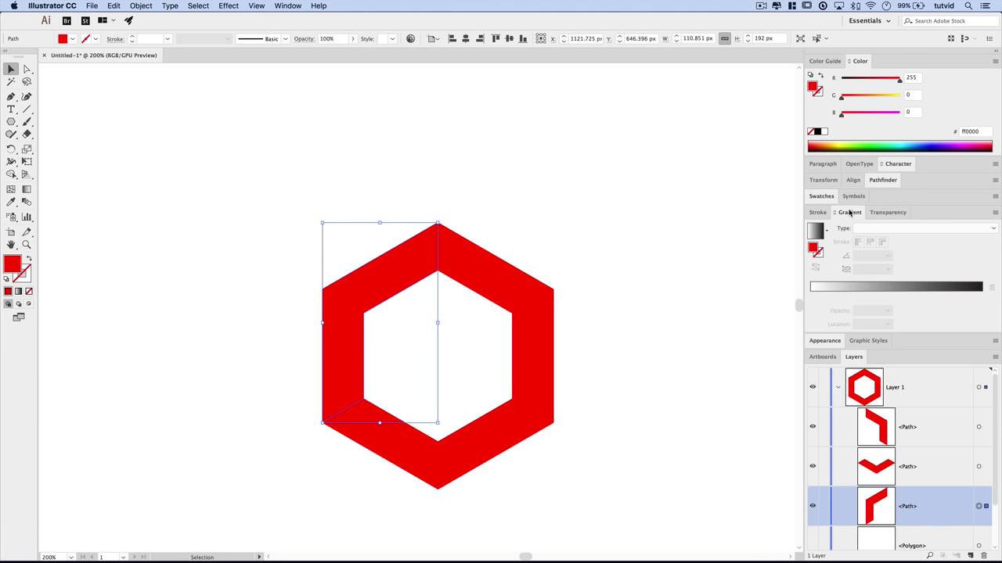
click(815, 232)
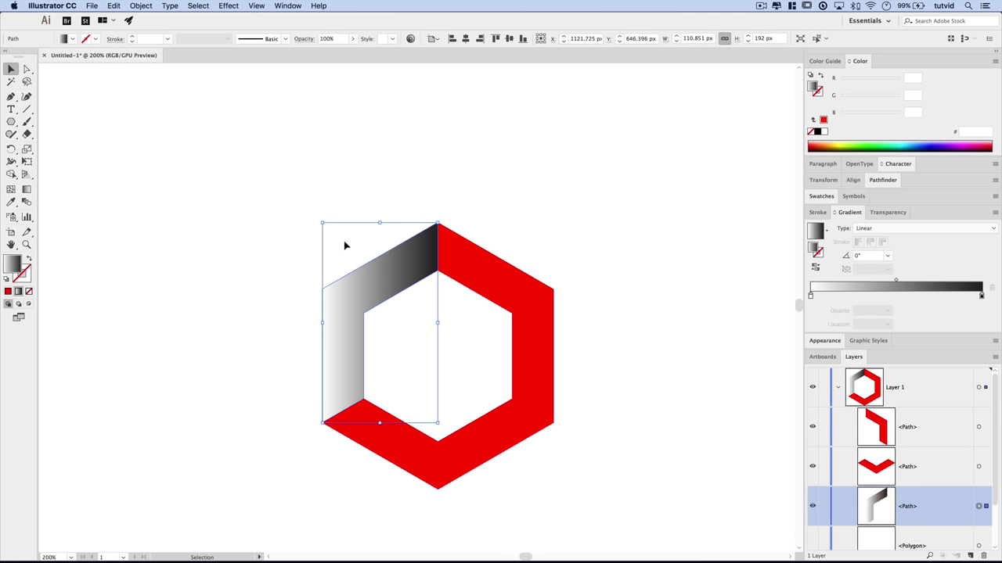
- Switch the starting stop of the upper-left segment's gradient to RGB and set its colour to d8d8d8
click(811, 296)
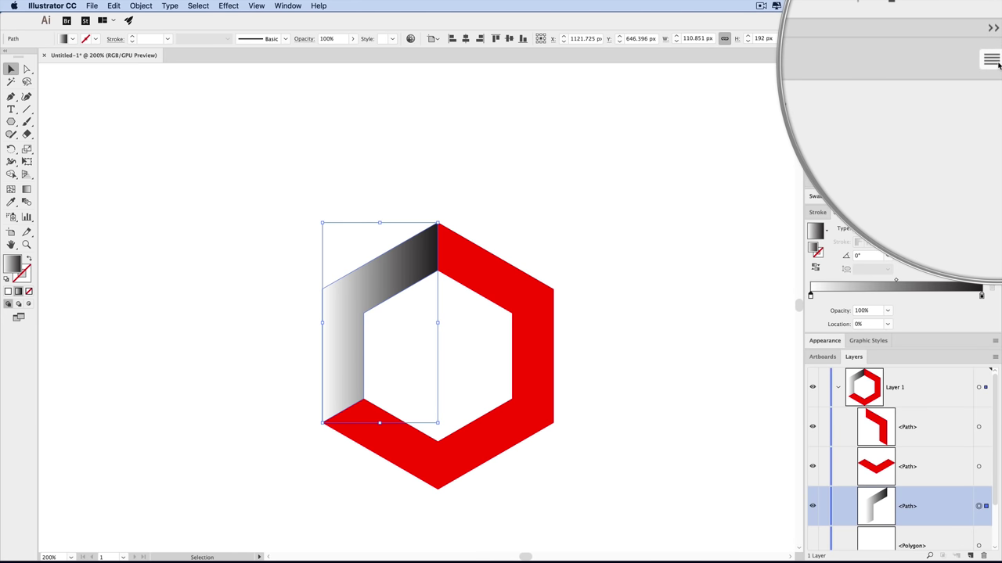
click(995, 62)
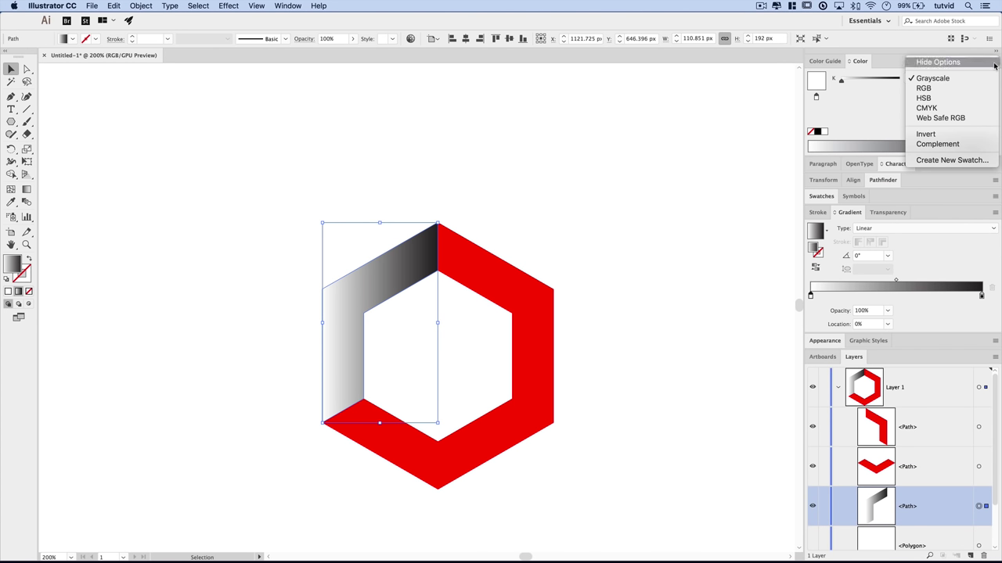
click(932, 89)
click(967, 132)
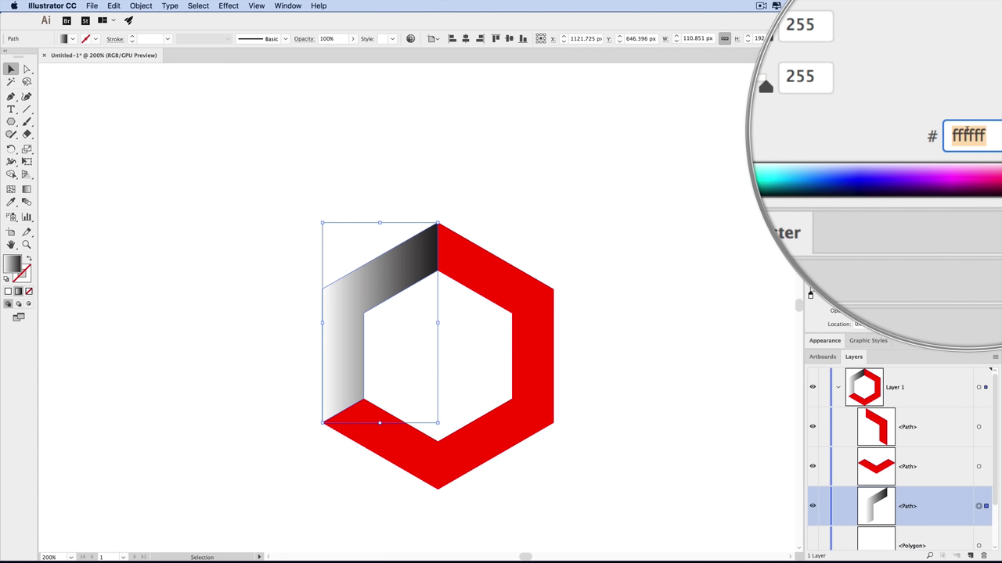
text(d8d8d8)
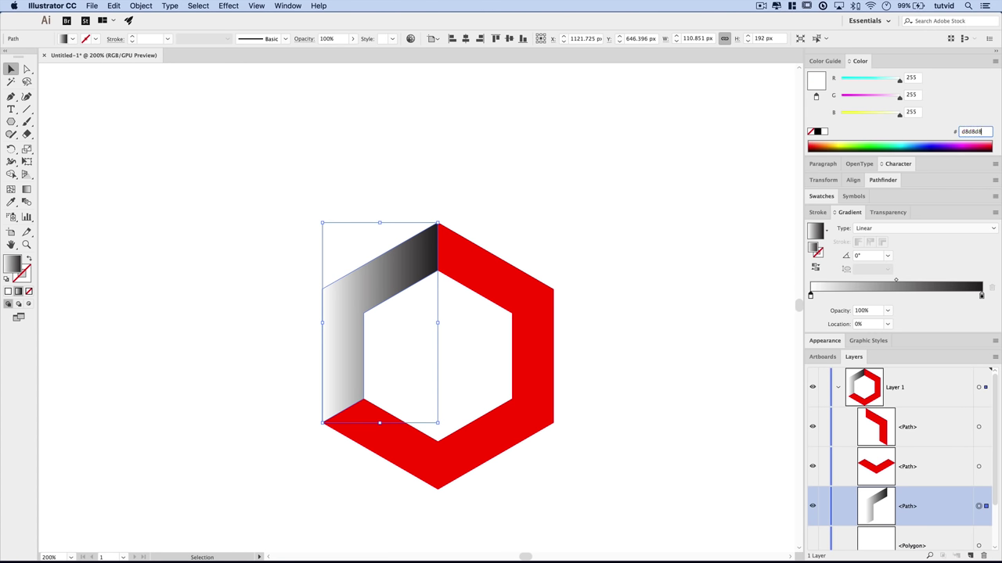
key(Tab)
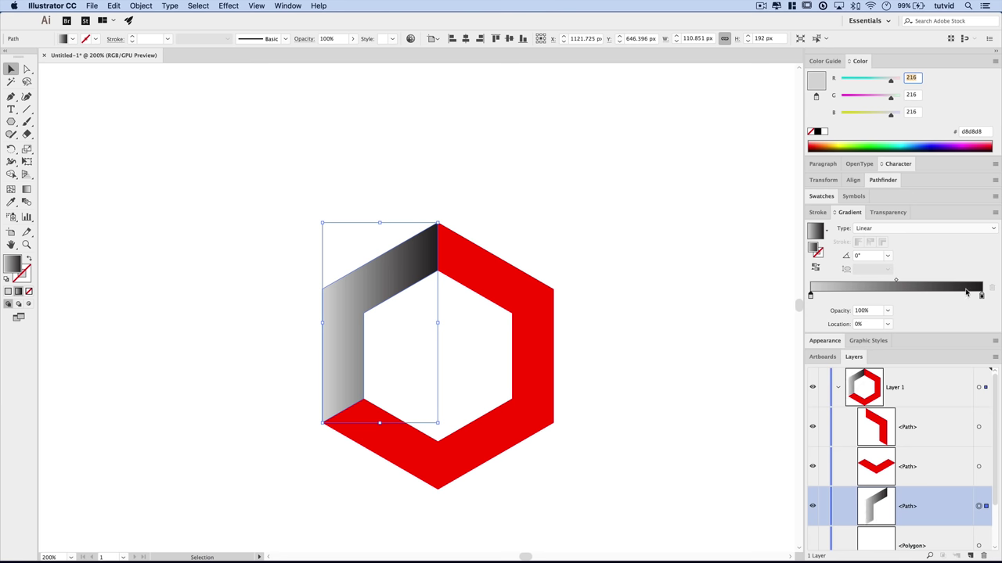
- Switch the end stop of the upper-left segment's gradient to RGB and set its colour to cdcdcd
click(982, 296)
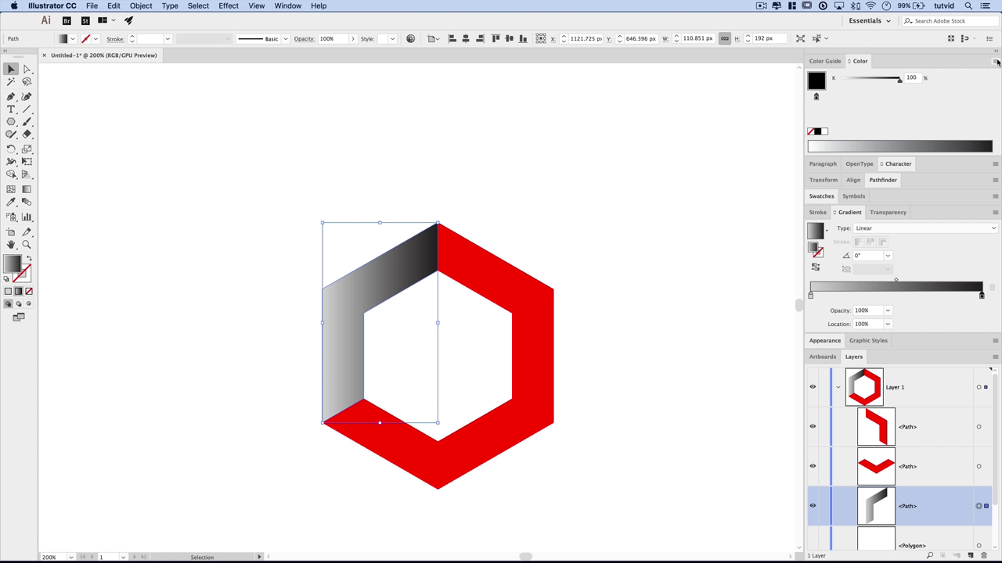
click(994, 61)
click(960, 89)
click(976, 133)
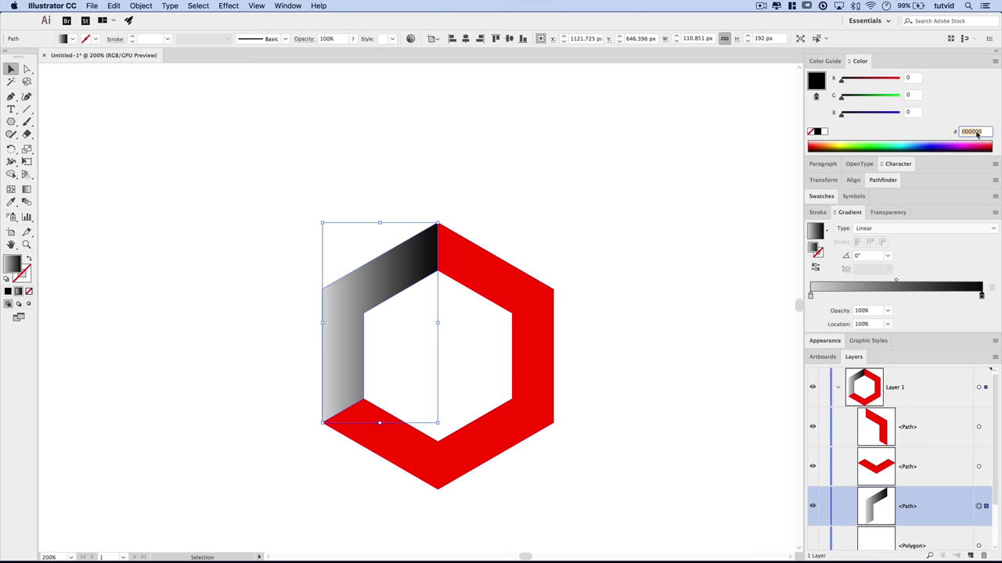
text(cdcdcd)
key(Tab)
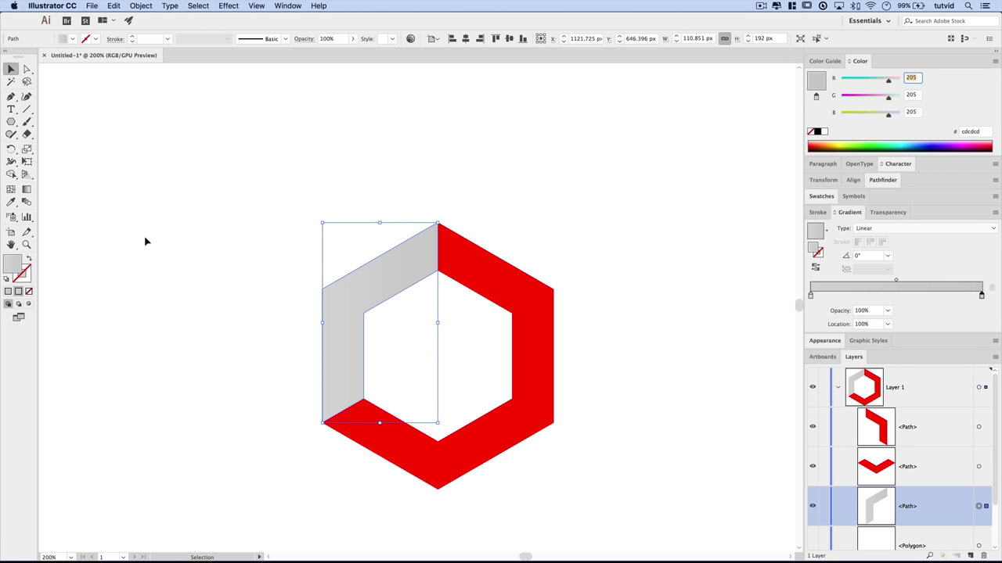
- Redraw the upper-left segment's linear gradient with the Gradient tool, from its outer left corner across to the ring's top joint, at about 9.8°
click(26, 189)
drag(321, 290, 438, 276)
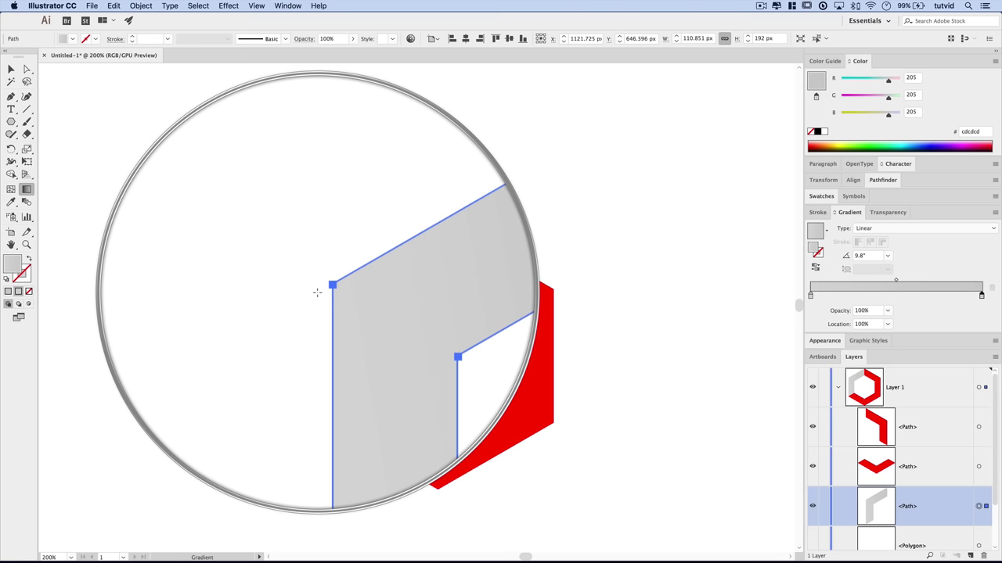
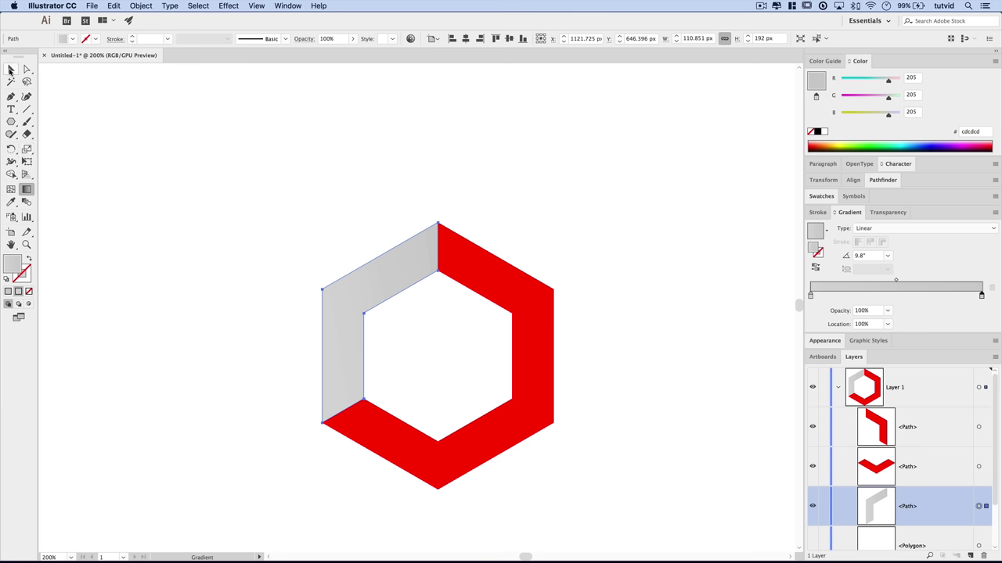
click(11, 69)
- Fill the right segment of the ring with the grey linear gradient and set its starting stop to d1d1d1
click(523, 285)
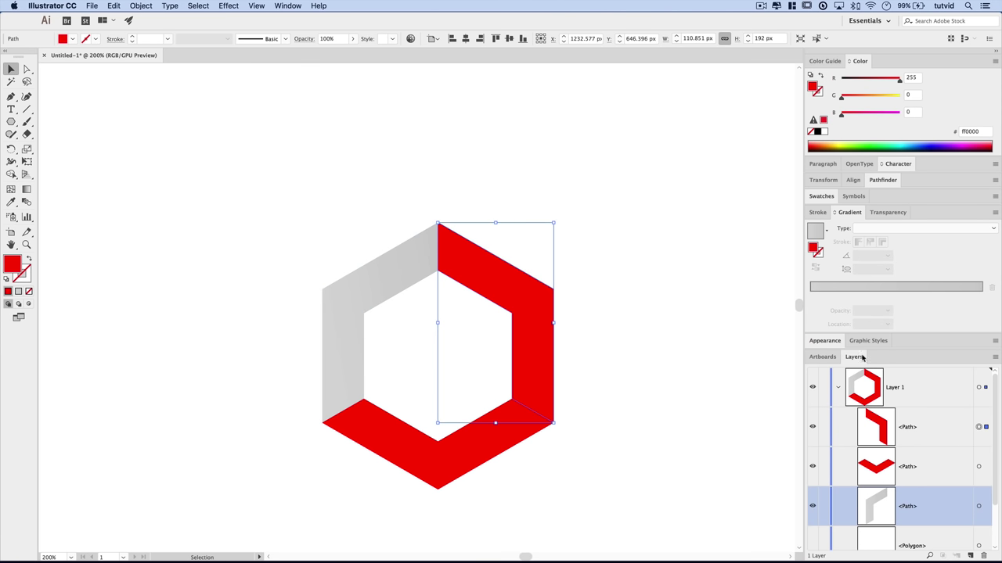
click(817, 230)
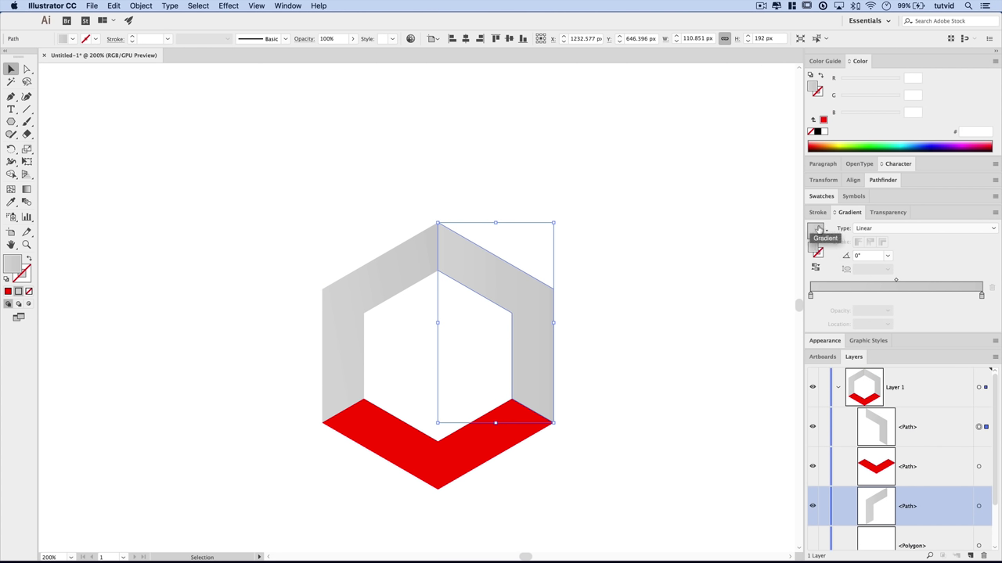
double_click(810, 295)
key(Escape)
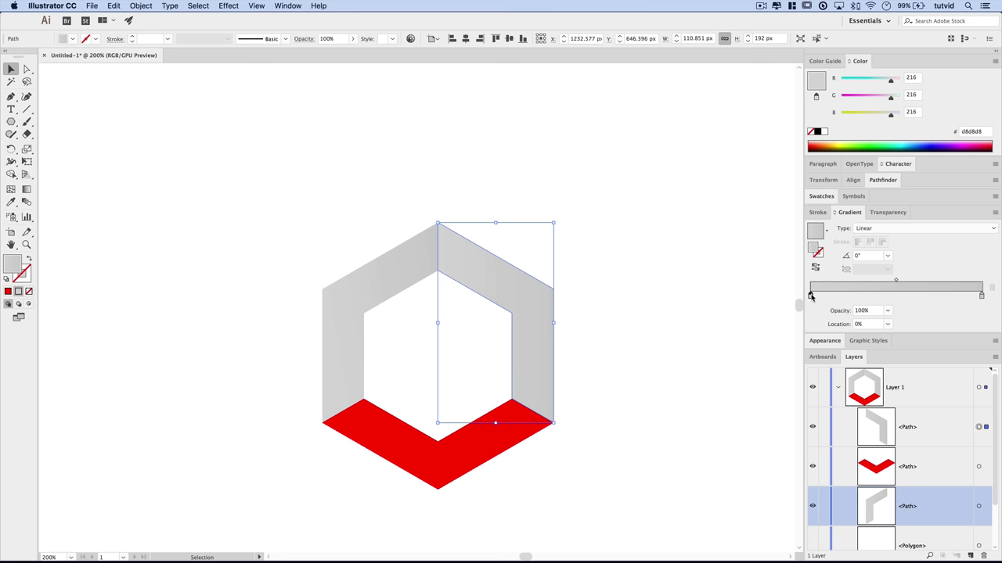
click(973, 133)
text(dcdc)
key(Tab)
- Set the end stop of the right segment's gradient to b8b8b8
double_click(981, 296)
text(0)
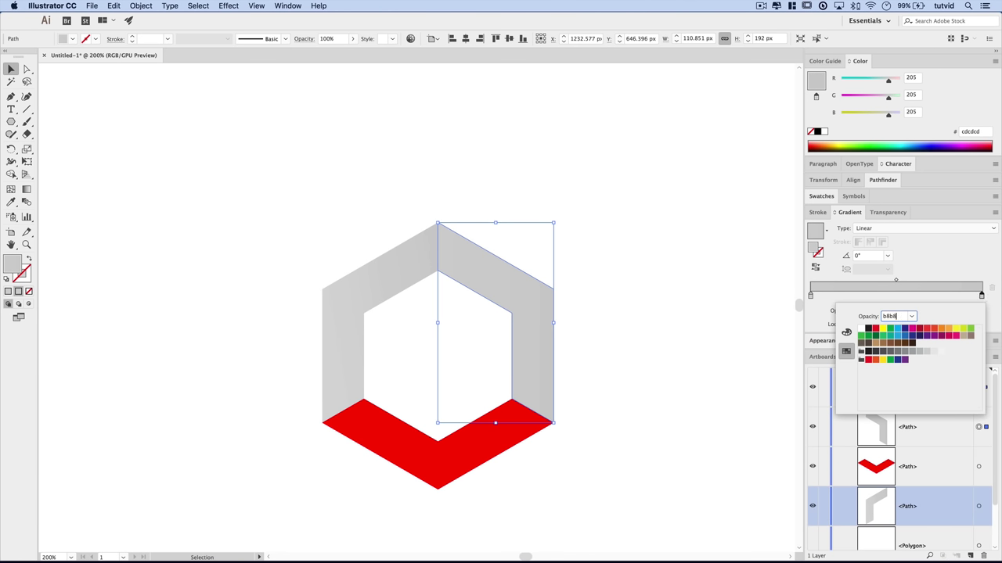
key(Escape)
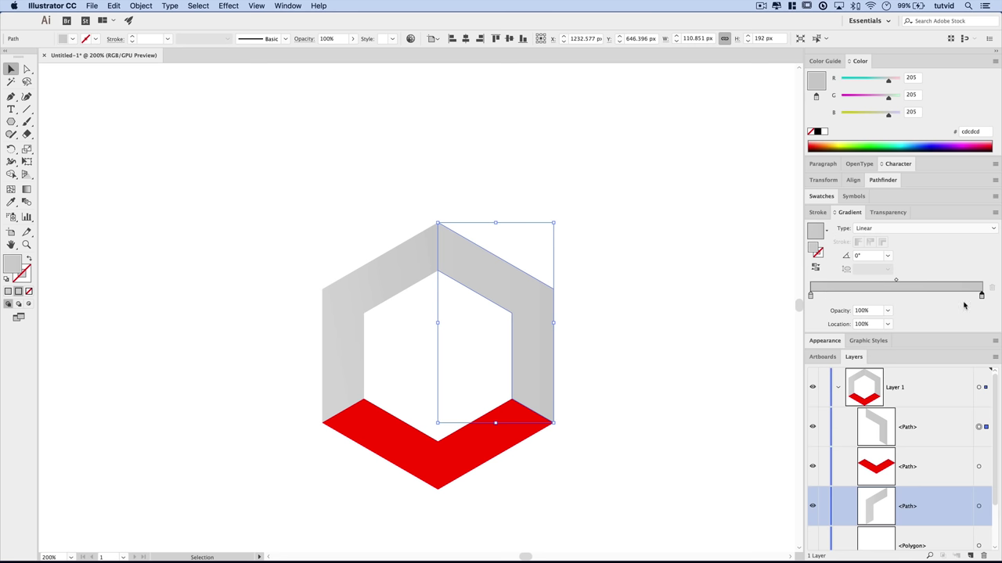
click(971, 132)
text(b8b8b8)
key(Tab)
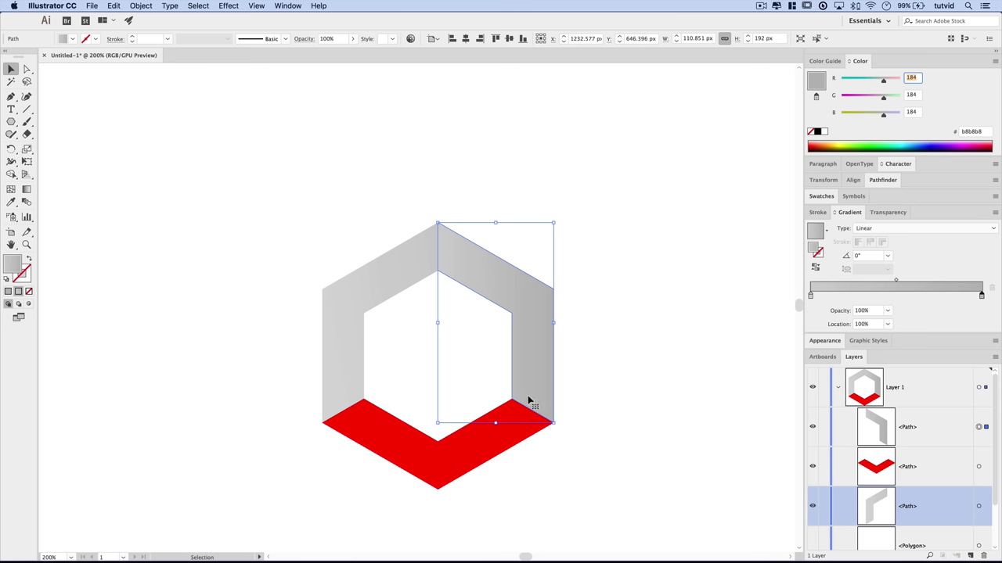
- Redraw the right segment's gradient with the Gradient tool, running down from its upper-right side to its outer right edge at about -63.4°
click(26, 188)
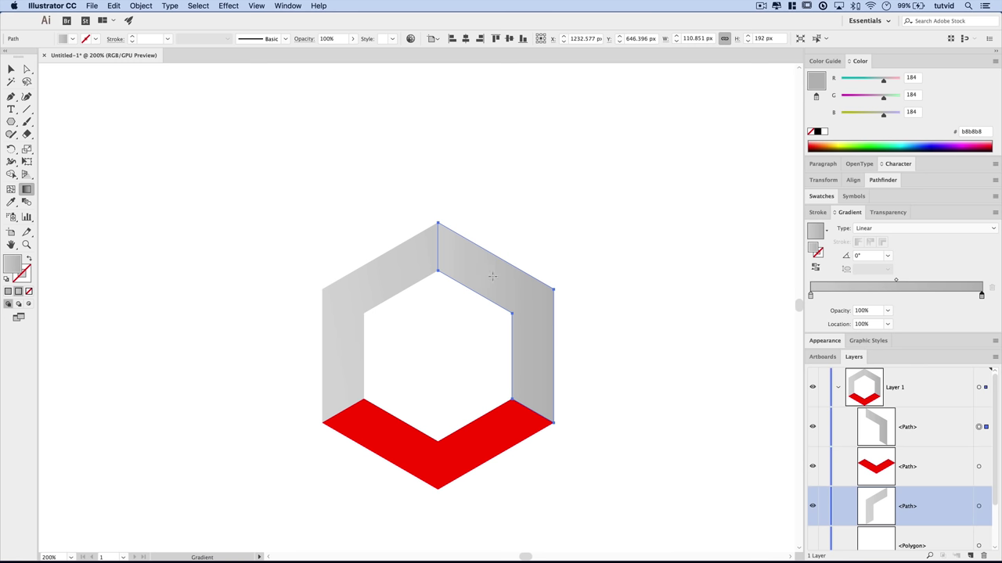
drag(492, 276, 555, 386)
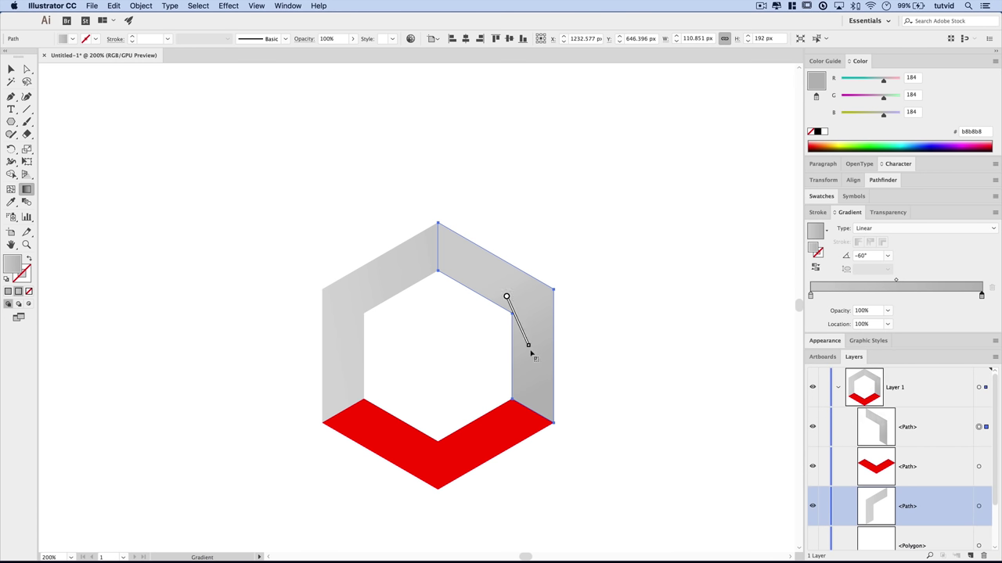
drag(531, 356, 554, 394)
click(11, 68)
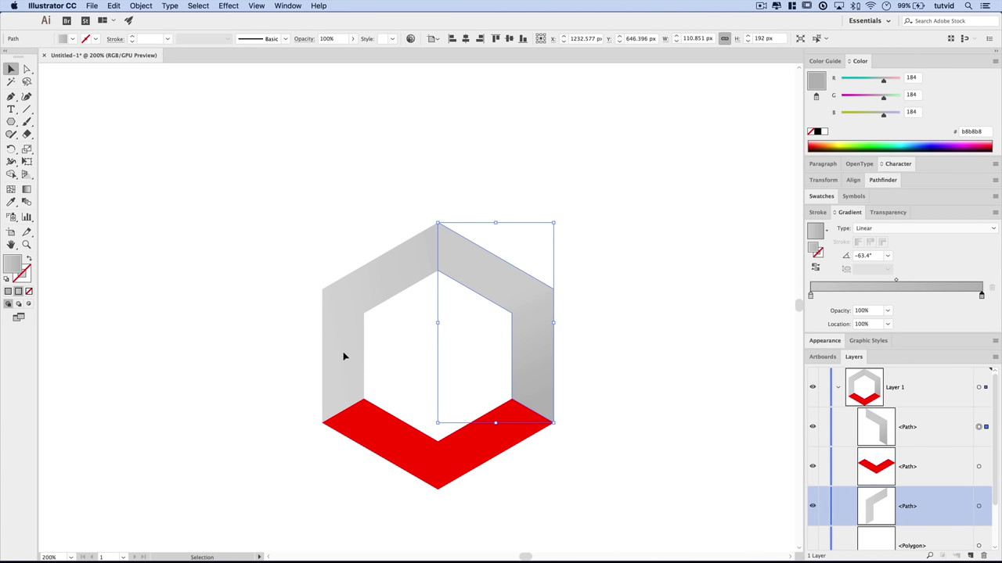
- Fill the bottom segment of the ring with the grey gradient and change its type to Radial
click(410, 443)
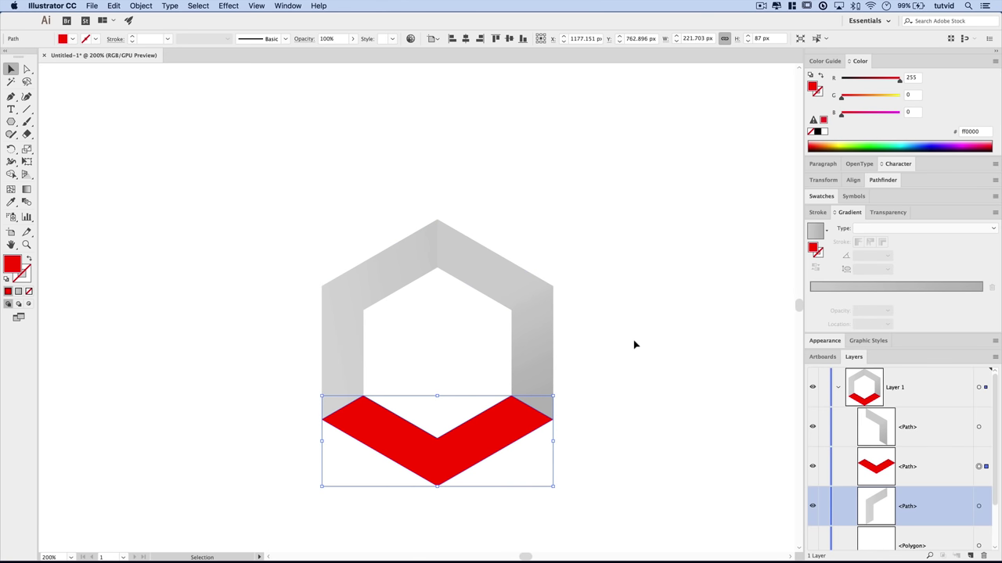
scroll(634, 345, down, 3)
click(816, 230)
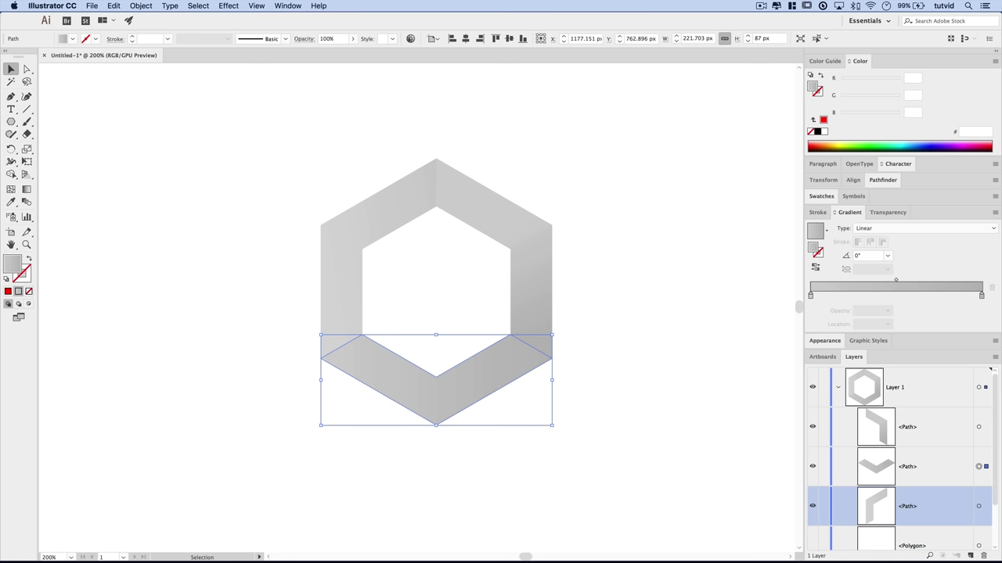
click(889, 228)
click(887, 250)
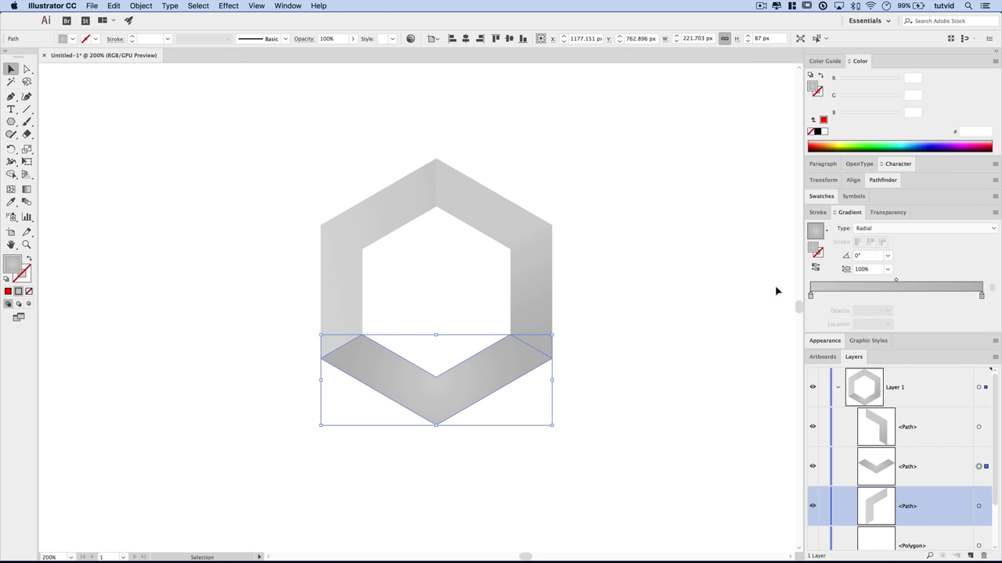
- Set the starting stop of the bottom segment's radial gradient to f1f1f1
click(810, 295)
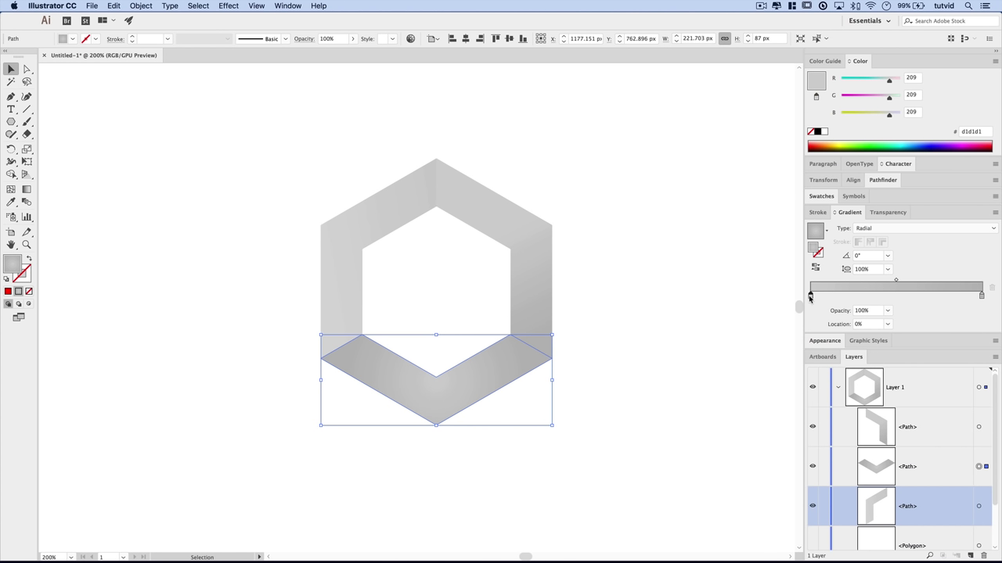
click(971, 131)
text(f1f1f1)
key(Return)
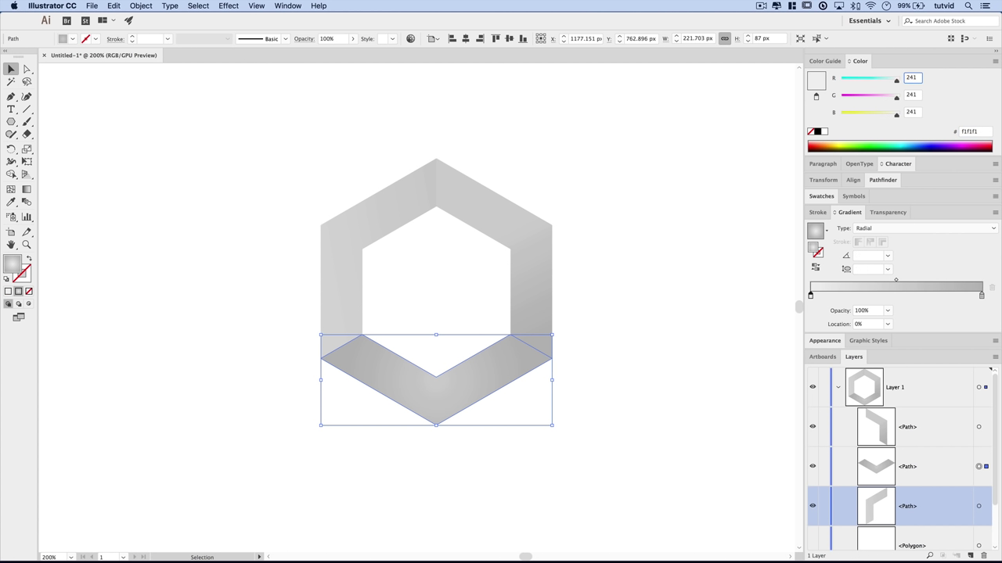
- Set the end stop of the bottom segment's radial gradient to dbdbdb
click(980, 296)
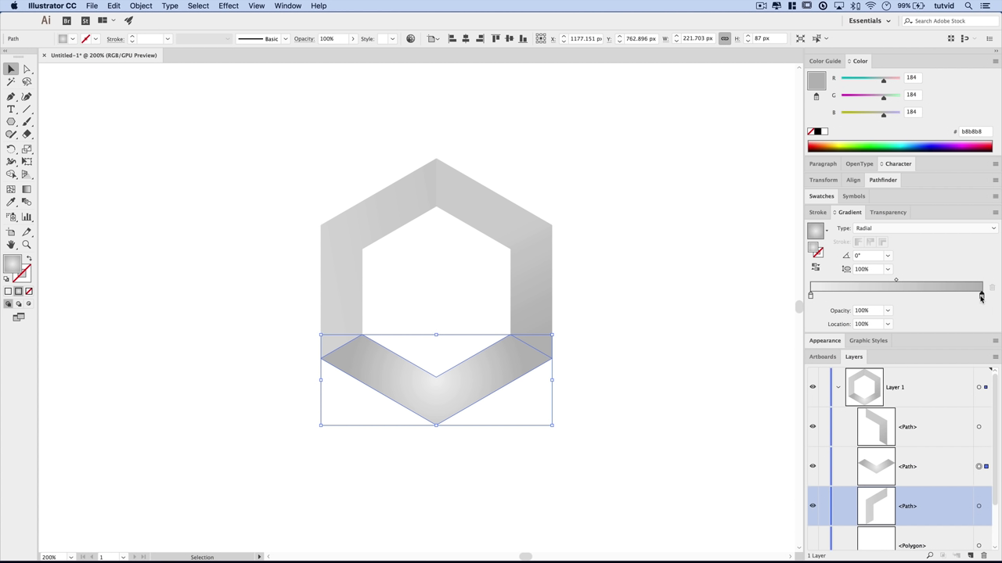
click(975, 131)
text(dbdbdb)
key(Return)
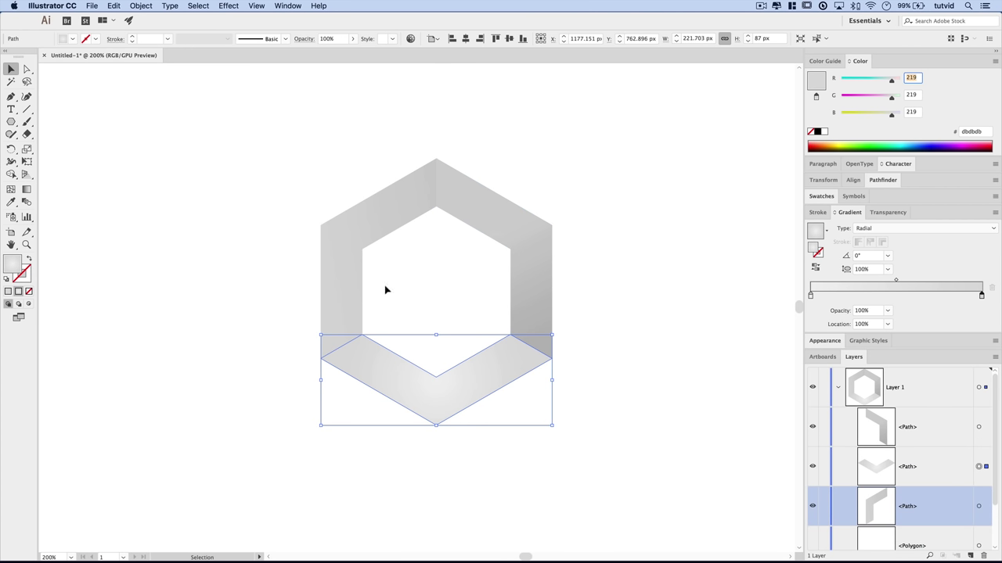
- Redraw the bottom segment's radial gradient from its lowest corner straight up at 90° into the ring's opening, and deselect the segment
click(27, 189)
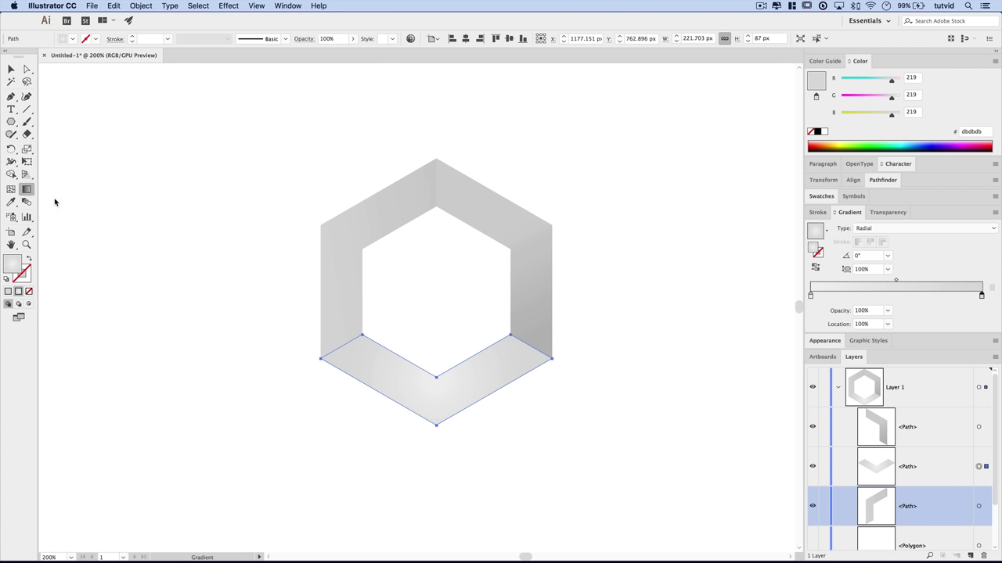
drag(436, 425, 437, 283)
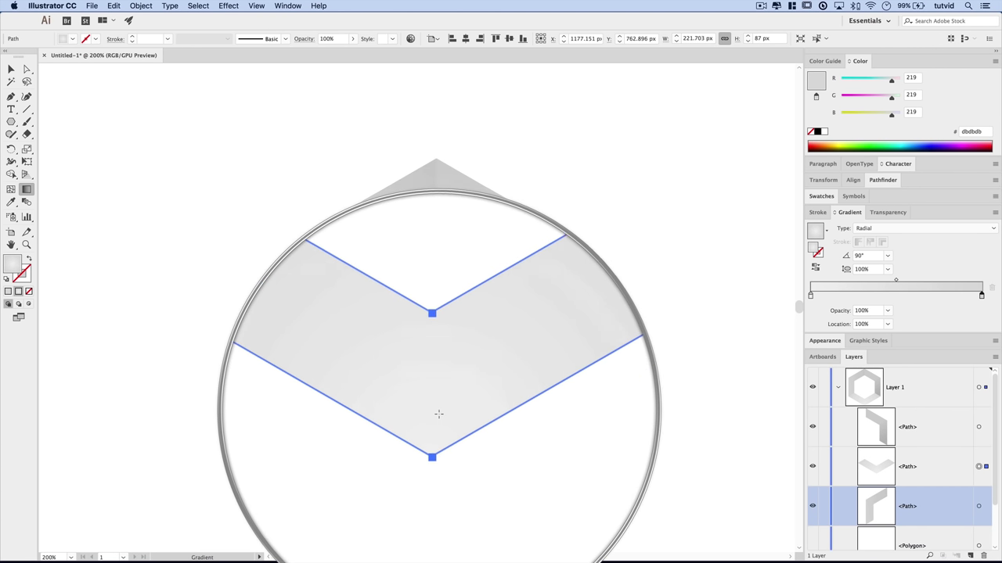
key(v)
click(600, 400)
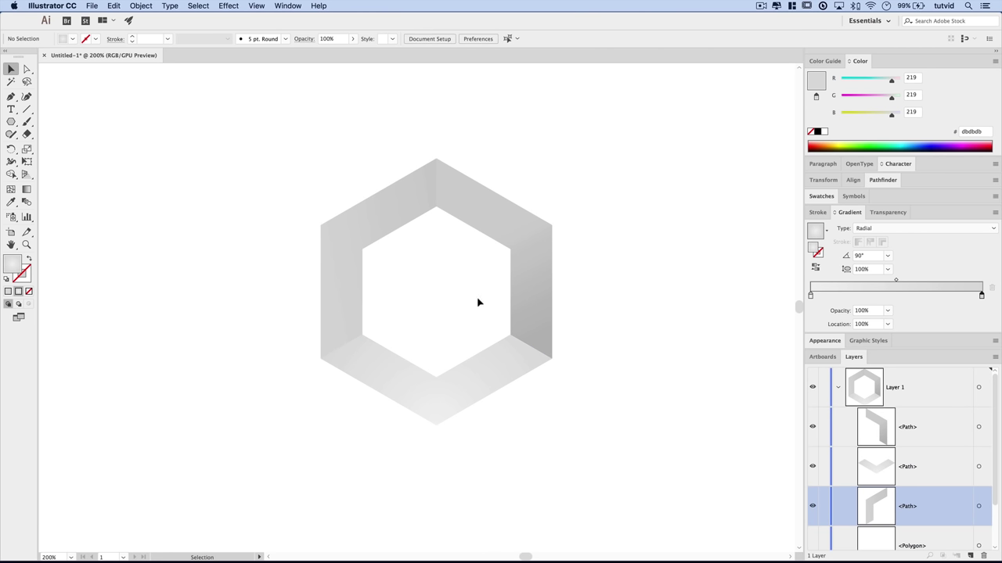
- Move the f1f1f1 stop of the bottom segment's radial gradient to about 33.29% and deselect the segment
click(439, 397)
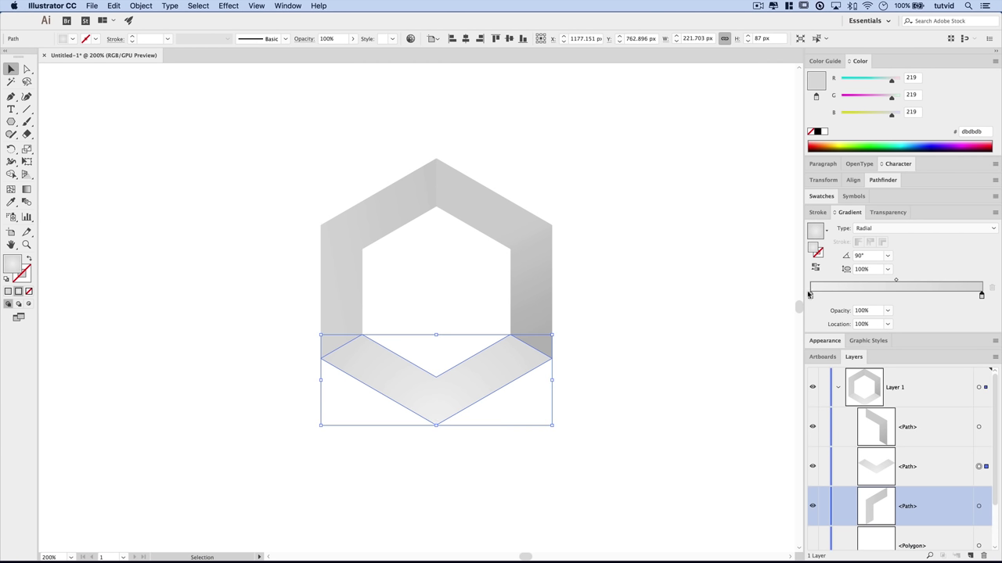
drag(810, 297, 869, 298)
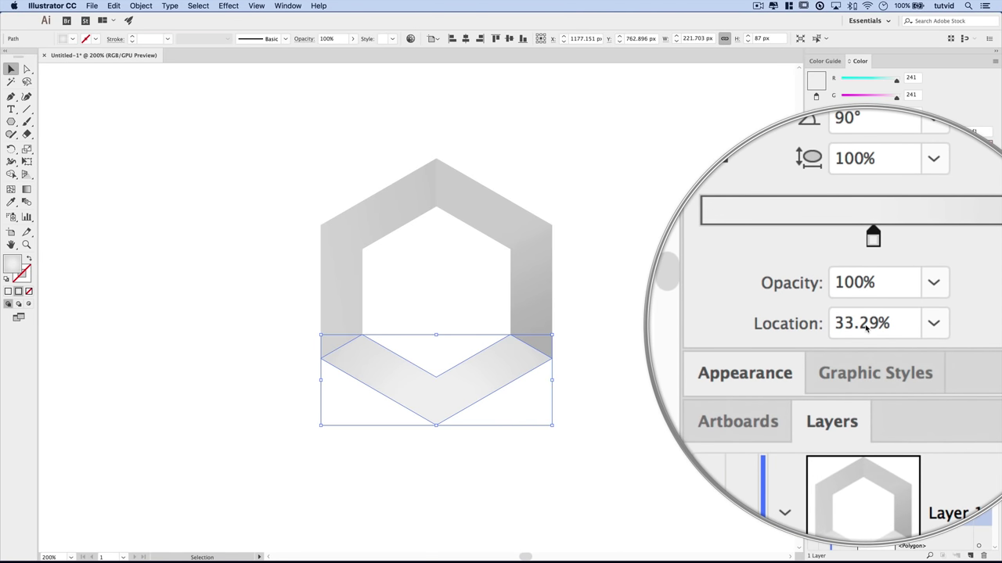
click(629, 428)
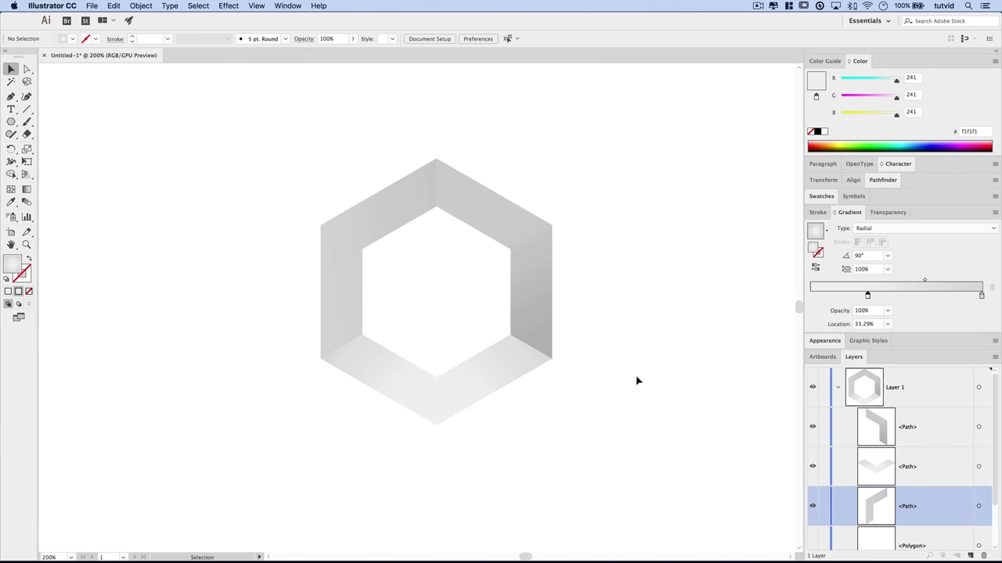
- Draw a thin Pen sliver about 24 by 81 px from the ring's top corner into the opening and fill it solid black
click(10, 98)
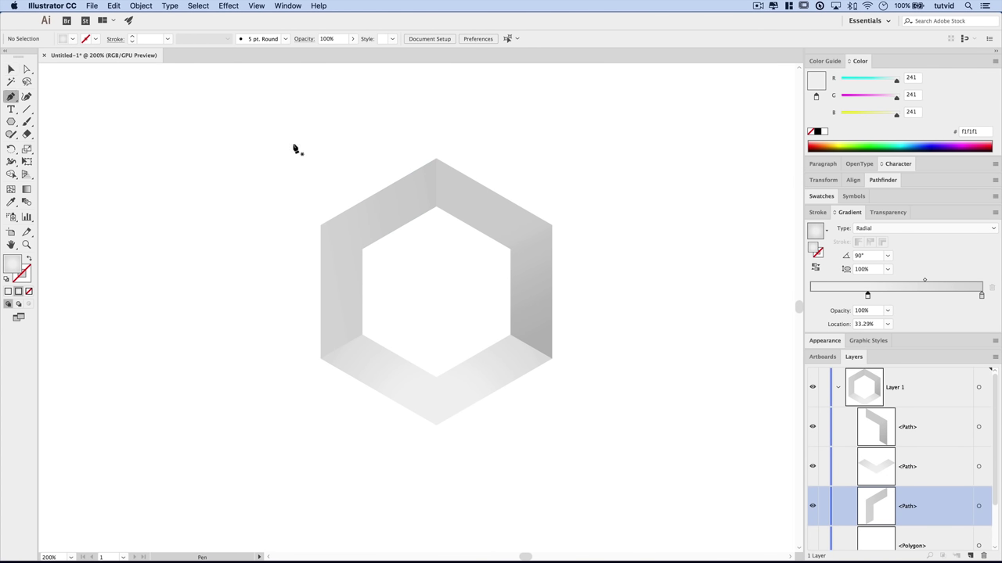
click(436, 161)
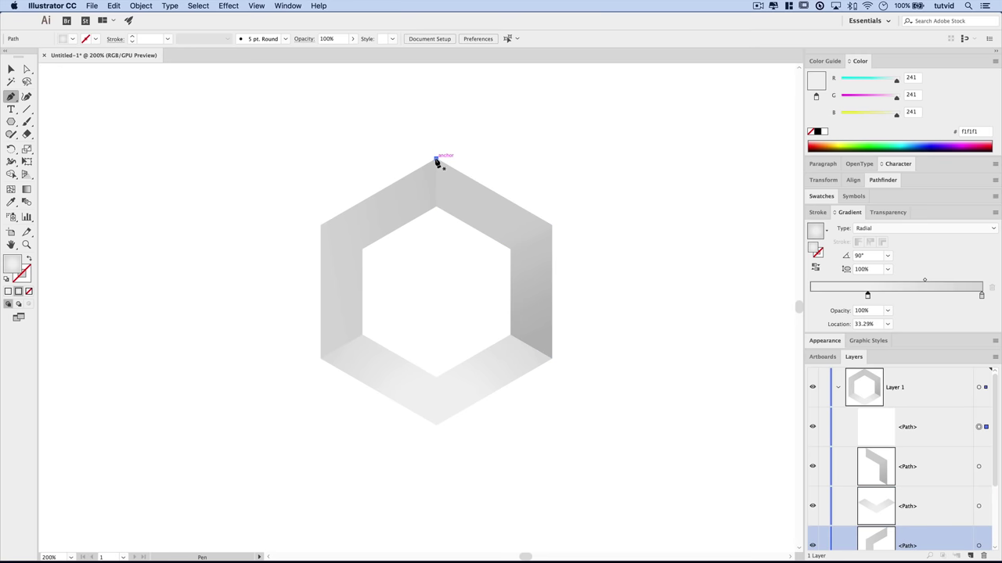
click(437, 208)
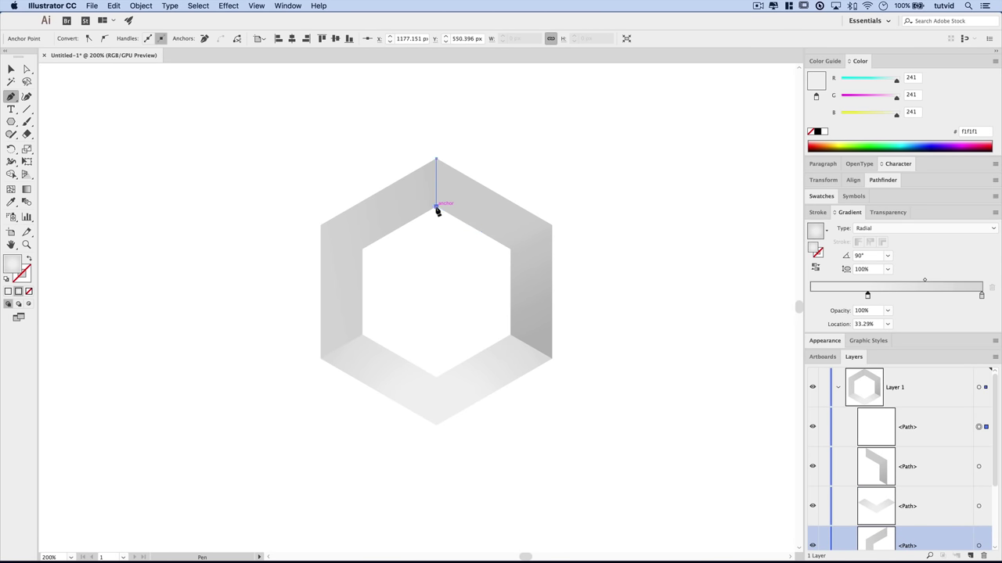
click(413, 243)
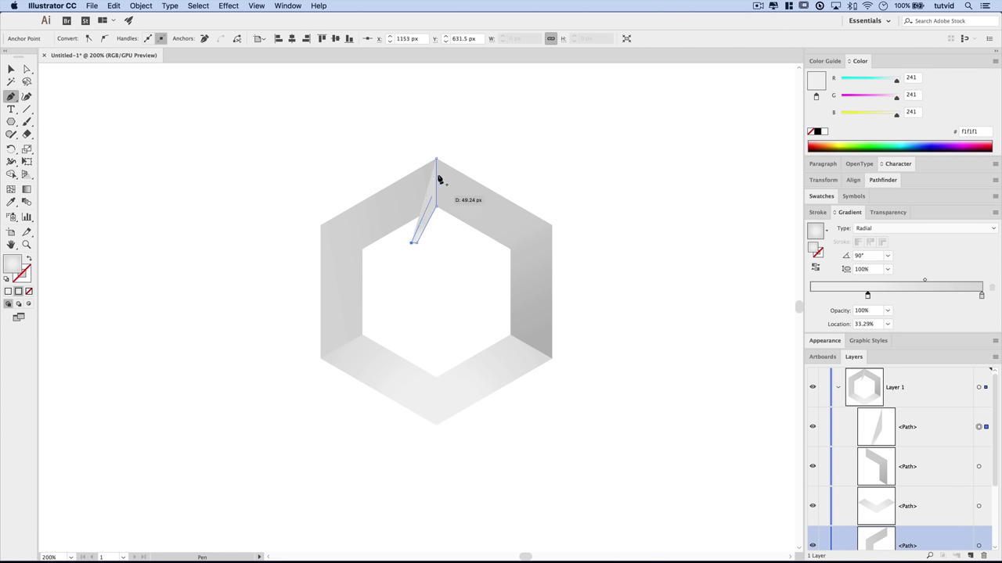
click(436, 161)
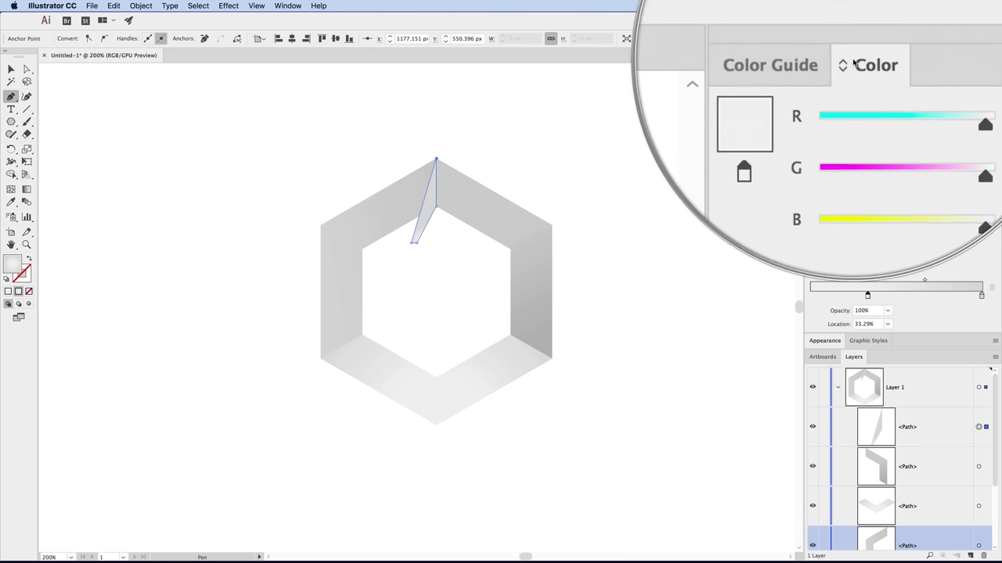
click(816, 132)
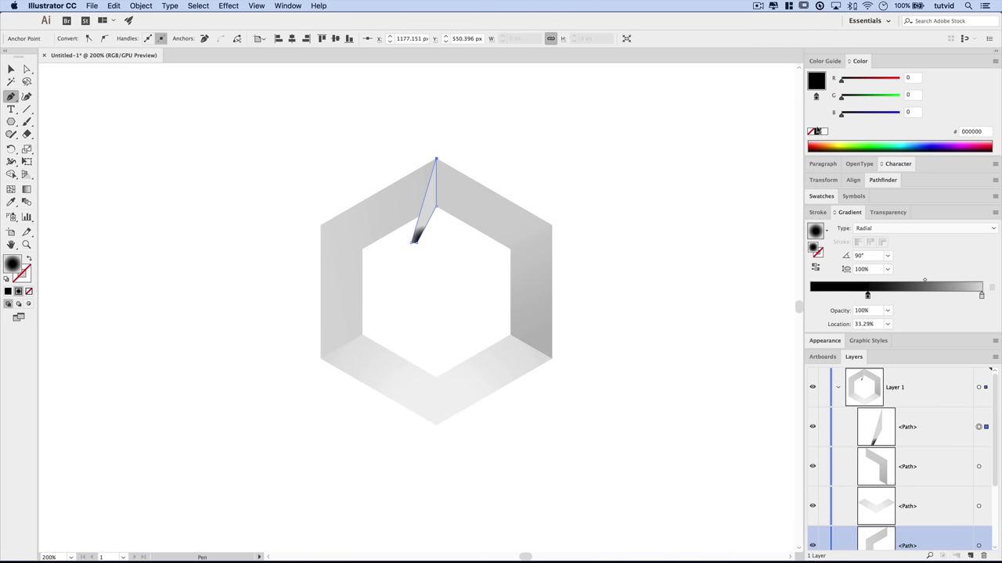
click(8, 291)
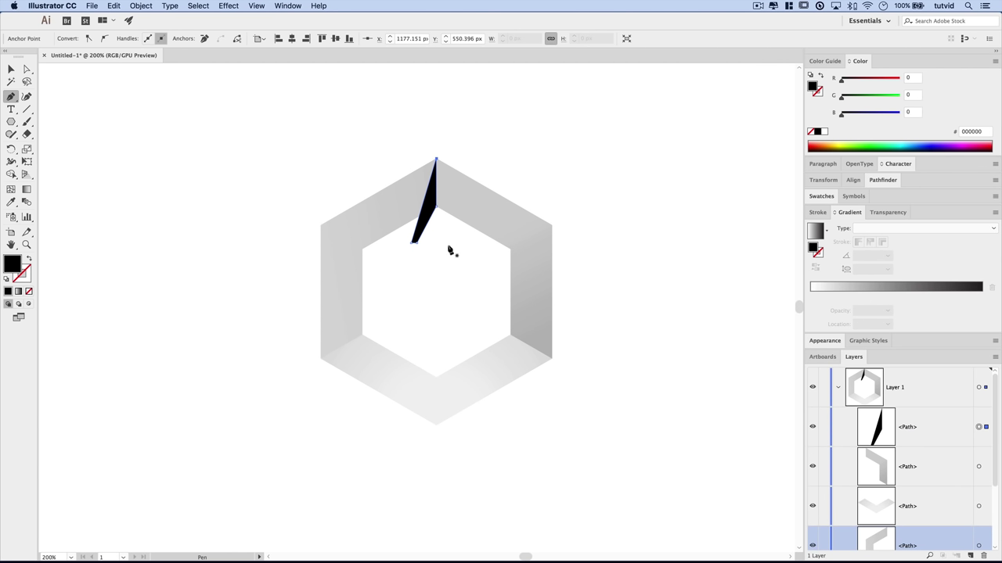
- Stretch the top black sliver downward to about 106 px tall, nudge it up 11 px and deselect it
click(11, 68)
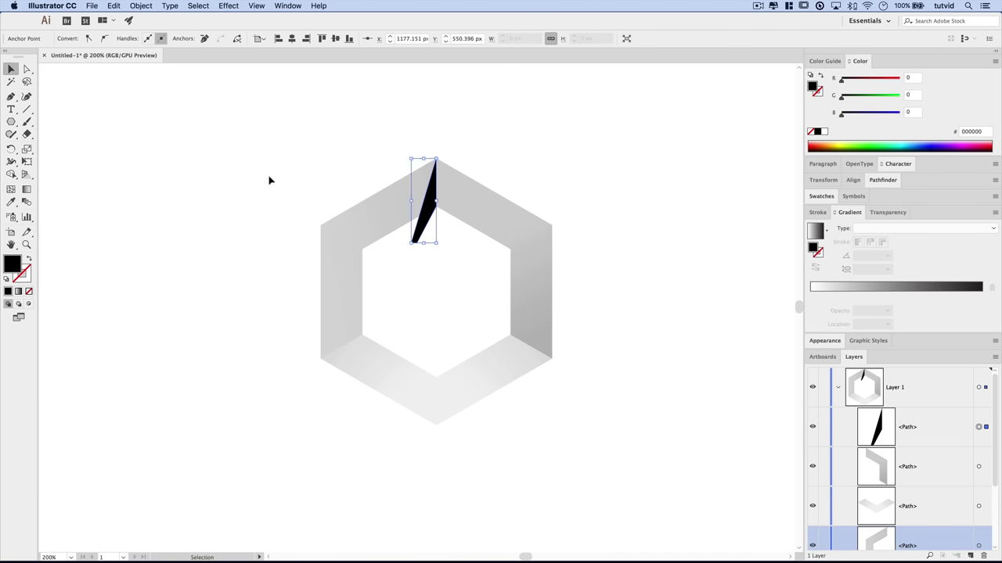
click(427, 225)
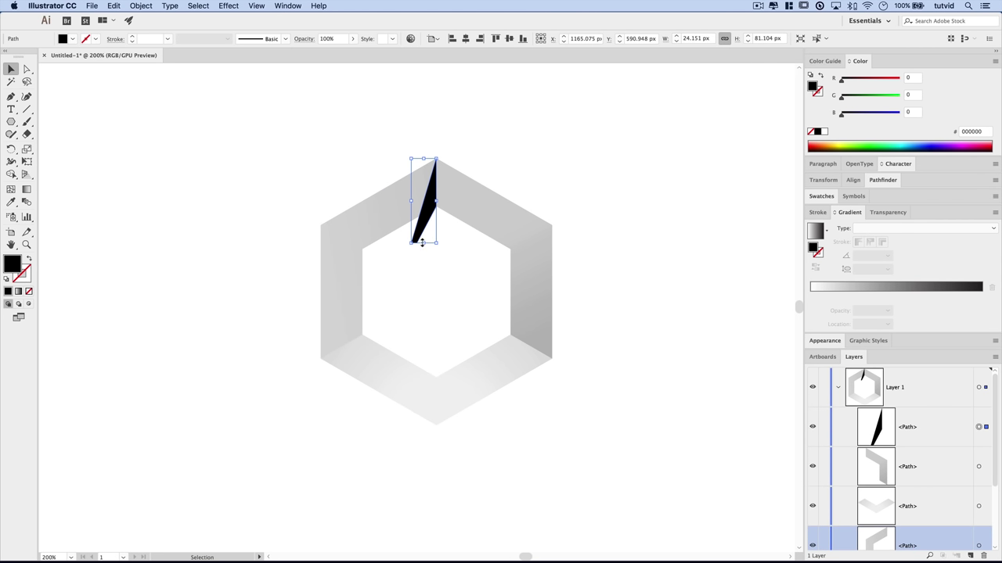
drag(422, 243, 422, 269)
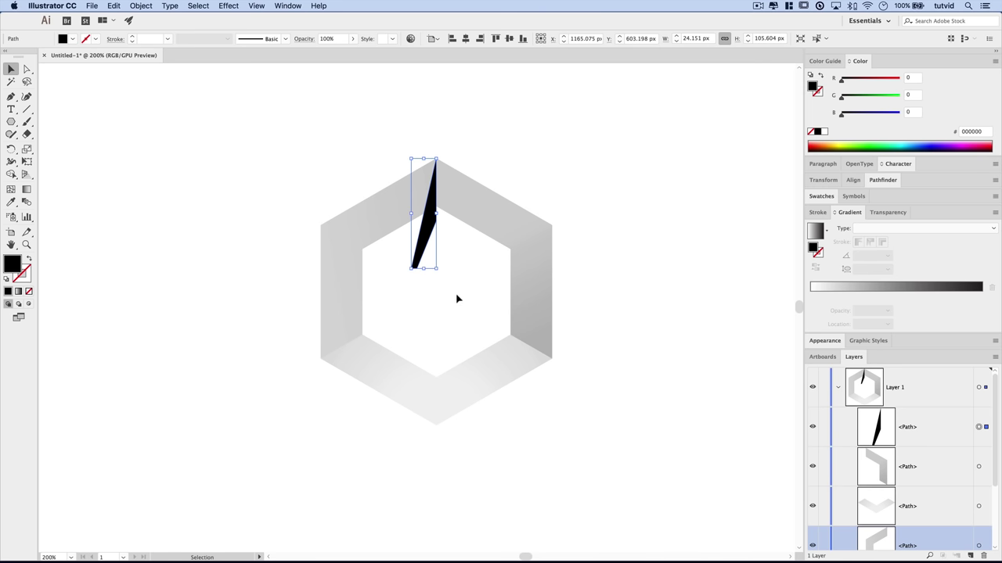
key(shift+Up)
key(Up)
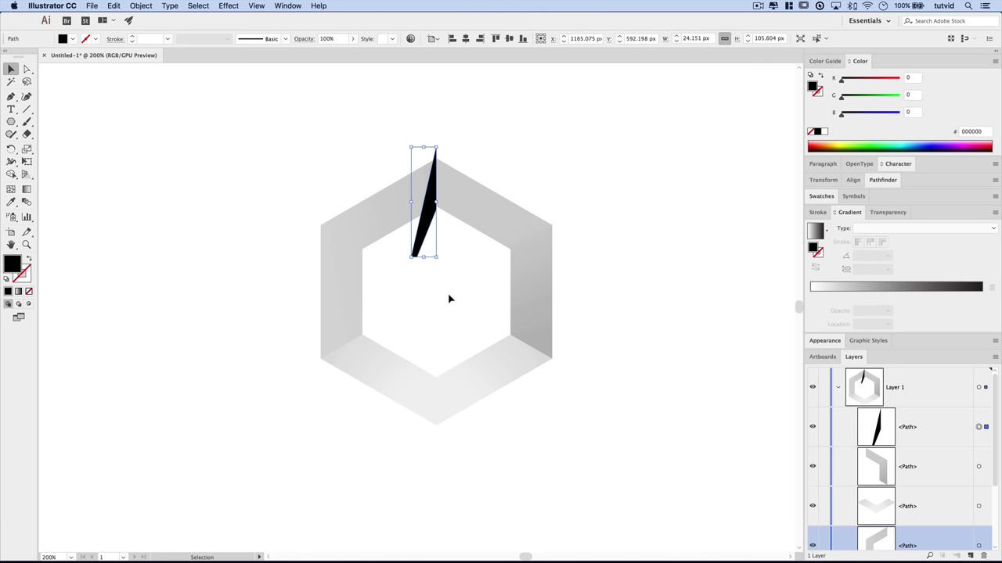
click(462, 283)
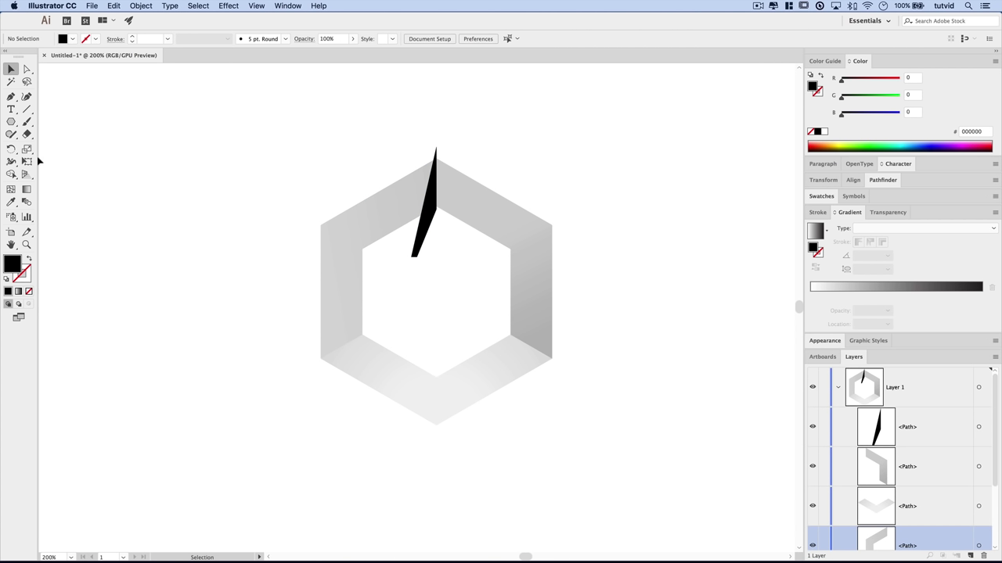
- Draw a second black Pen sliver about 67 by 49 px along the seam at the ring's lower-left corner, reaching into the opening
click(11, 96)
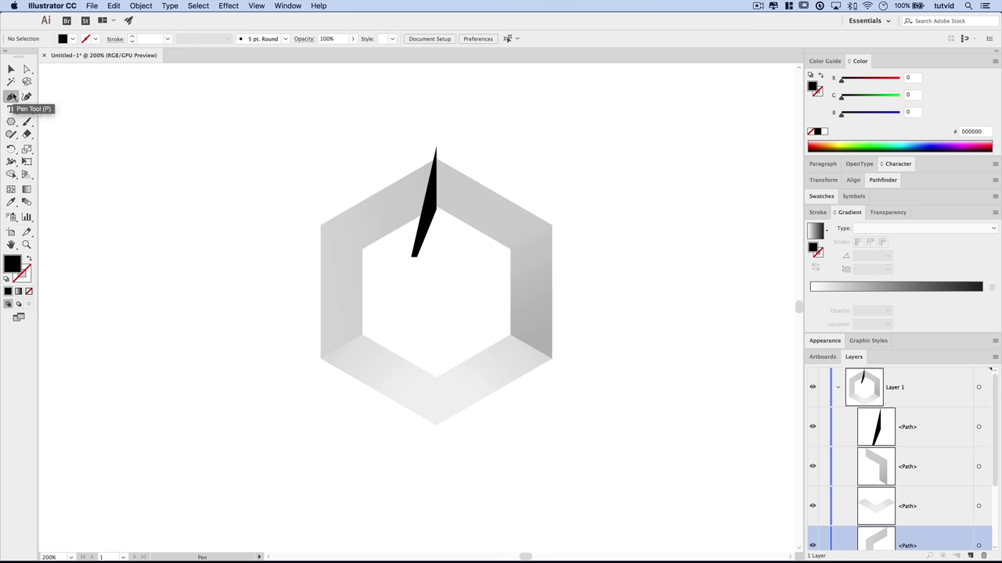
click(321, 358)
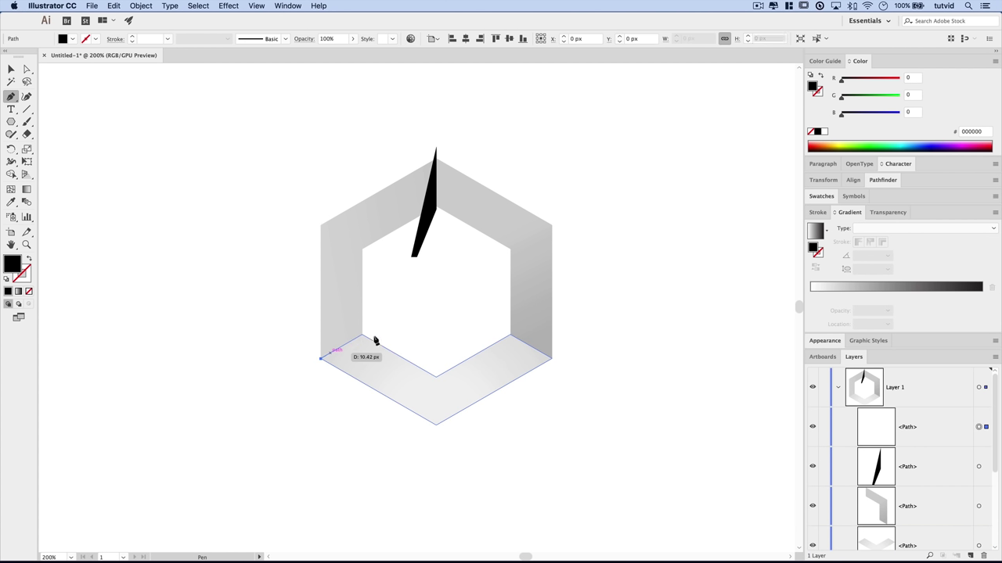
click(364, 334)
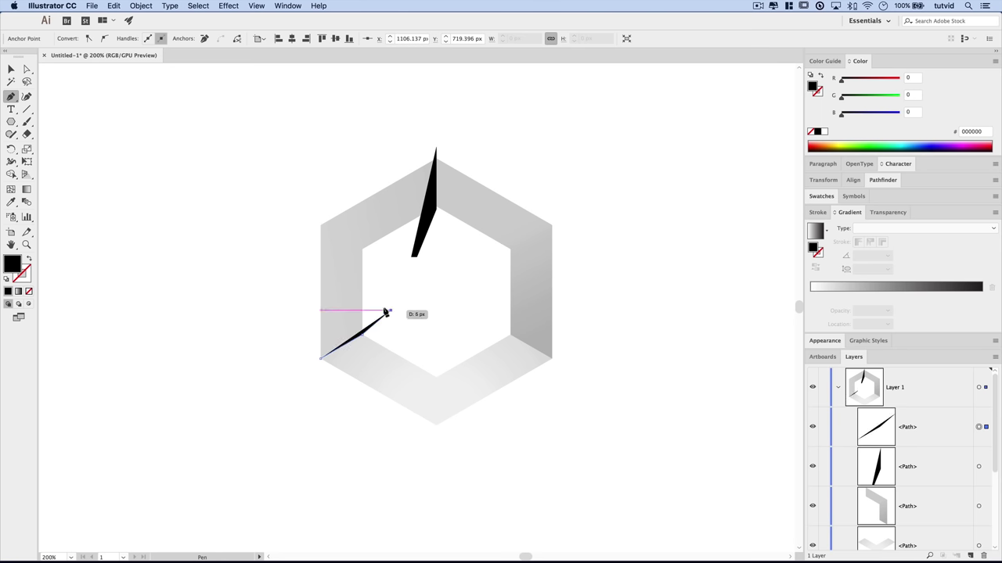
click(386, 312)
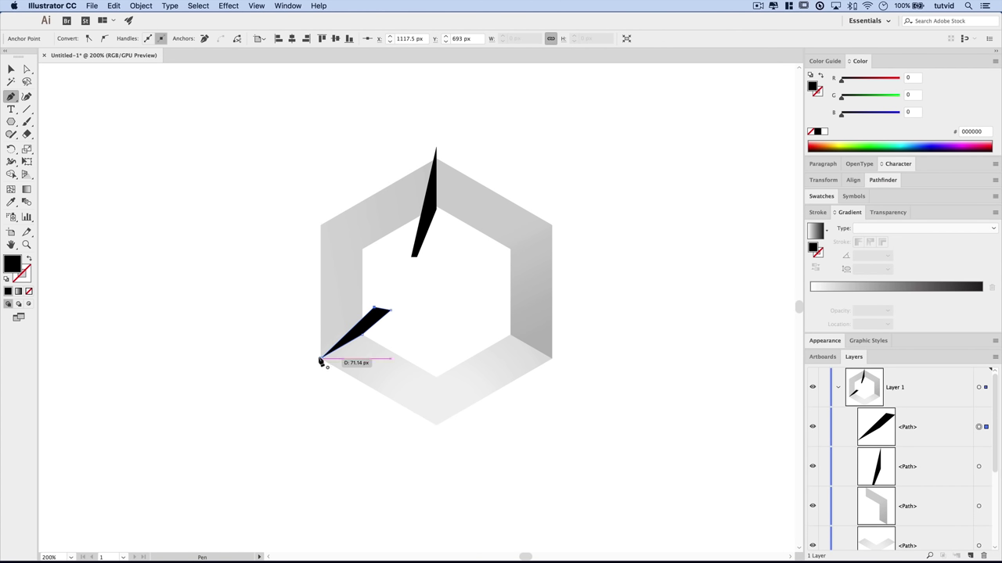
click(321, 359)
click(10, 70)
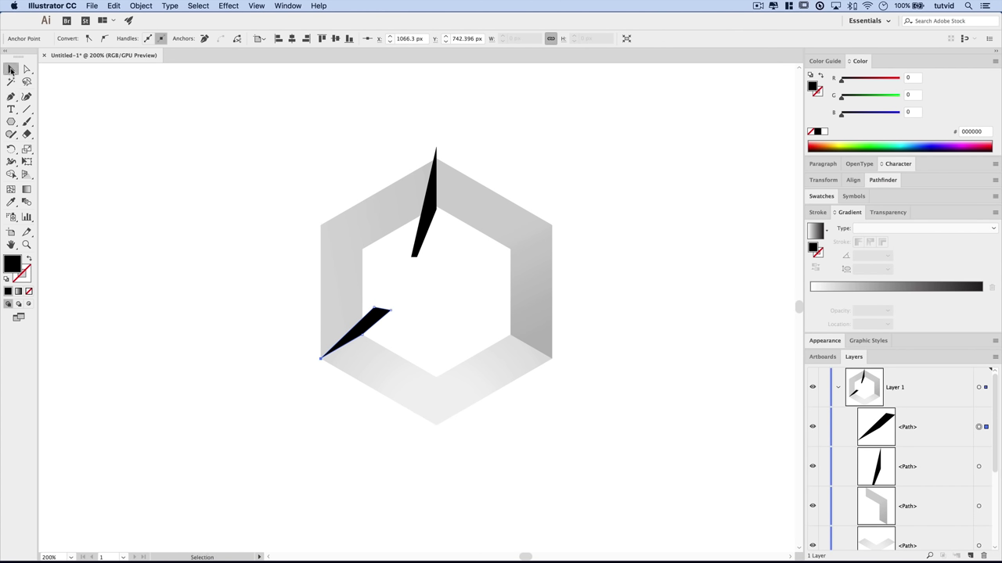
click(369, 332)
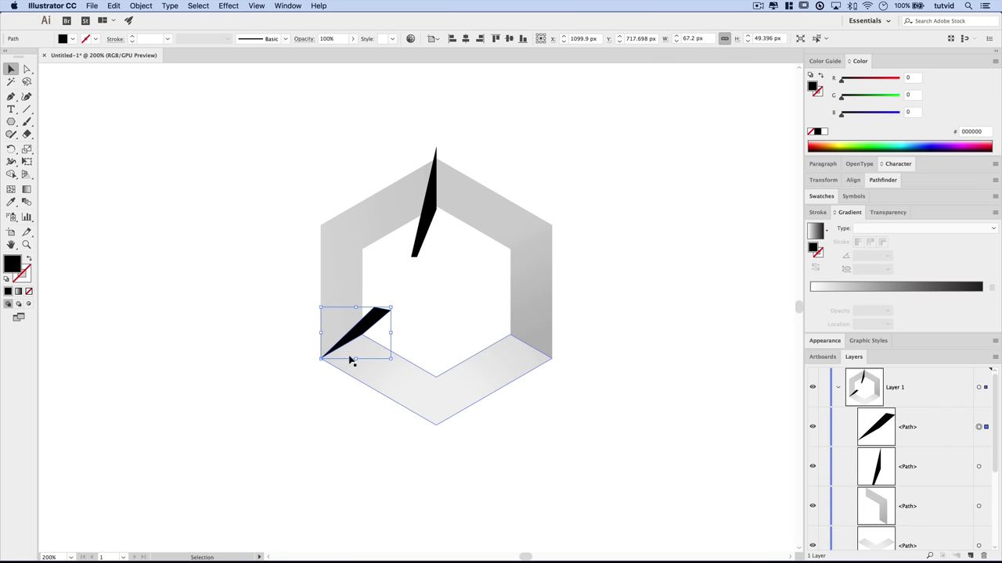
- Draw a third black Pen sliver about 69 by 32 px along the seam at the ring's lower-right corner, reaching into the opening
click(10, 97)
click(511, 336)
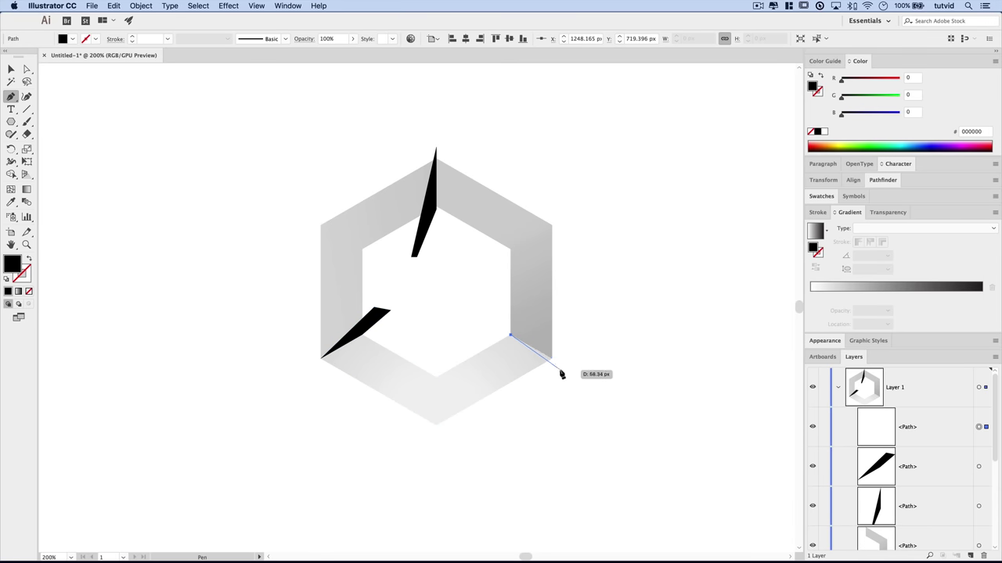
click(552, 358)
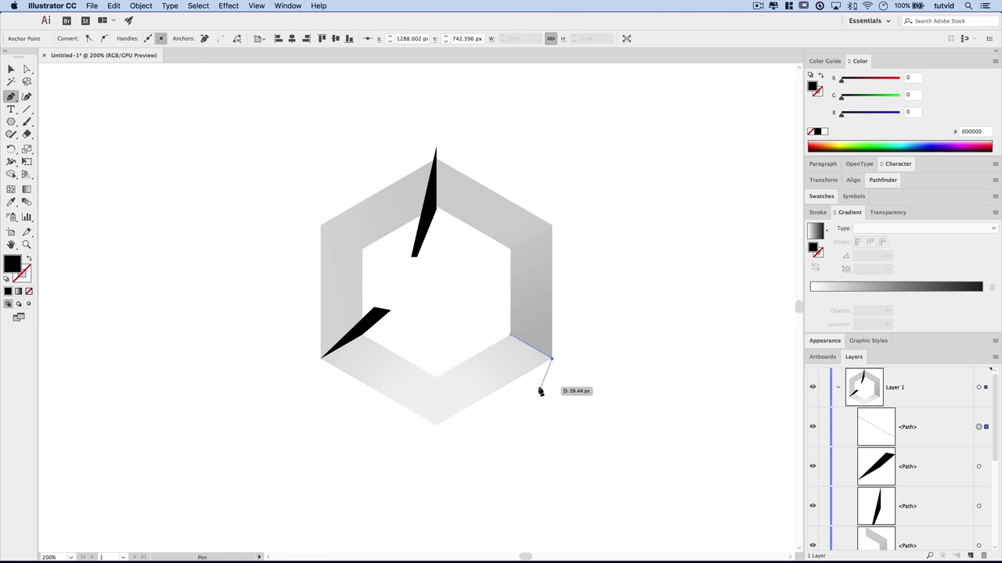
click(480, 341)
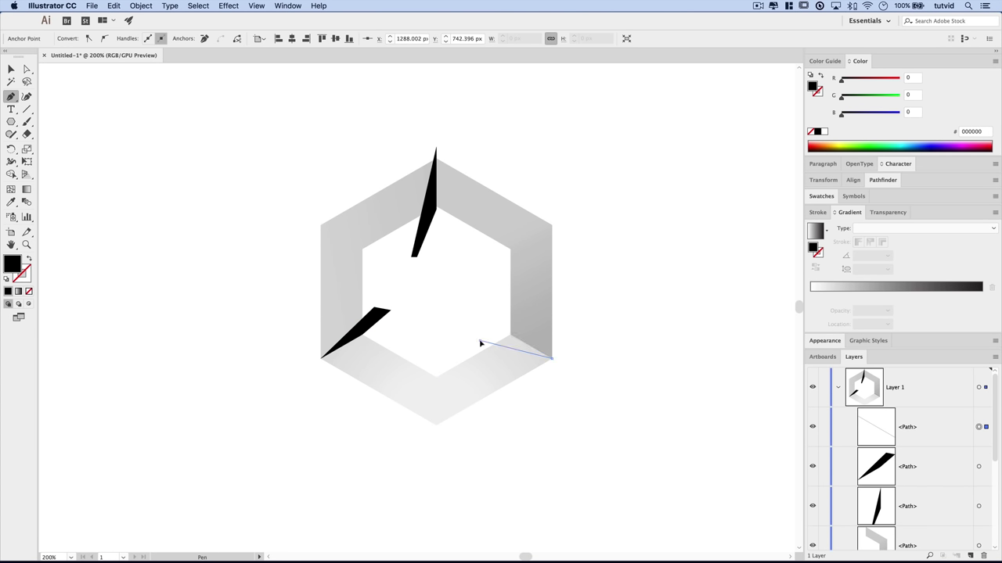
click(491, 327)
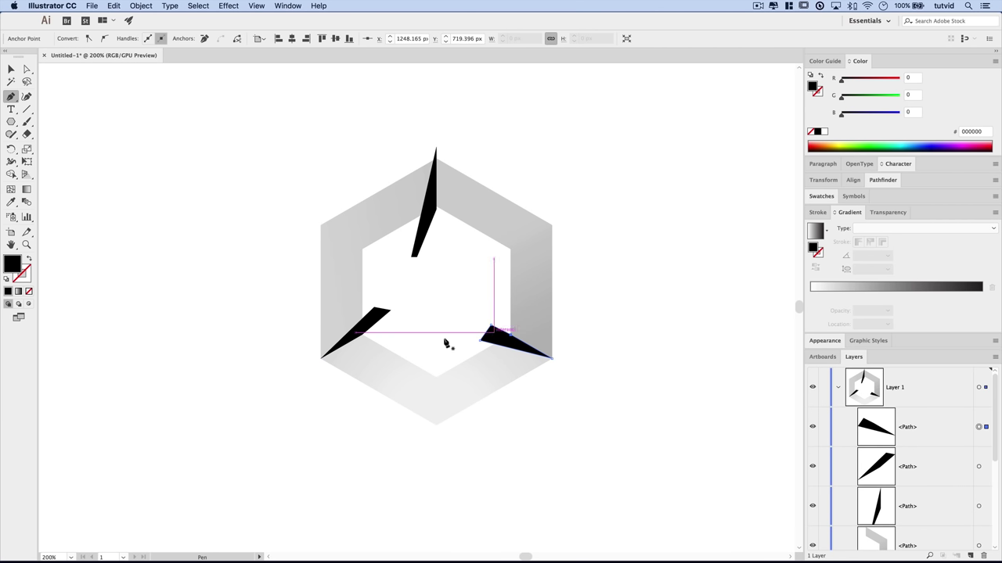
- Select all three black slivers and group them
key(v)
click(489, 336)
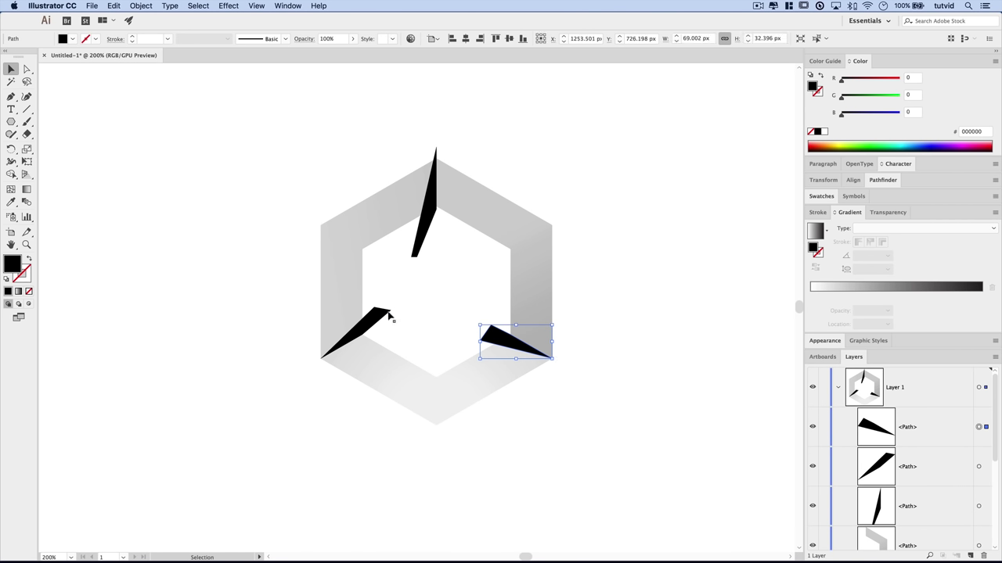
shift+click(384, 315)
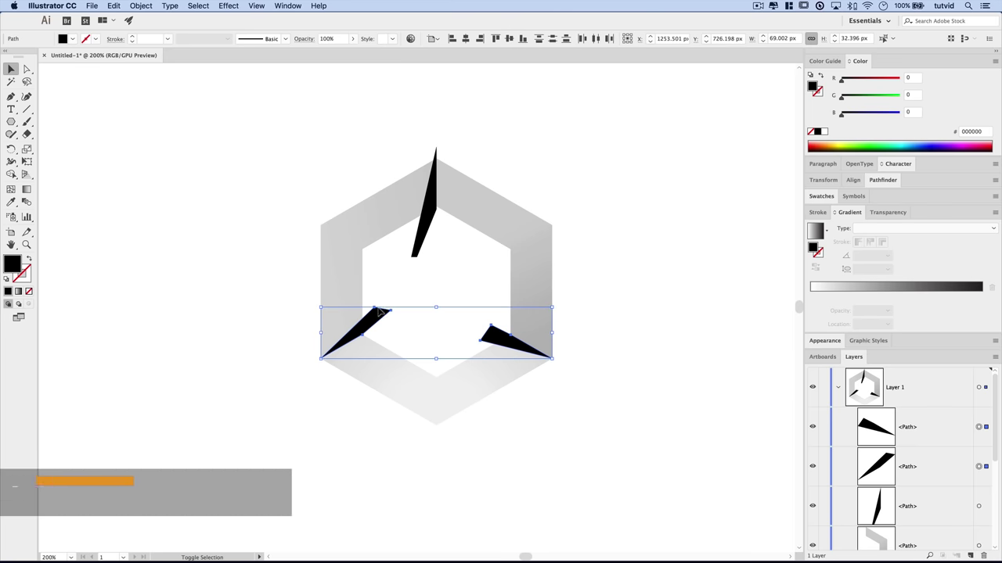
shift+click(432, 212)
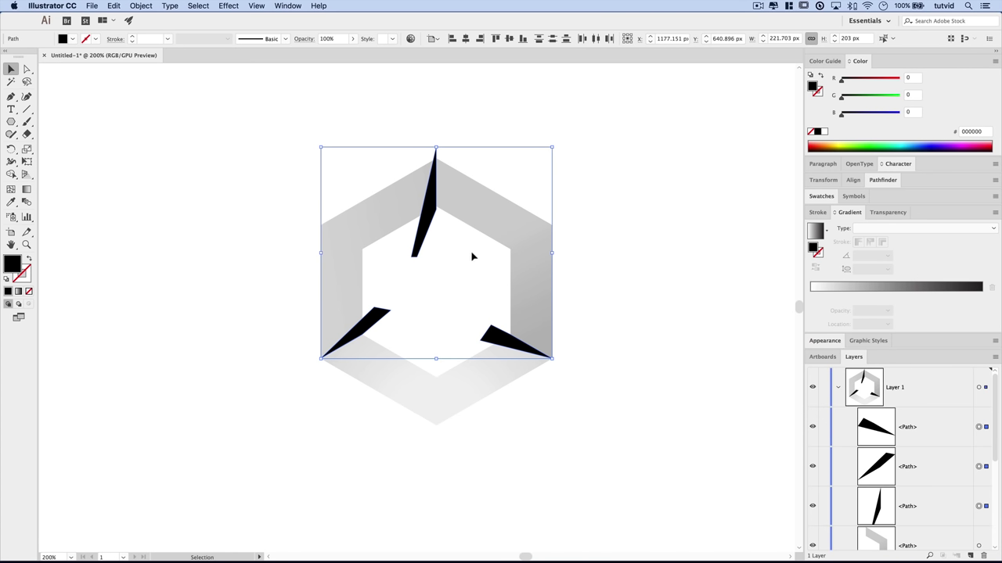
click(139, 4)
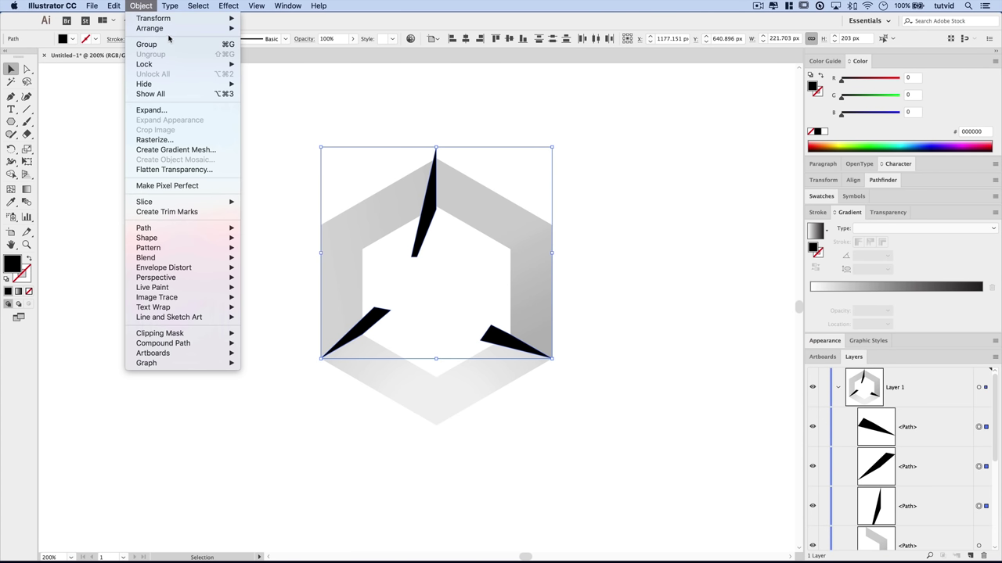
click(171, 45)
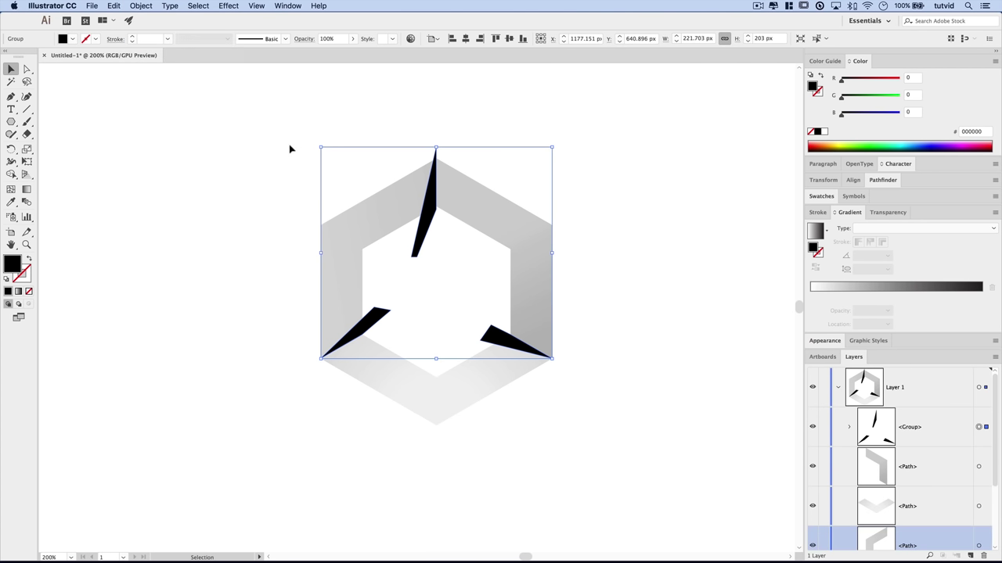
- Apply a Gaussian Blur with a 48-pixel radius to the group of black slivers, with the preview enabled
click(224, 5)
mouse_move(334, 208)
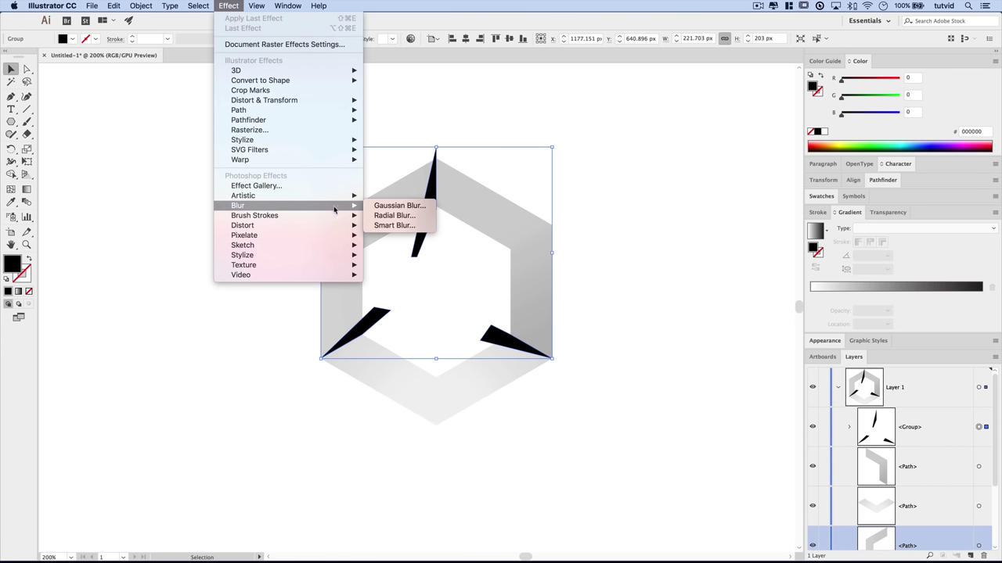
click(416, 205)
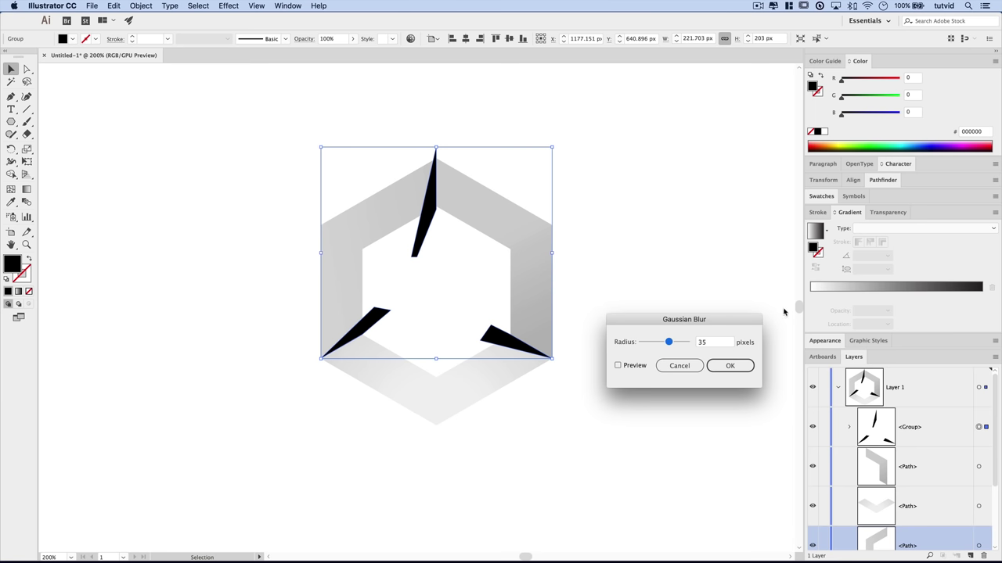
click(630, 366)
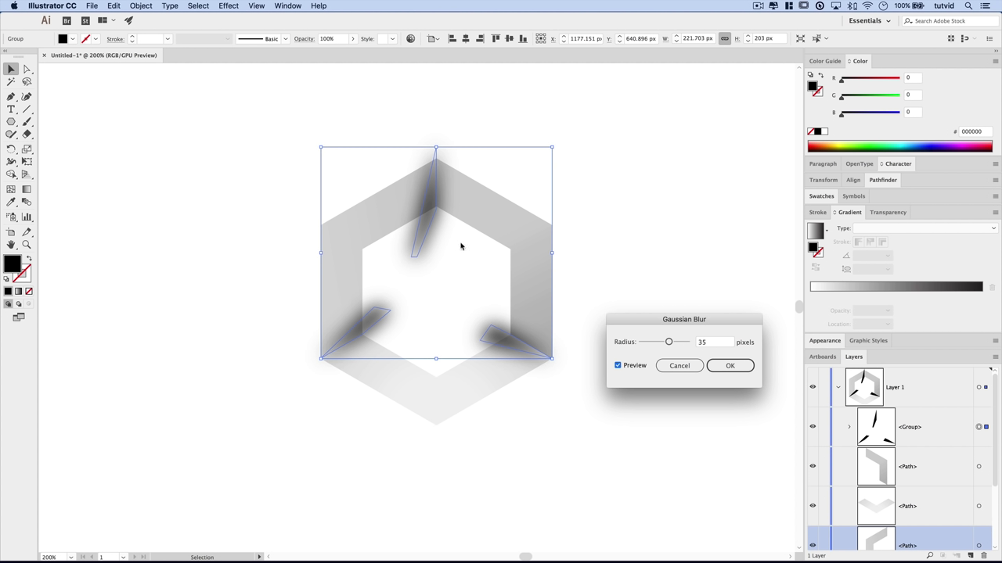
click(672, 342)
text(55)
key(Tab)
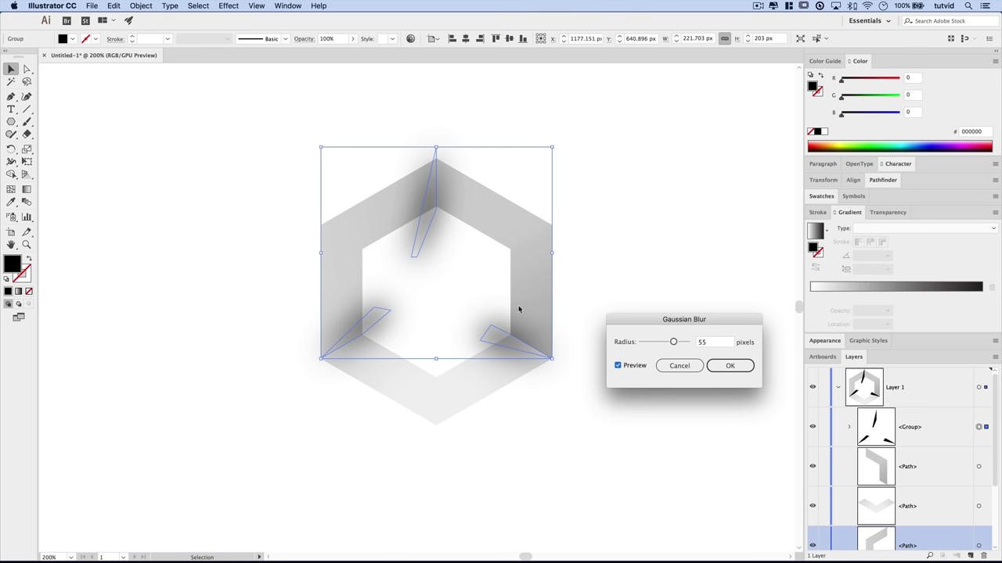
click(712, 343)
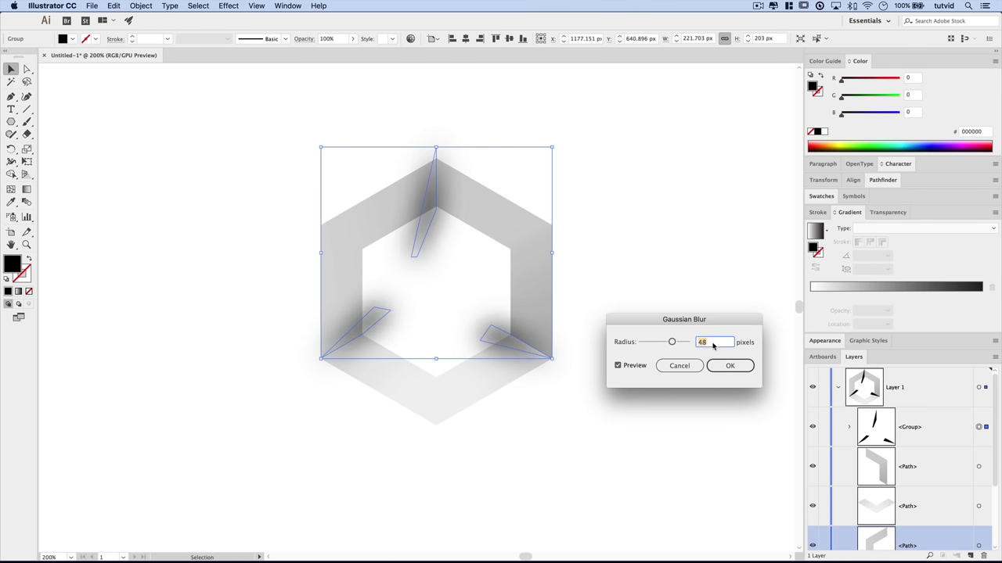
click(735, 370)
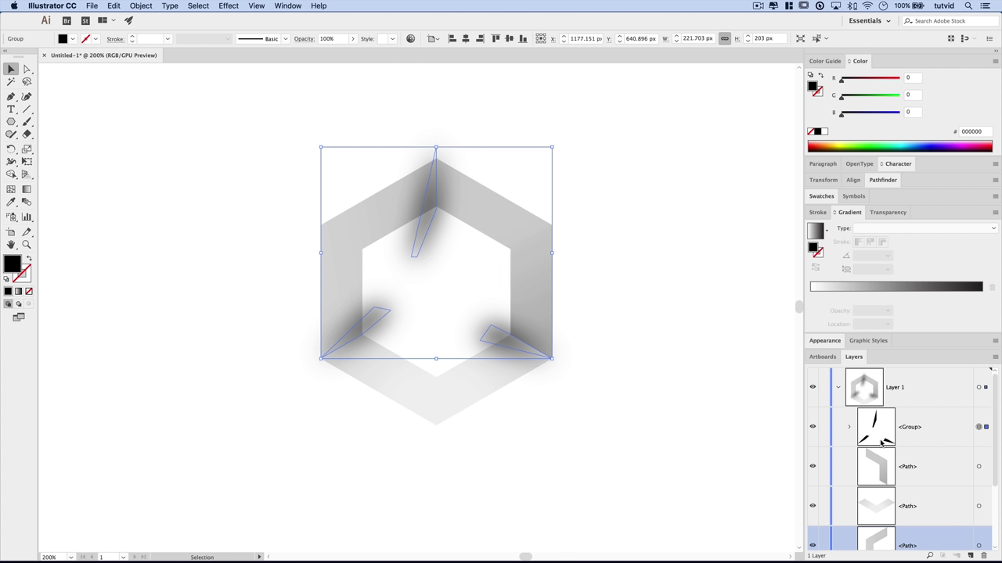
- Select the hexagon ring's three gradient segments together and copy them
scroll(906, 459, down, 2)
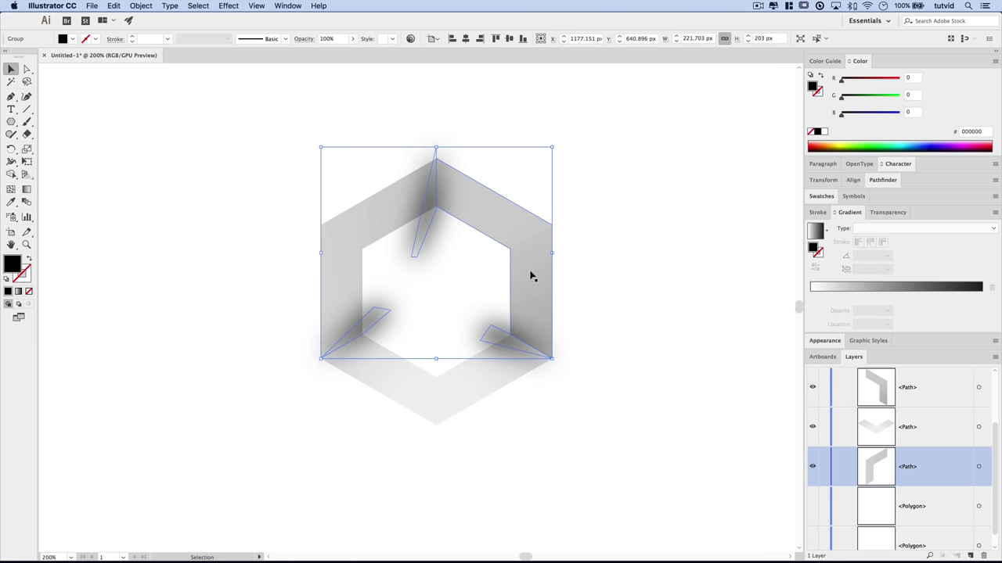
click(533, 243)
shift+click(334, 233)
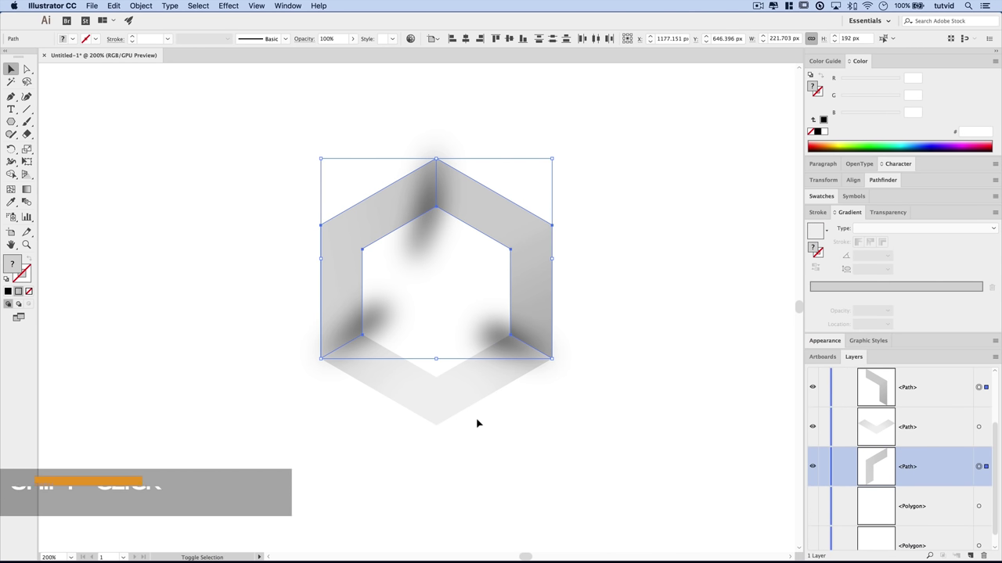
shift+click(434, 407)
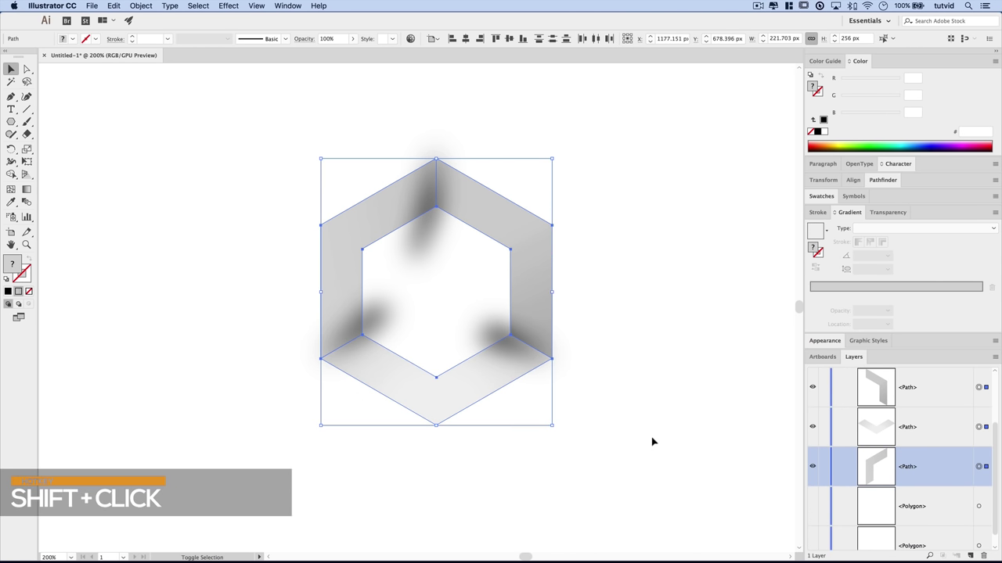
click(115, 4)
click(127, 50)
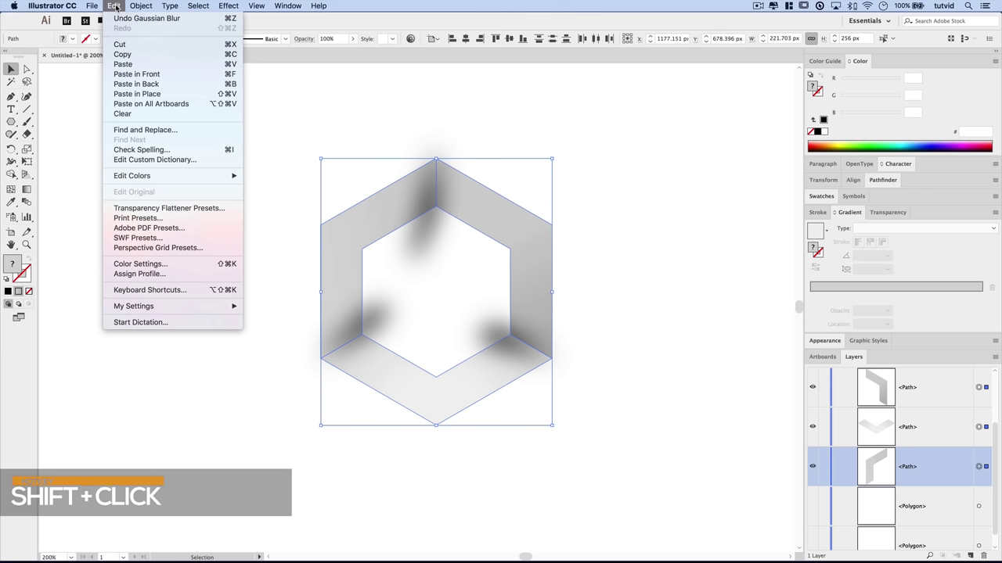
click(122, 54)
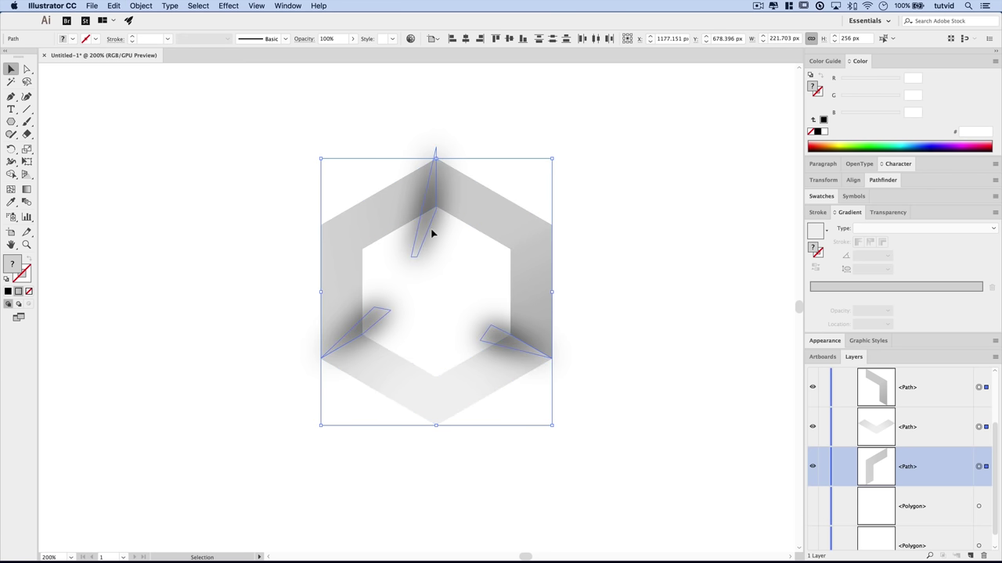
- Create an opacity mask on the blurred shadow group and paste the copied ring segments in front inside the mask
key(super+f)
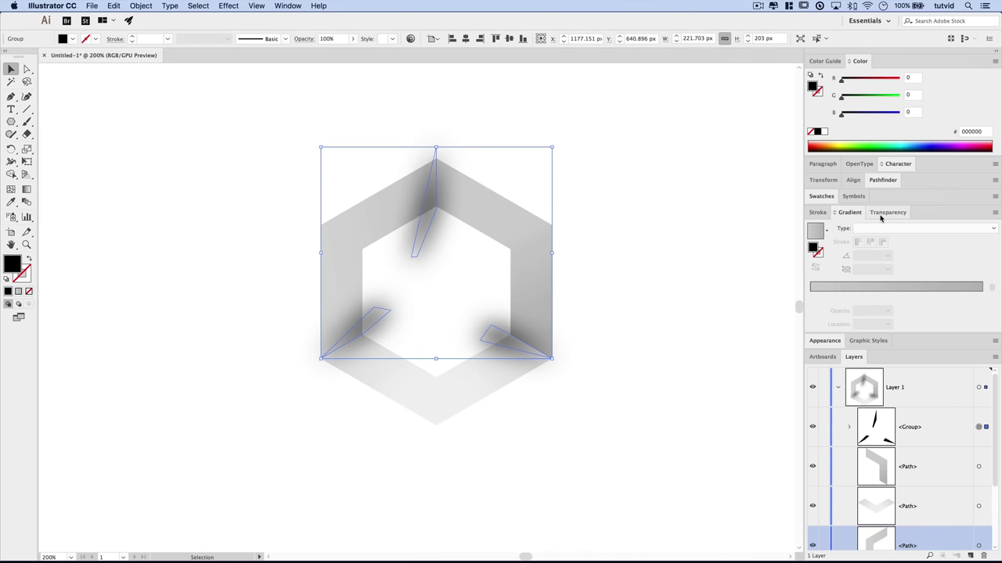
click(880, 219)
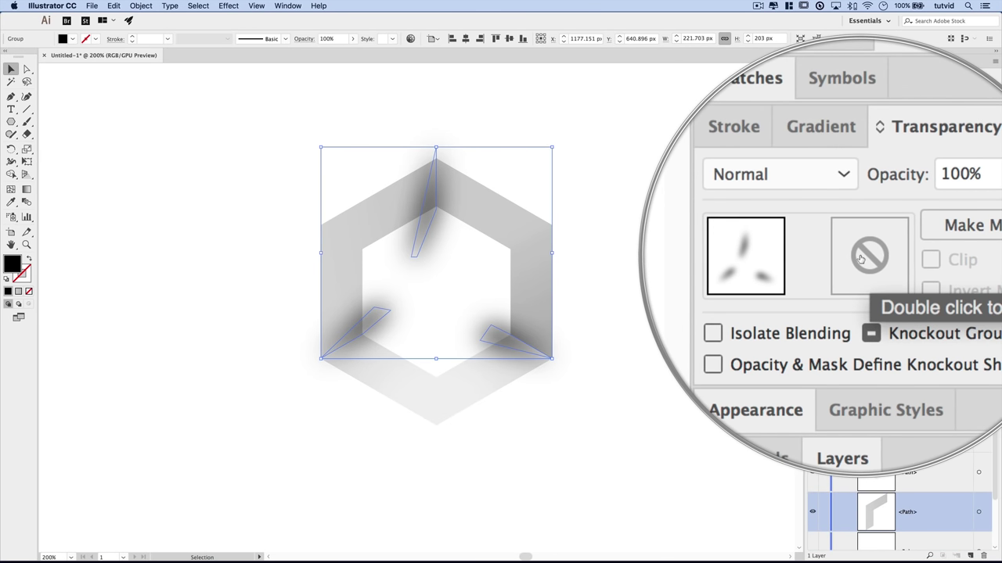
double_click(864, 257)
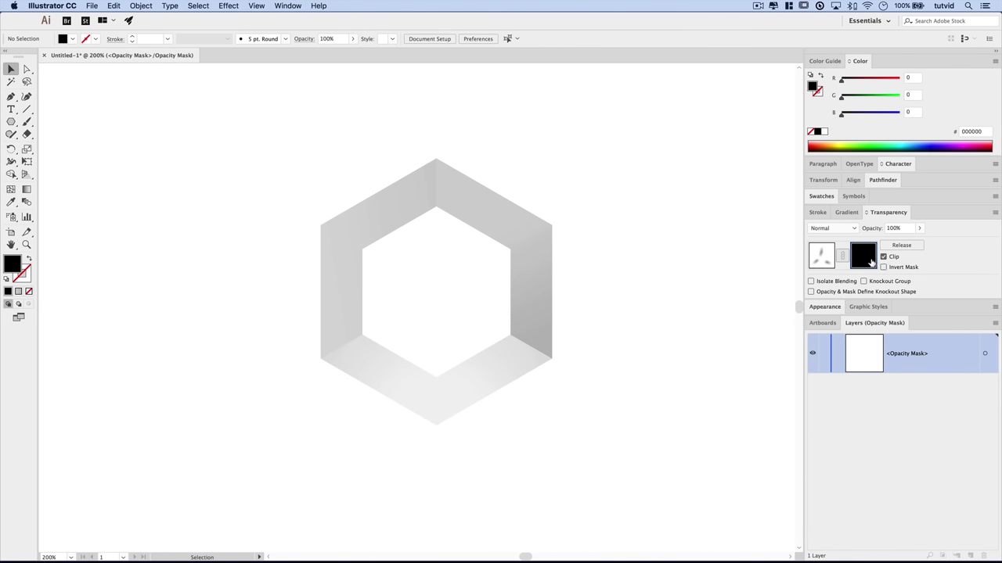
click(119, 5)
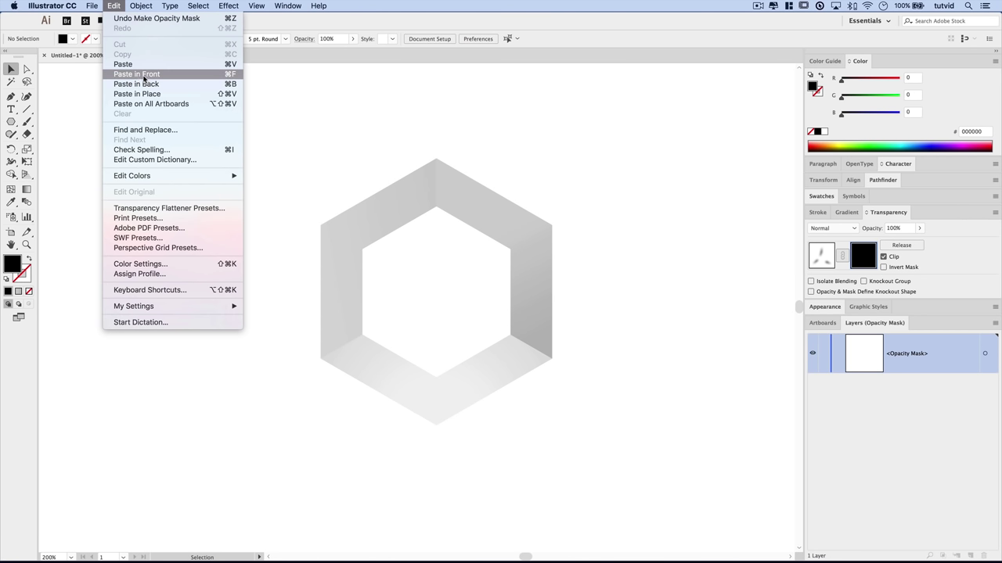
click(141, 74)
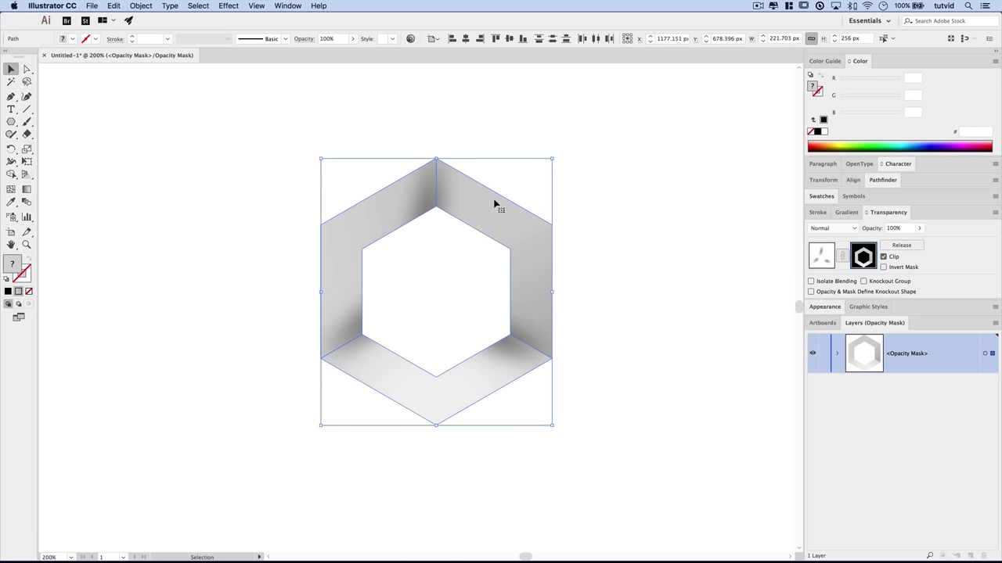
- Fill the mask's ring segments with white (#FFFFFF), leave mask editing and deselect the shadow group
click(7, 291)
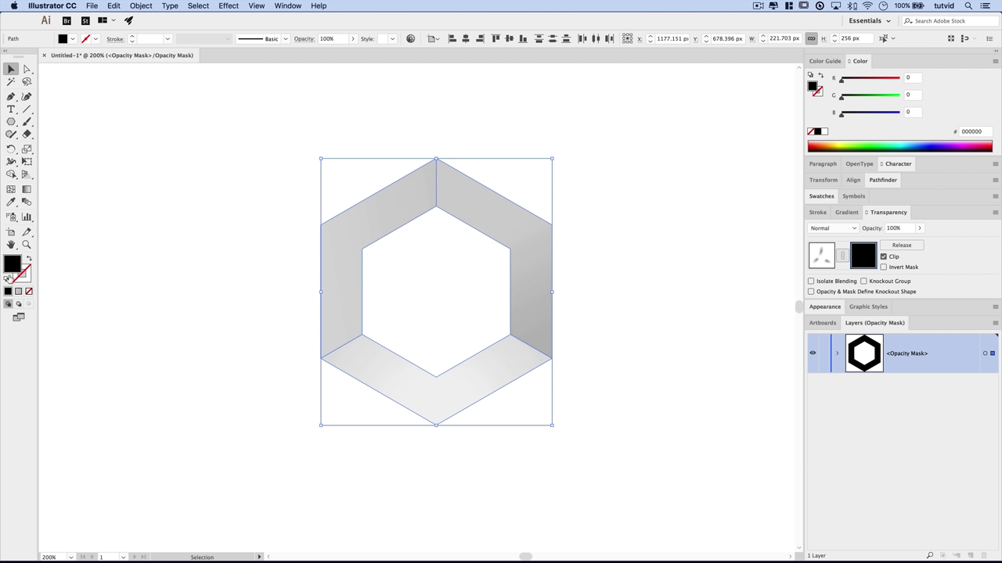
double_click(13, 264)
drag(357, 194, 276, 105)
click(529, 123)
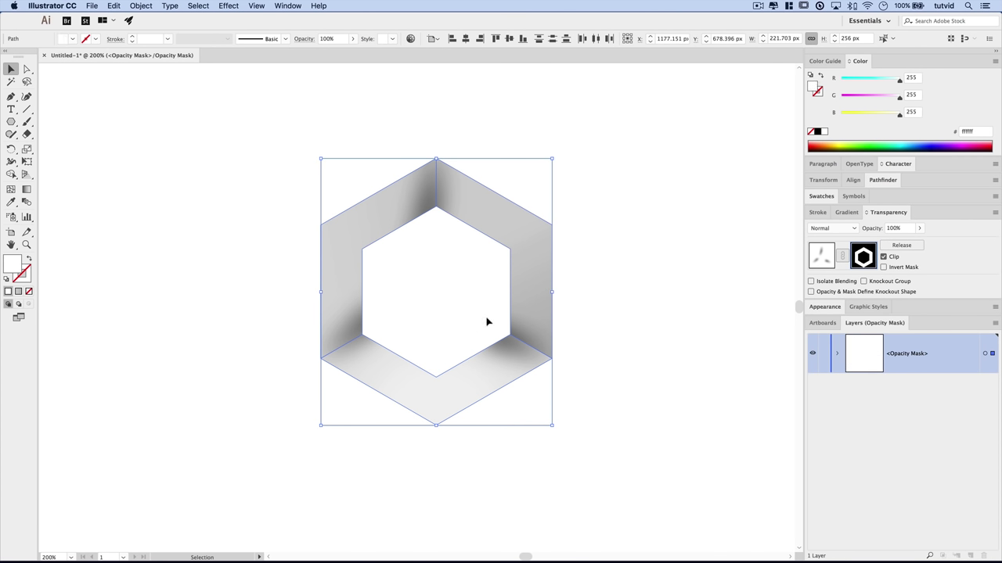
click(821, 256)
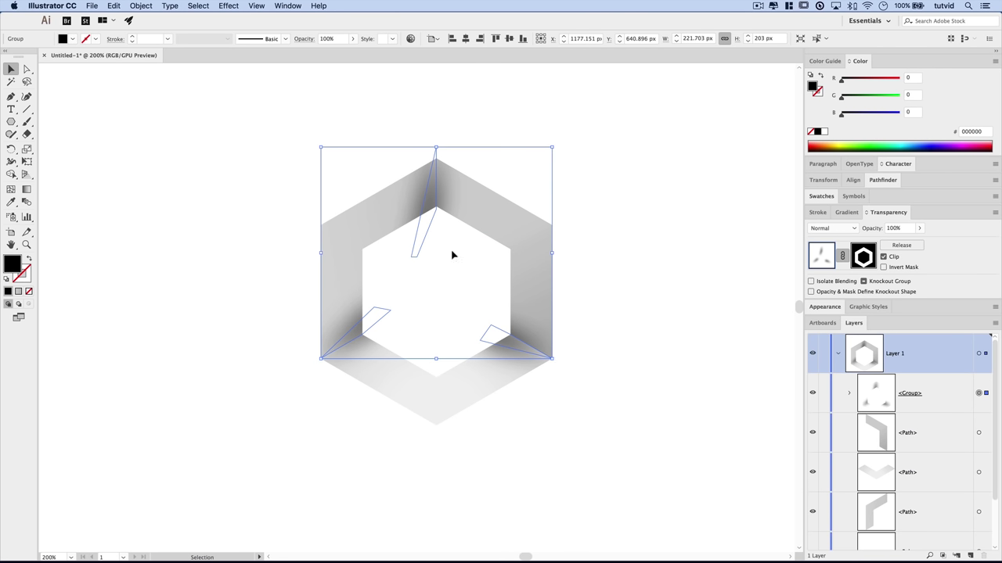
click(631, 311)
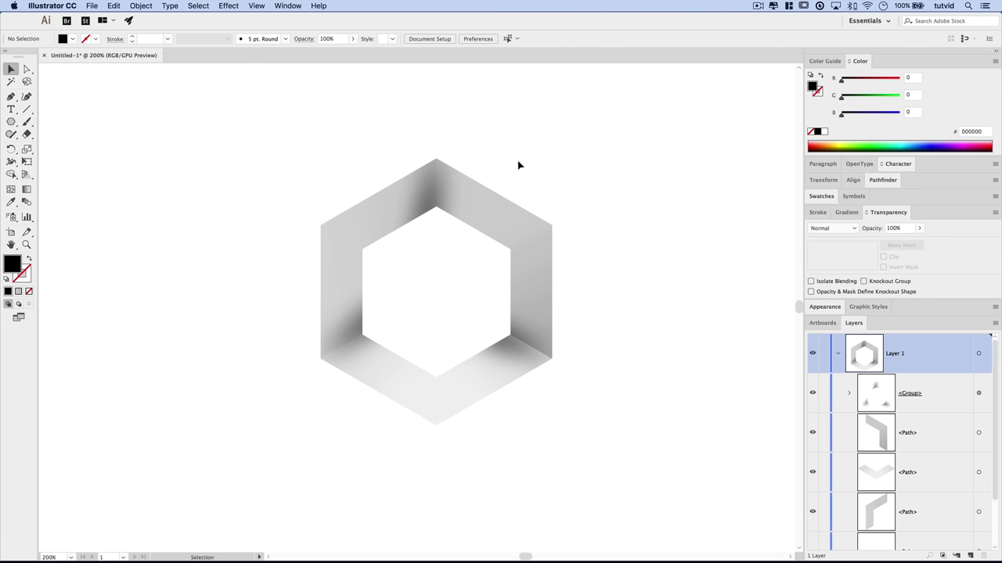
- Select the three ring segments together with the masked shadows and group them
drag(222, 112, 626, 460)
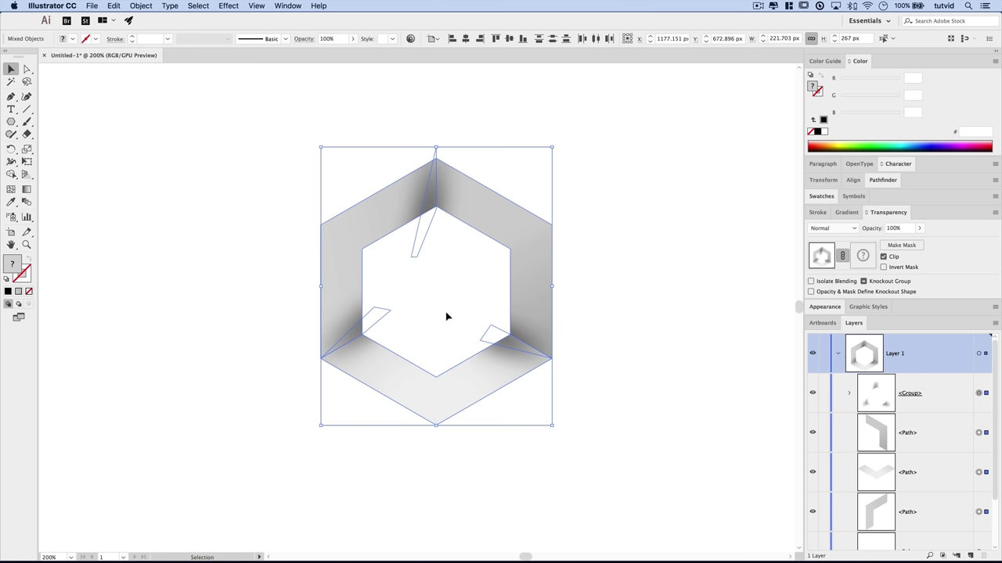
click(142, 5)
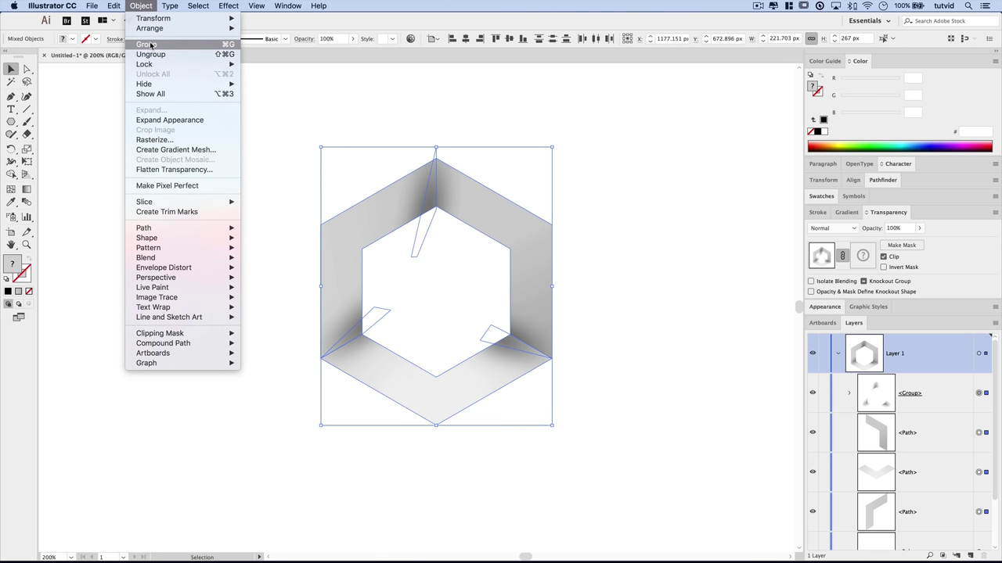
click(150, 45)
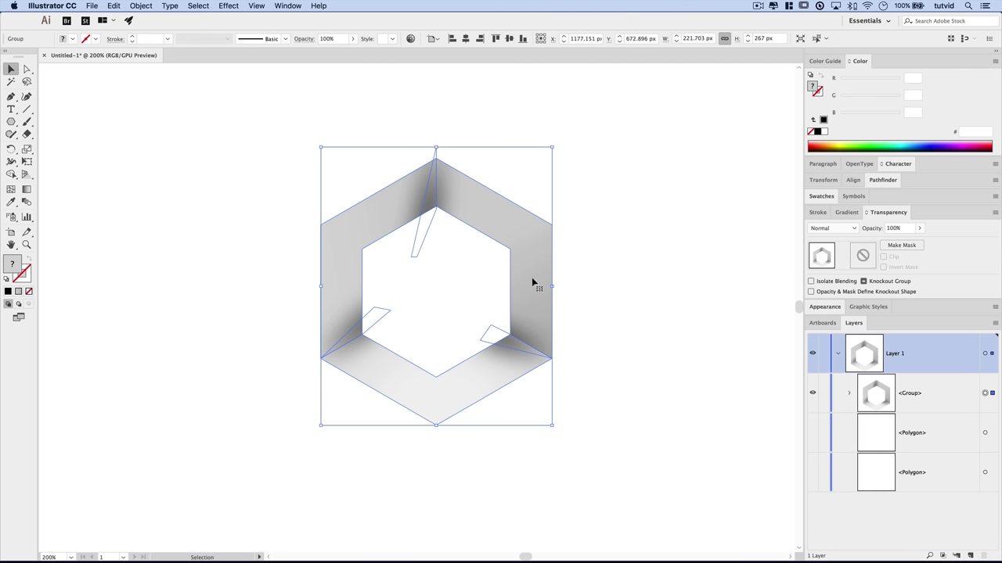
click(238, 5)
mouse_move(247, 4)
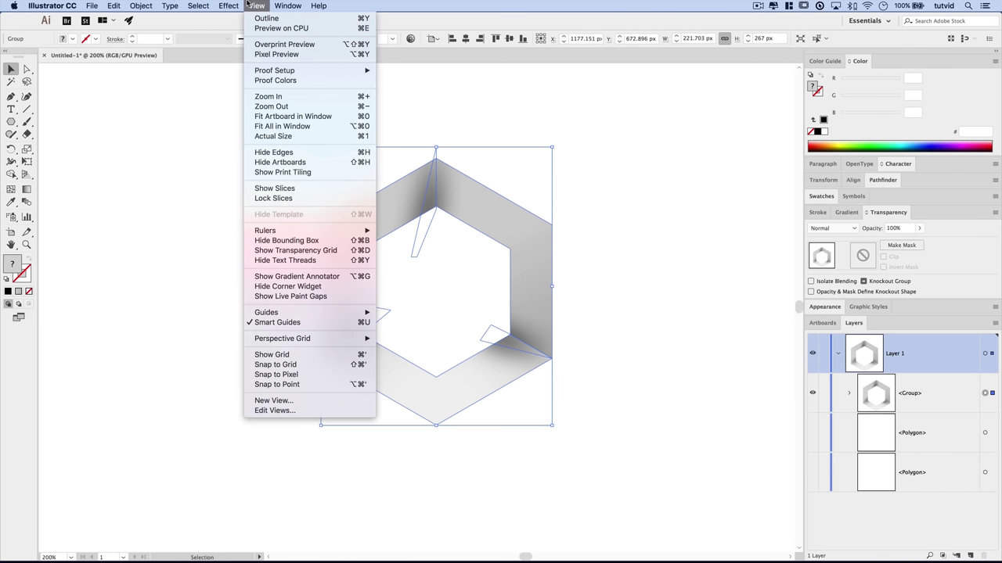
click(532, 223)
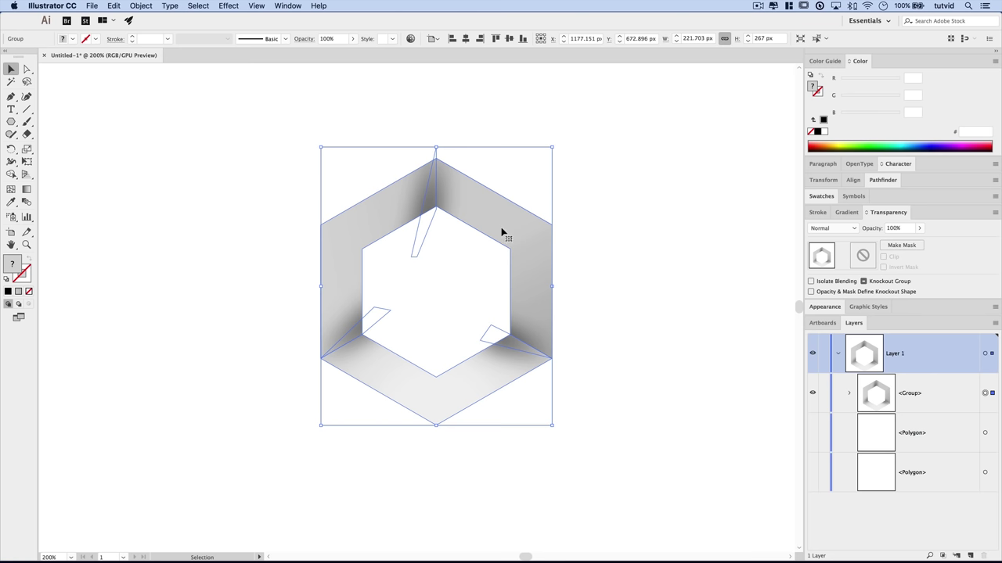
- Duplicate the ring group straight up by about 128 px so the copy's lower side corners meet the original's upper side corners
scroll(489, 228, up, 1)
scroll(489, 229, right, 1)
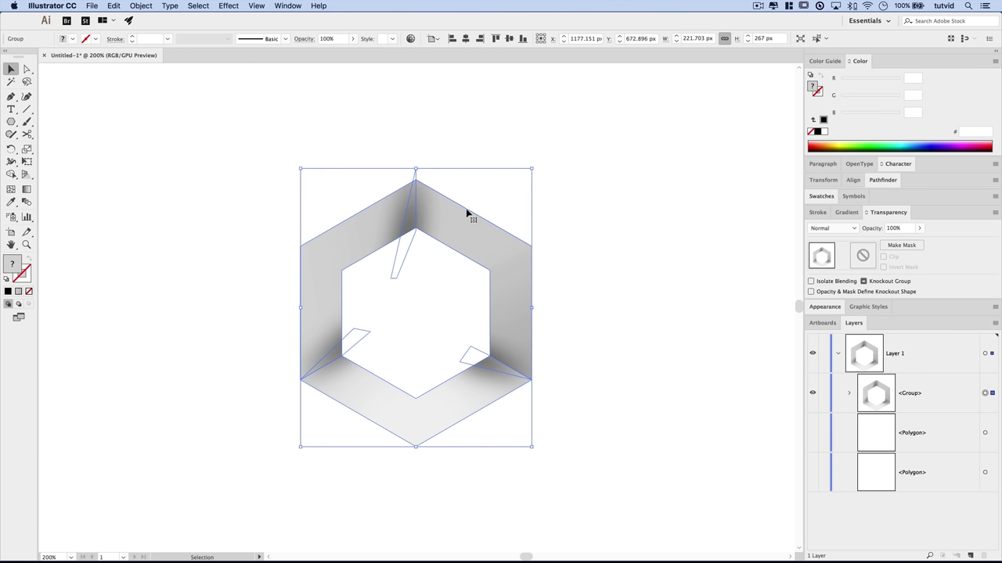
drag(462, 242, 464, 107)
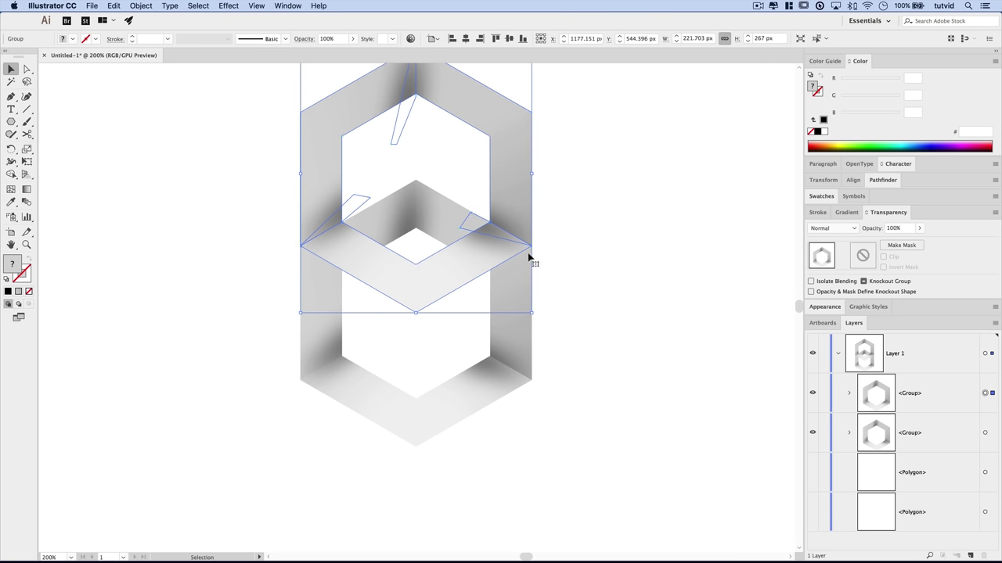
click(240, 291)
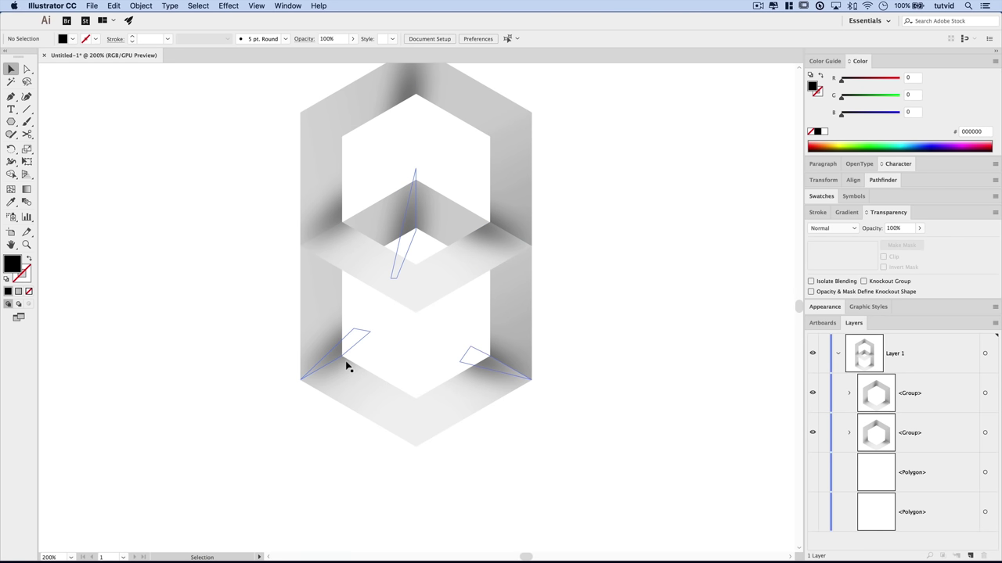
- Duplicate the ring to the lower left and lower right so all three copies meet at the original ring's centre
click(324, 172)
mouse_move(326, 121)
mouse_down()
mouse_move(315, 389)
mouse_move(230, 297)
mouse_move(217, 329)
mouse_move(220, 316)
mouse_up()
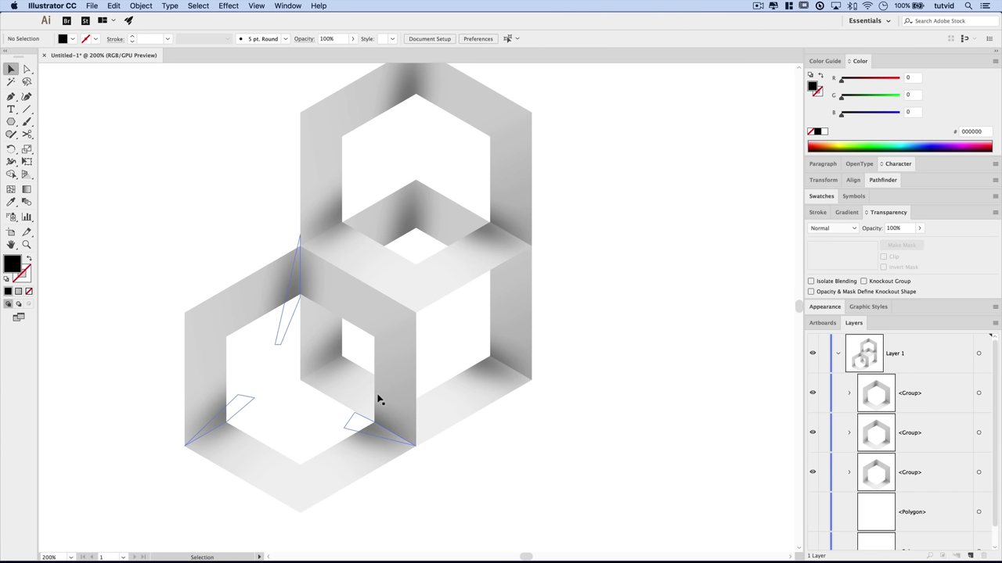
drag(372, 315, 603, 314)
click(601, 213)
- Select the three outer ring copies and ungroup them, leaving the original centre ring grouped
key(z)
drag(429, 321, 429, 321)
drag(385, 272, 425, 332)
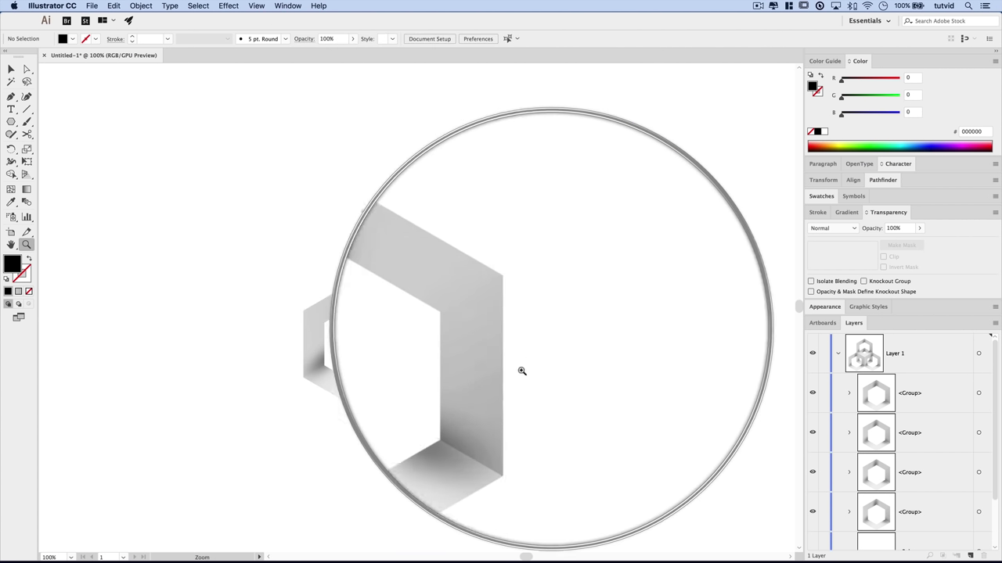
key(v)
click(431, 192)
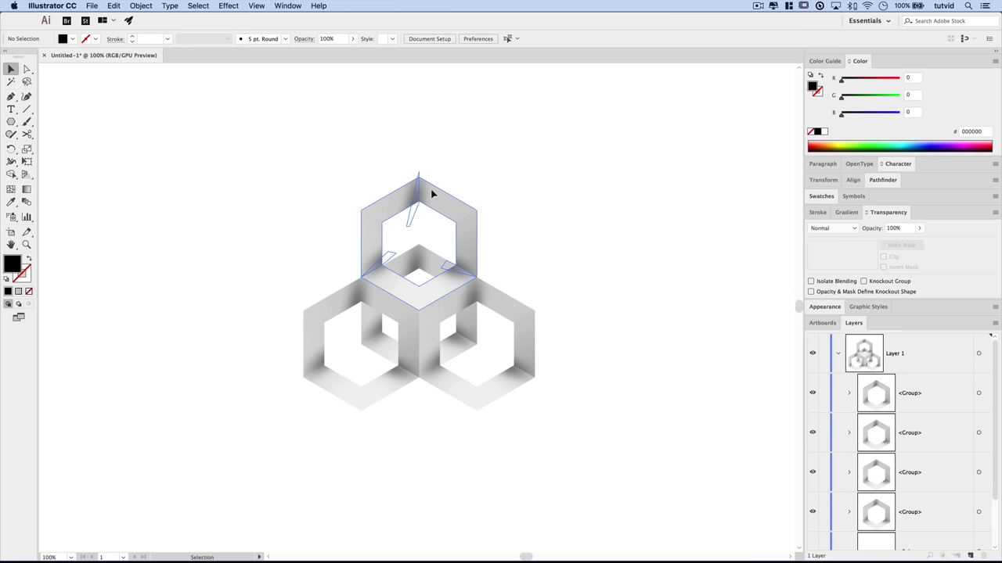
shift+click(343, 305)
shift+click(521, 316)
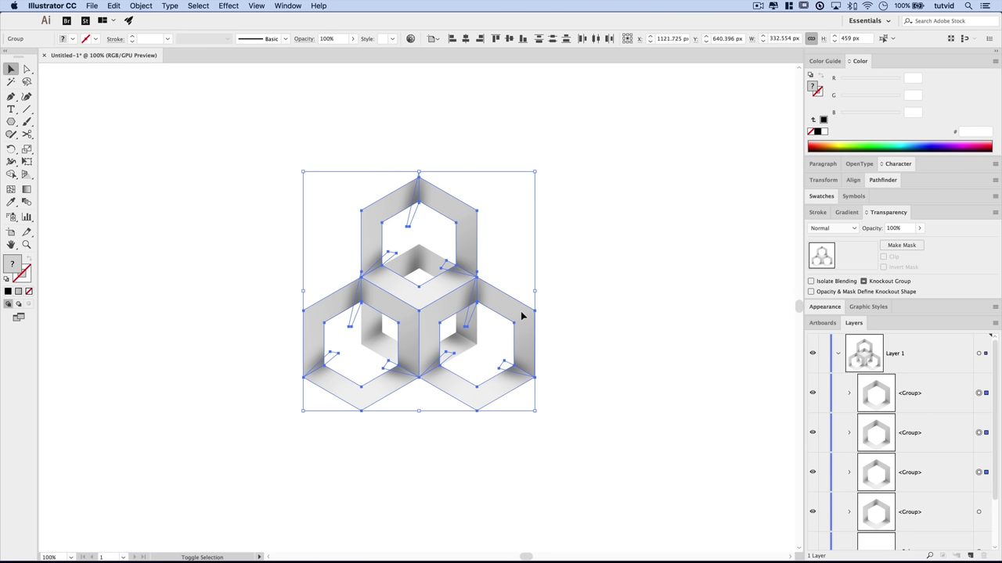
click(141, 5)
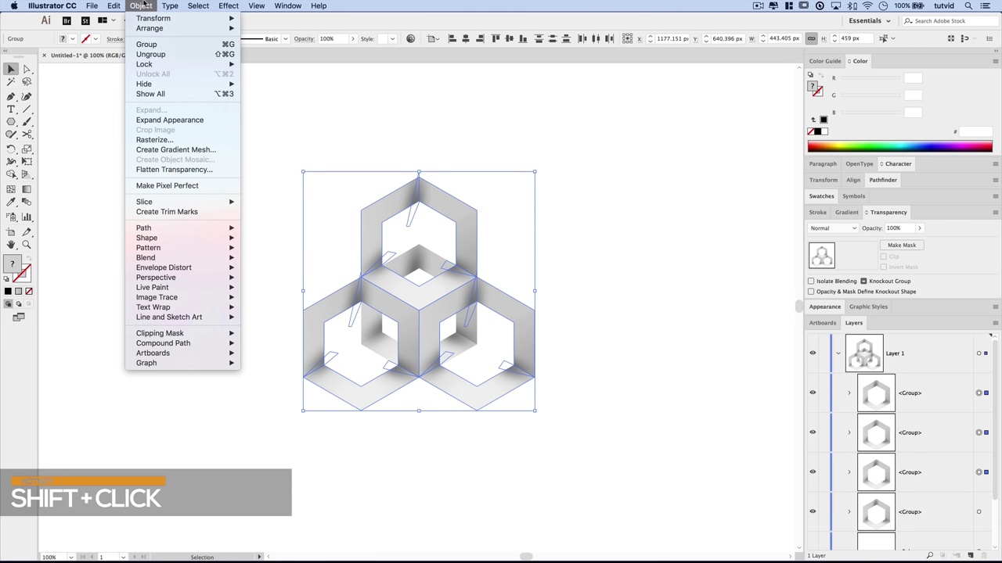
click(155, 55)
click(634, 148)
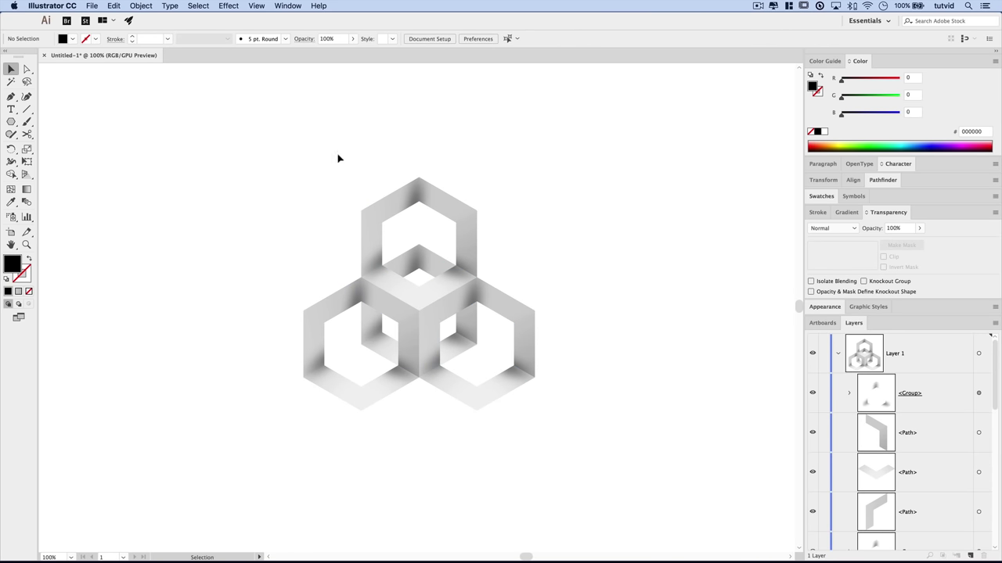
- Delete the masked shadow groups from the three outer ring copies
click(415, 208)
key(ctrl+[)
click(524, 239)
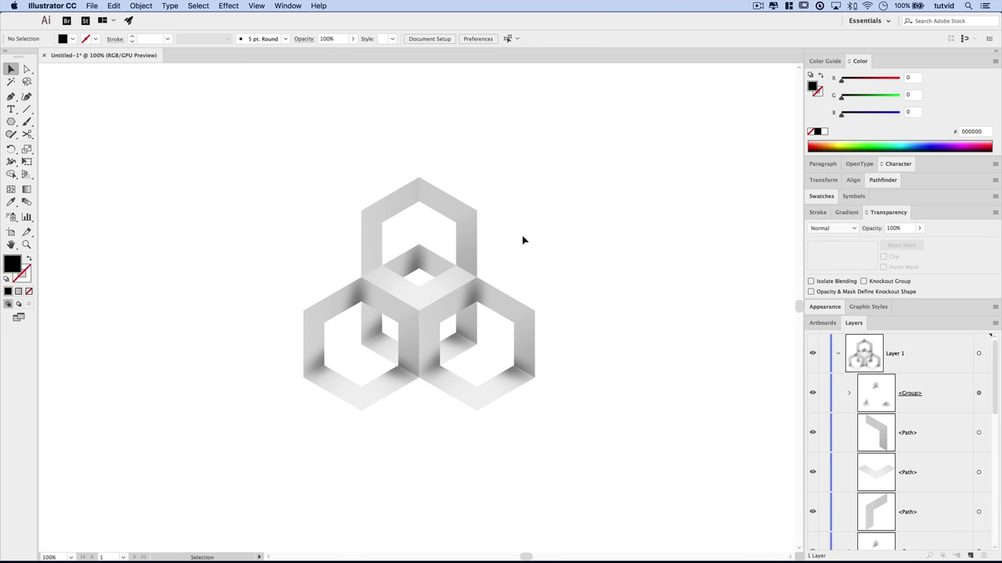
click(318, 368)
key(ctrl+[)
click(512, 488)
- Delete the two outer segments of each ring copy, keeping only the segment that overlaps the centre ring
click(505, 401)
key(Delete)
click(527, 313)
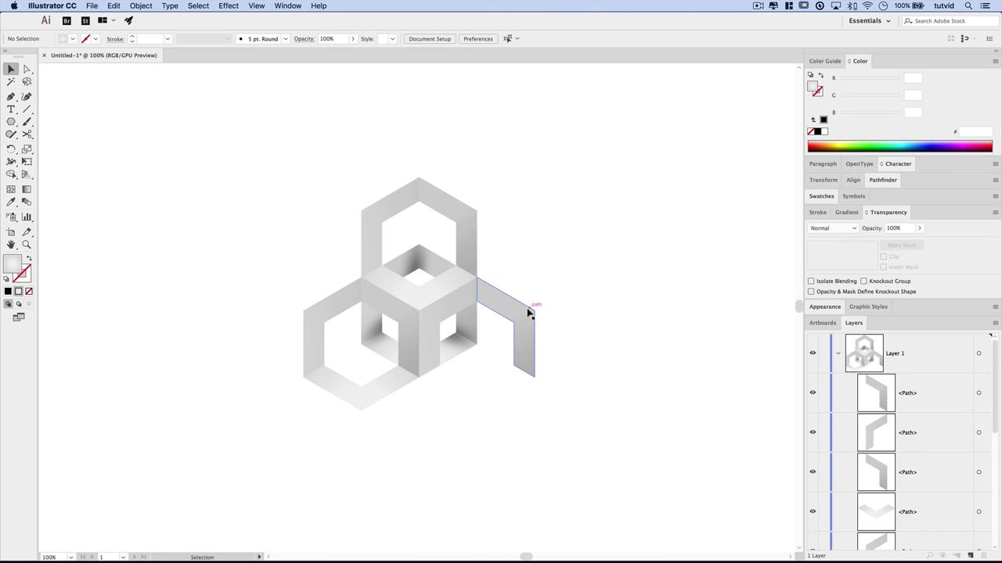
key(Delete)
click(458, 222)
key(Delete)
click(408, 208)
key(Delete)
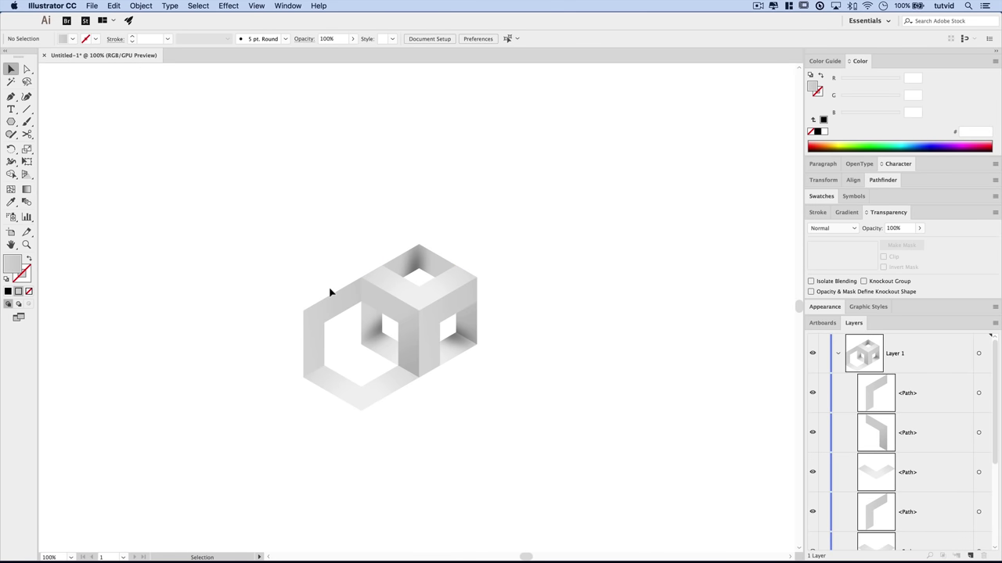
click(325, 357)
key(Delete)
click(342, 387)
key(Delete)
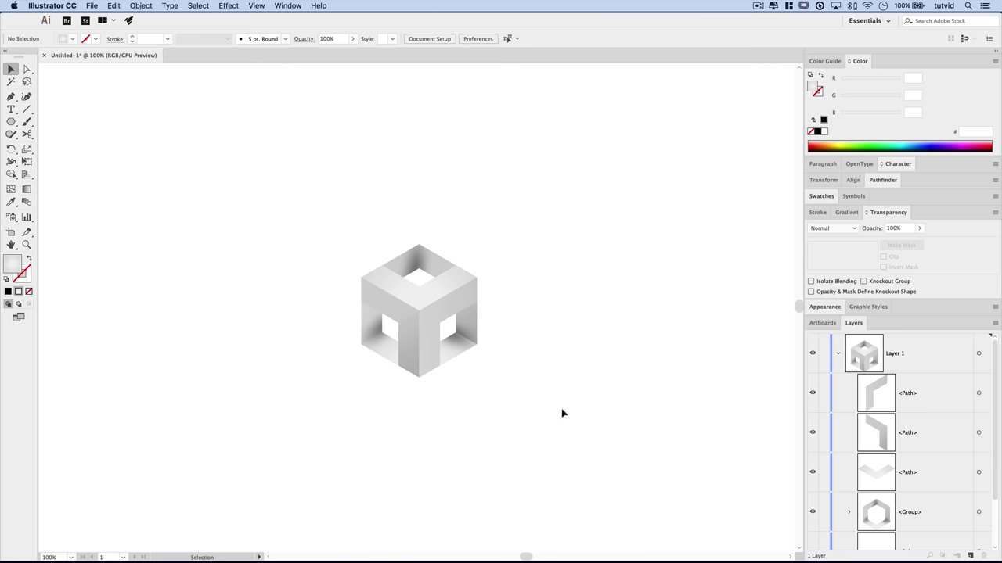
- Select the three remaining front segments of the cube and group them
click(407, 314)
shift+click(423, 284)
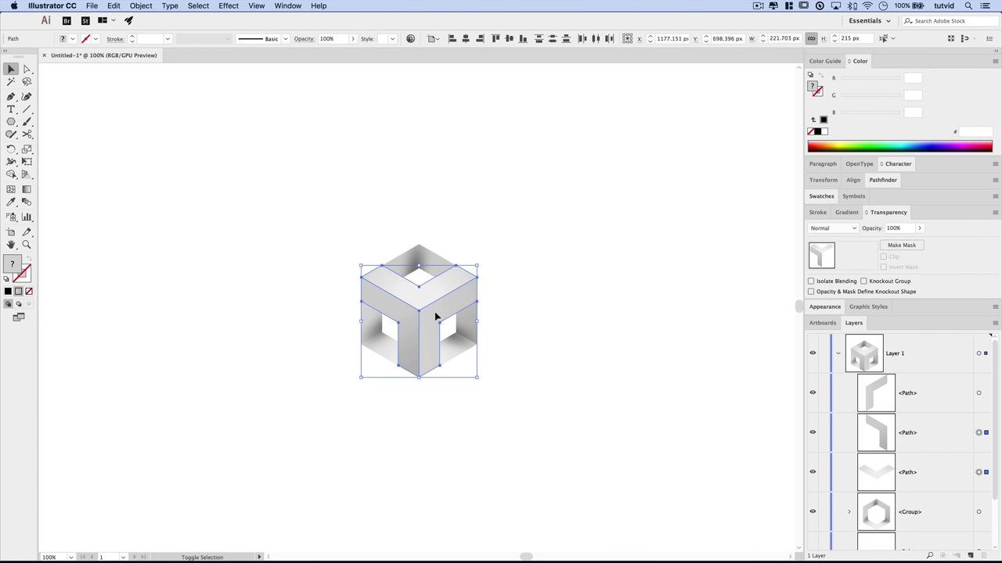
shift+click(436, 318)
click(141, 7)
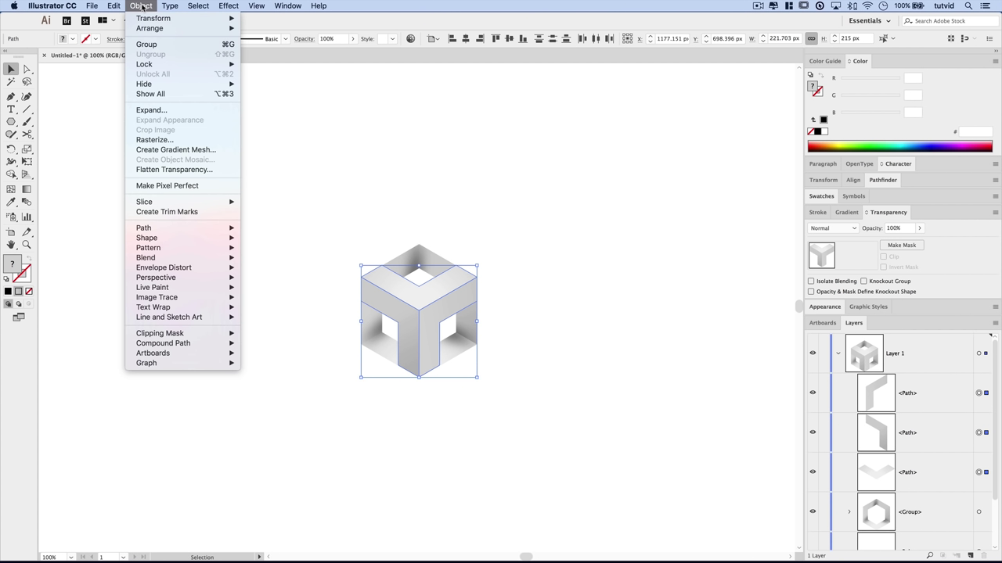
click(155, 45)
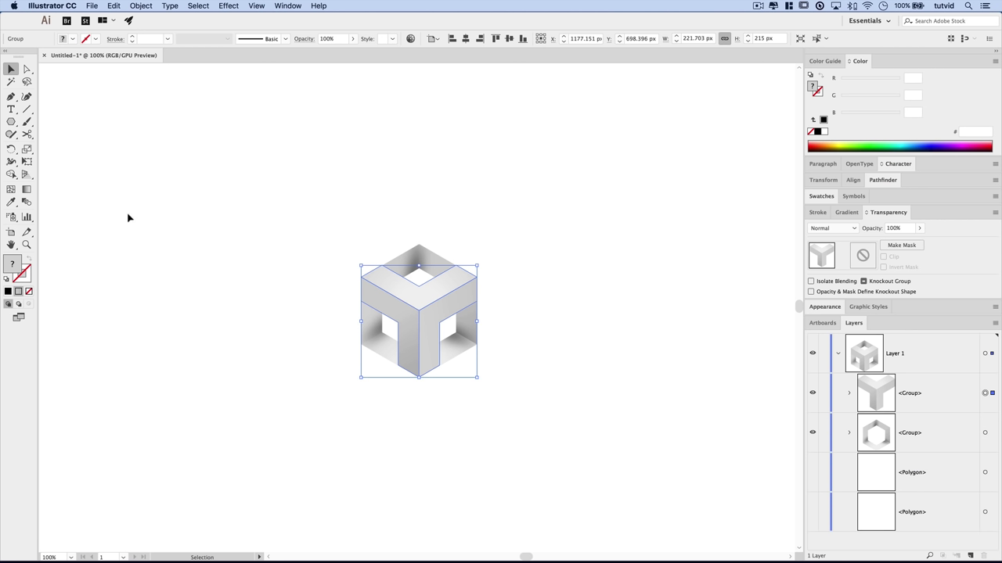
- Create a six-sided polygon with a 100 px radius above the cube
drag(11, 124, 134, 161)
click(383, 212)
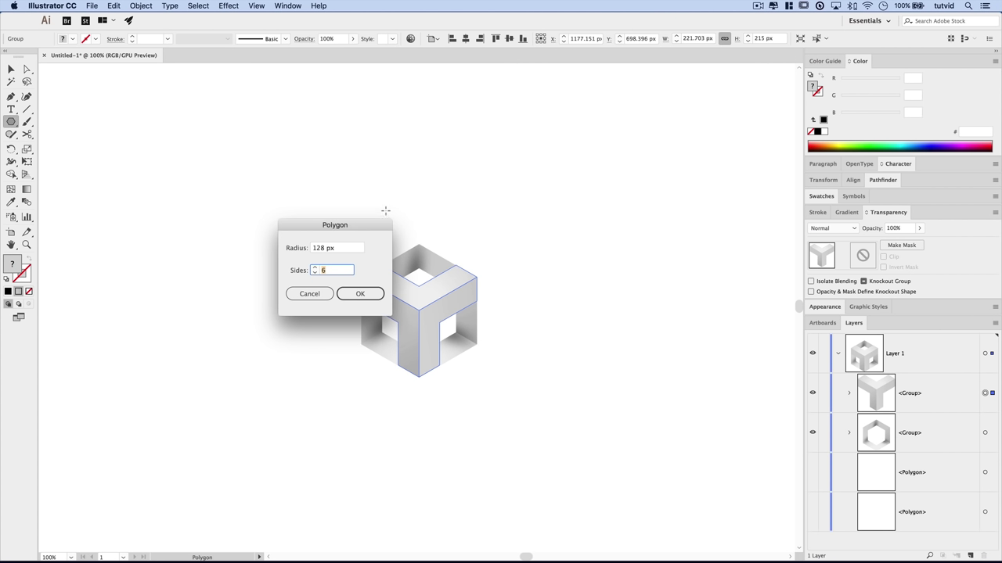
click(320, 248)
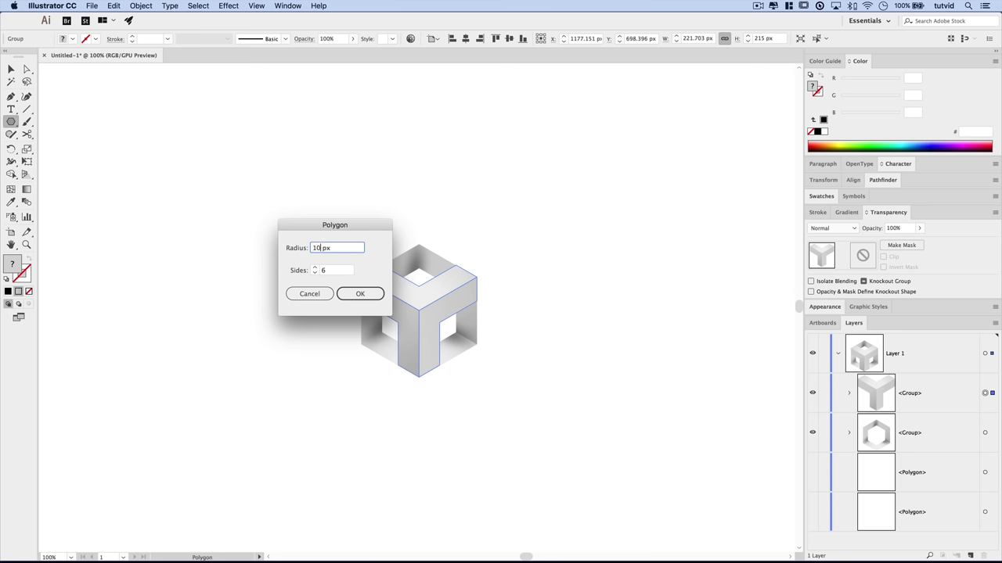
text(100)
click(358, 294)
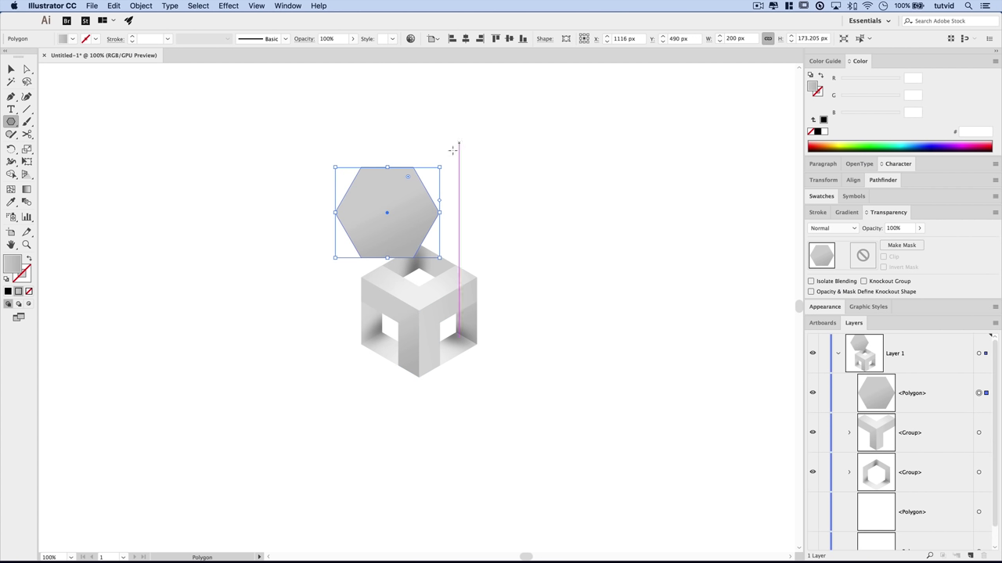
- Rotate the new hexagon so it stands on a point, and centre it on the cube's front corner
key(v)
drag(469, 214, 438, 280)
drag(407, 202, 440, 293)
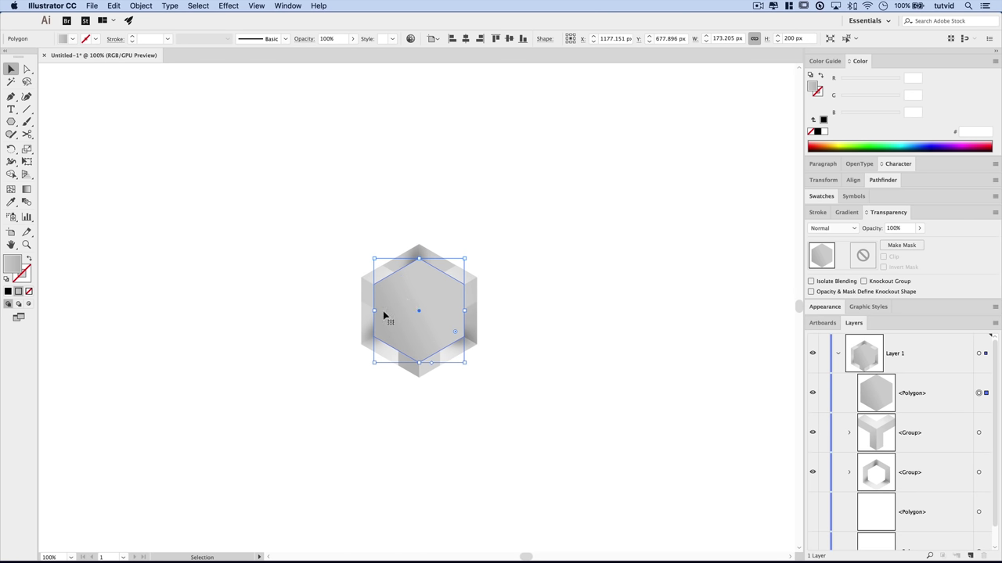
- Replace the hexagon's gradient with a solid white fill, ffffff
key(super+equal)
key(super+equal)
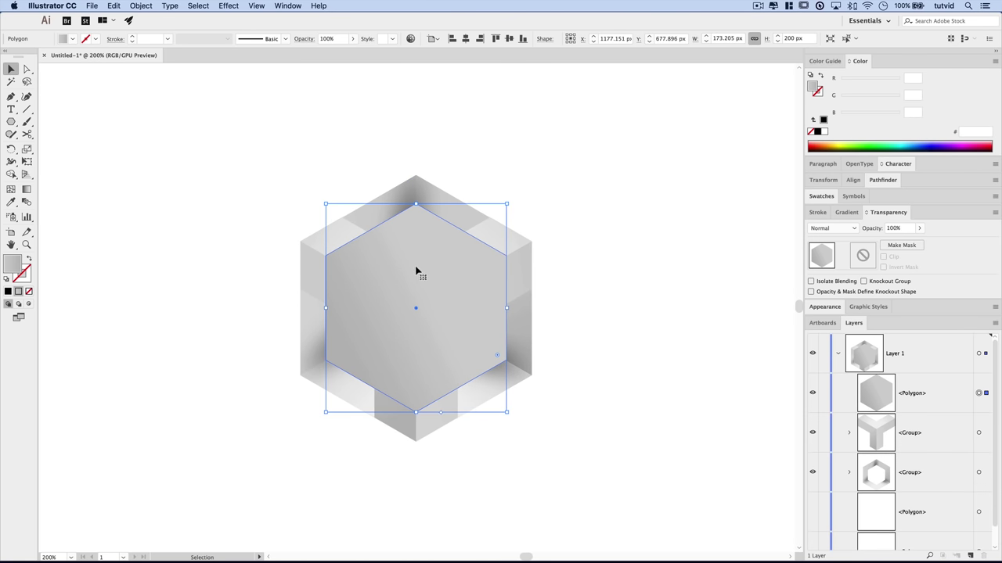
click(7, 291)
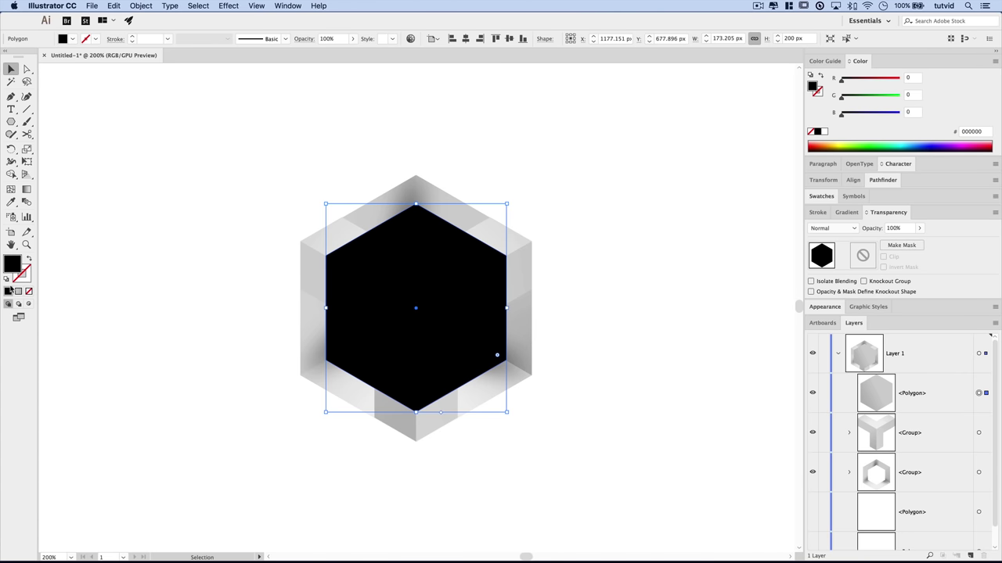
double_click(11, 264)
text(ffffff)
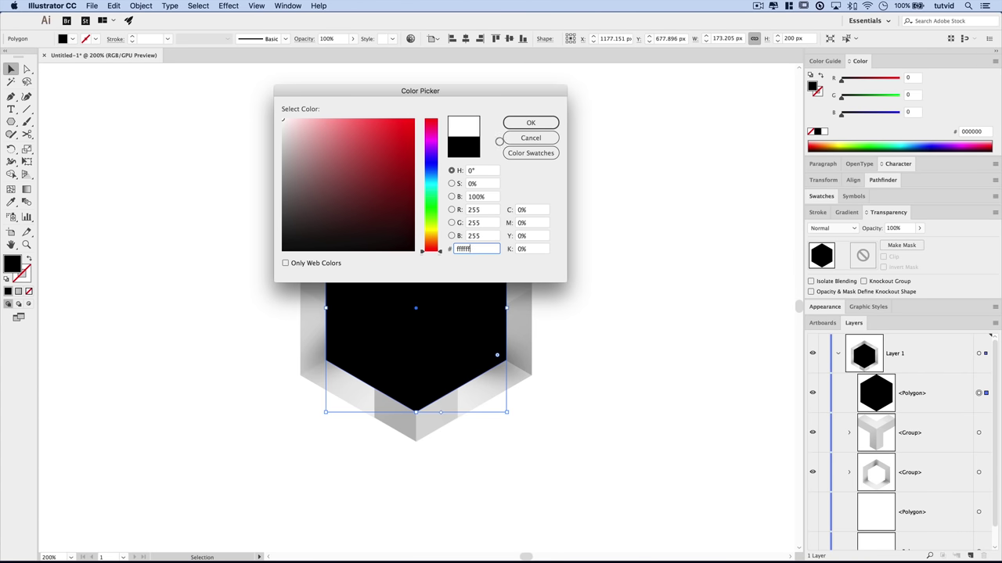
click(532, 123)
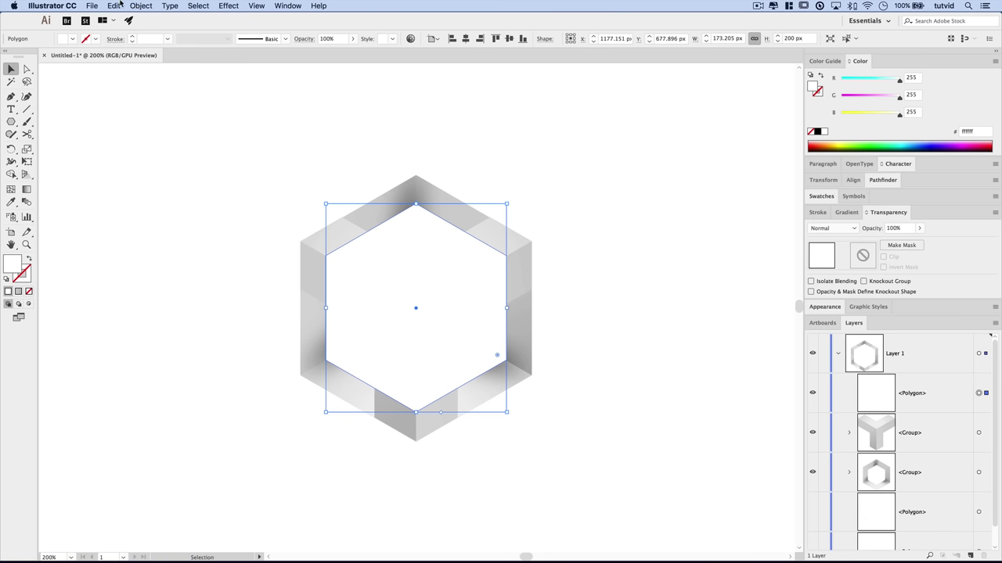
- Cut the white hexagon and paste it in place into a new opacity mask on the Y-shaped front group, then exit mask editing
click(118, 6)
click(145, 47)
click(357, 291)
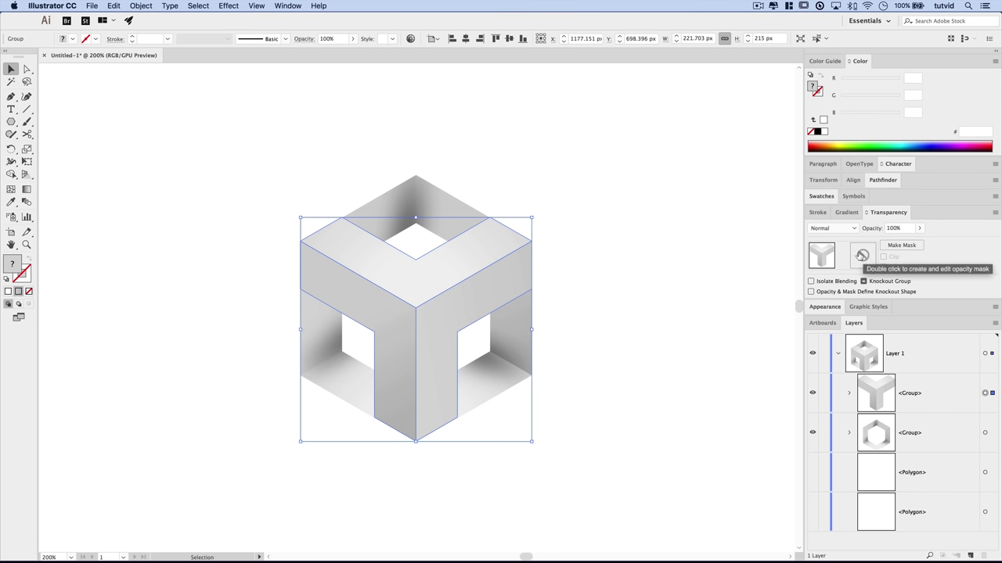
double_click(862, 256)
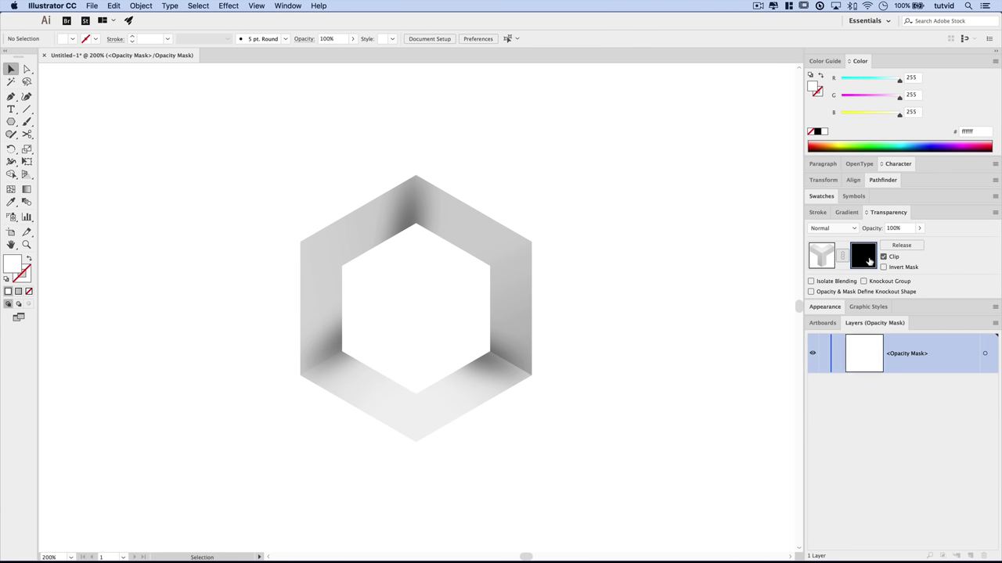
click(142, 6)
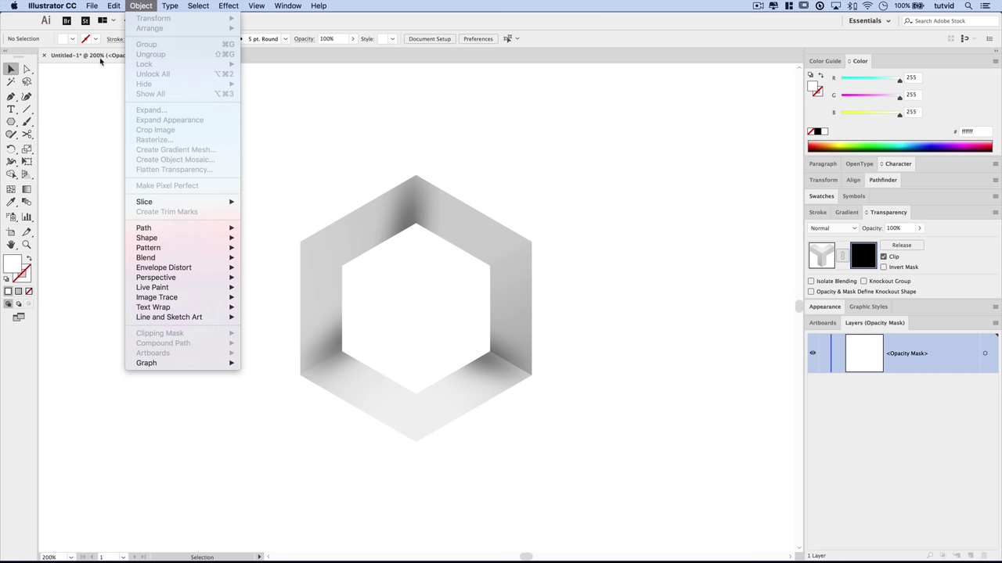
click(138, 74)
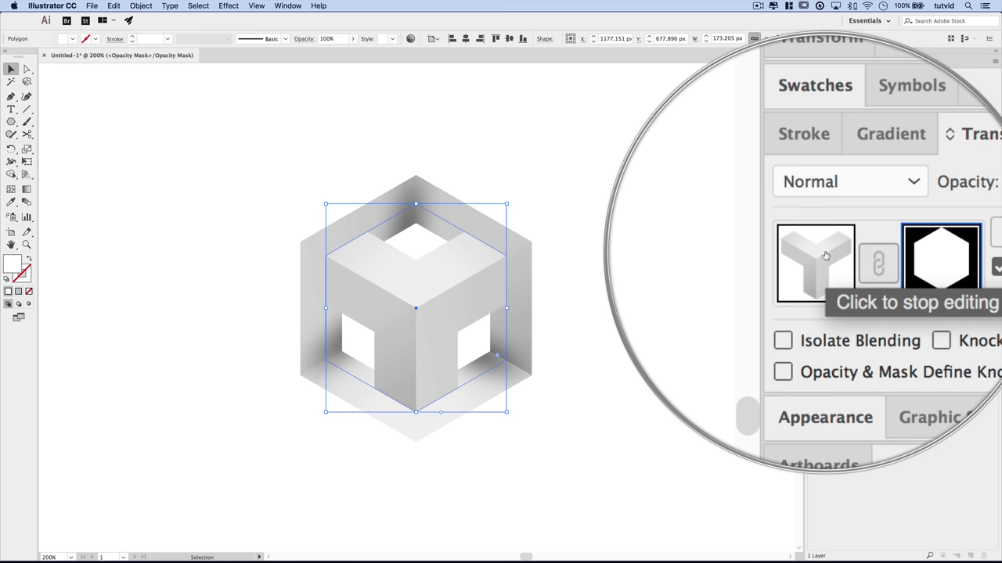
click(821, 255)
- Move the masked front group below the ring group in the stacking order and deselect it
click(934, 404)
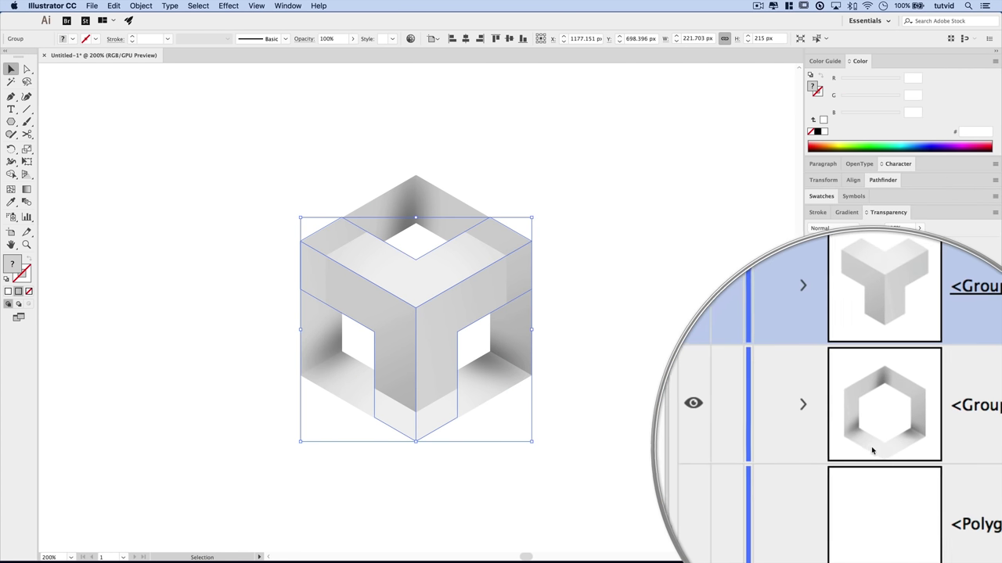
drag(927, 374, 904, 437)
click(690, 299)
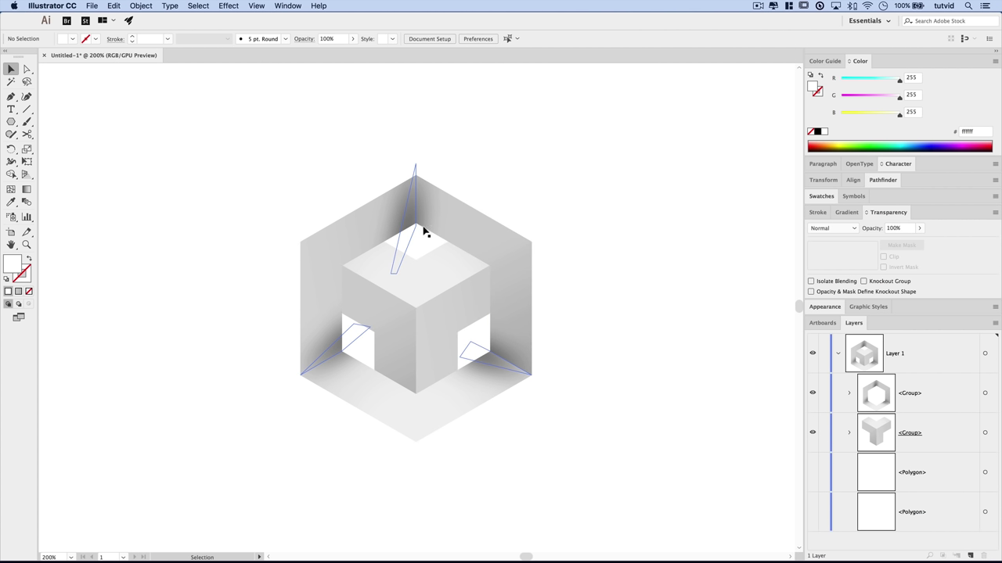
- Start an Outer Glow effect on the masked front group with the blend mode set to Normal
click(420, 311)
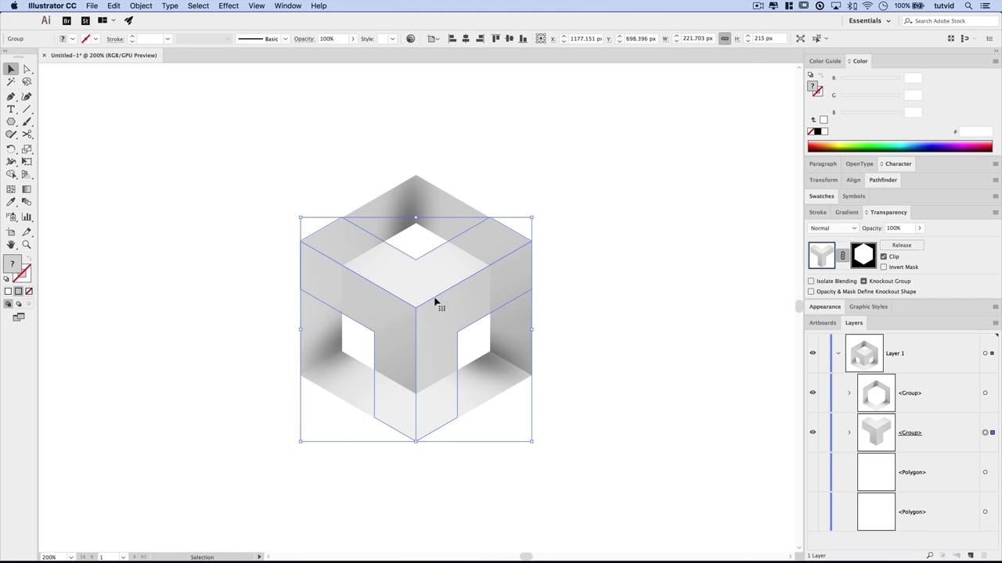
click(229, 6)
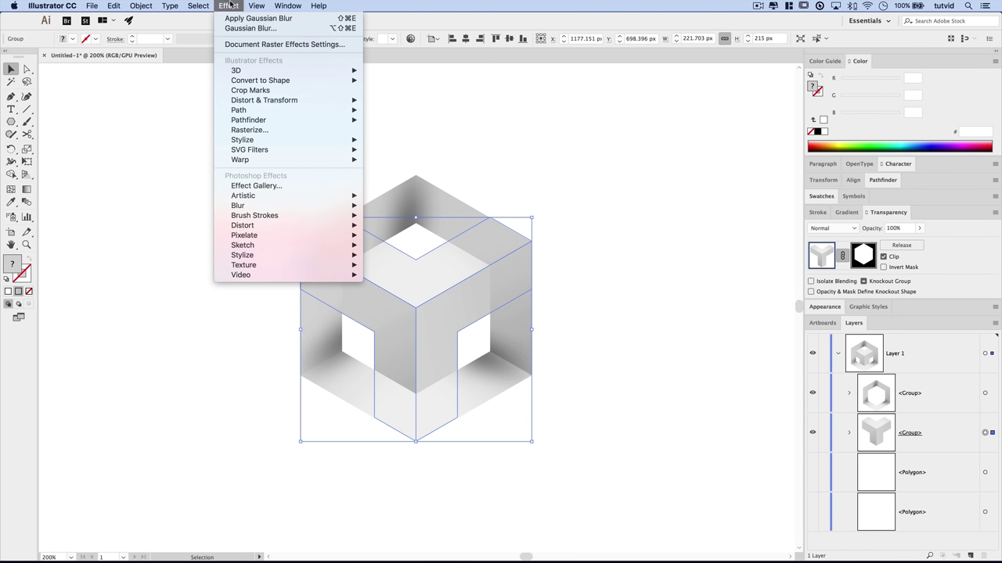
mouse_move(286, 140)
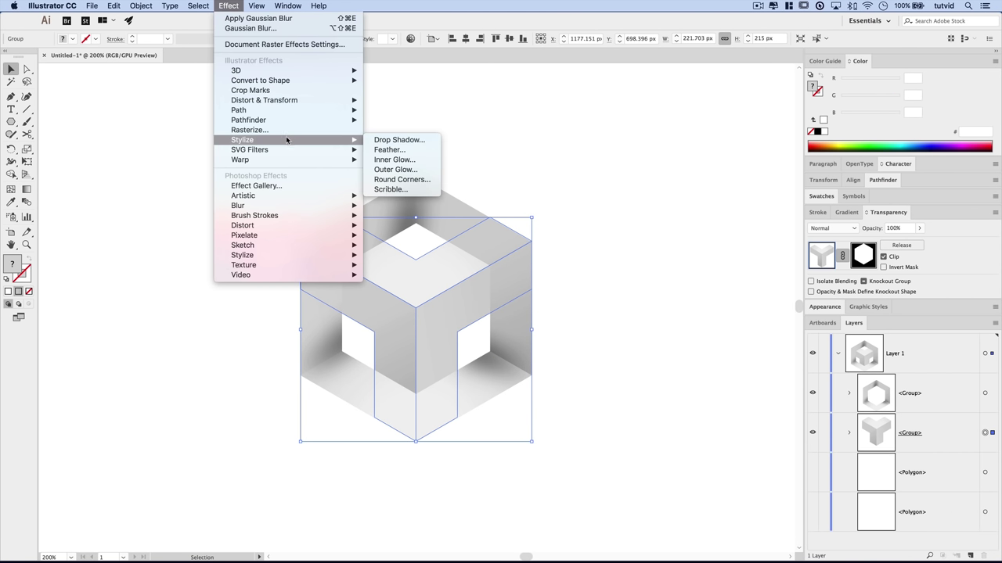
click(412, 169)
drag(647, 300, 620, 240)
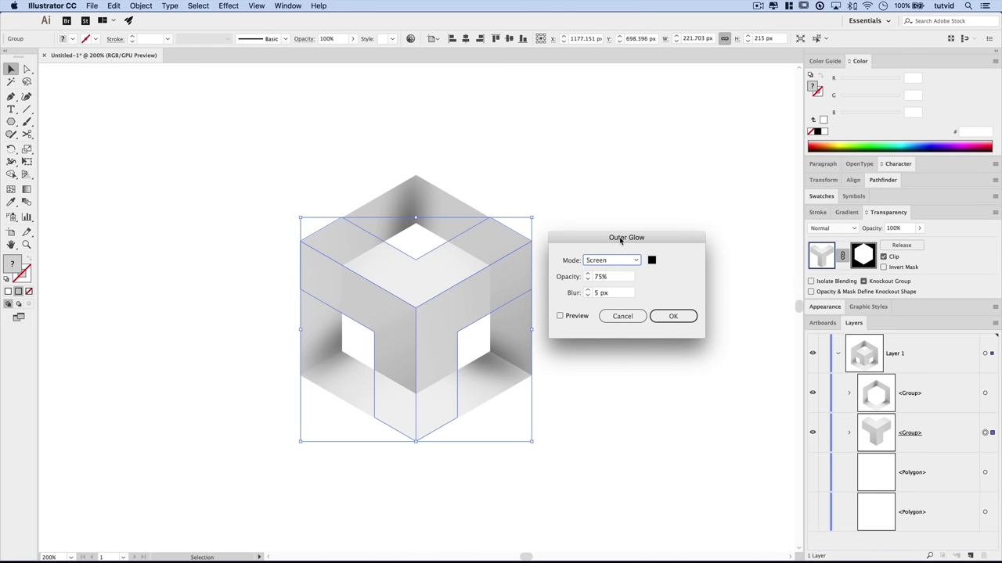
click(620, 259)
click(602, 208)
key(Tab)
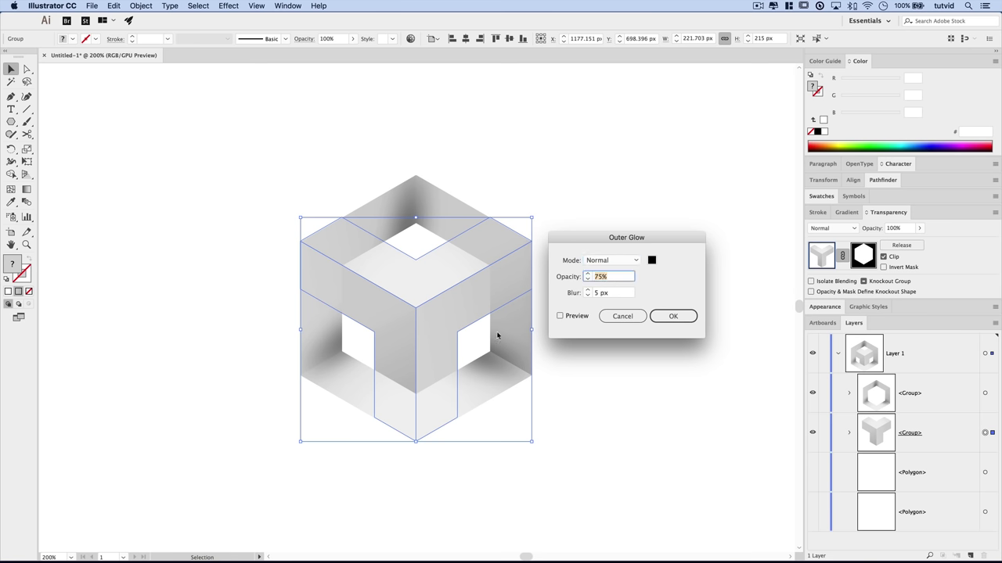
- Apply the glow with 90% opacity and 5 px blur, and check it with the ring group temporarily hidden
key(Tab)
mouse_move(485, 540)
text(90)
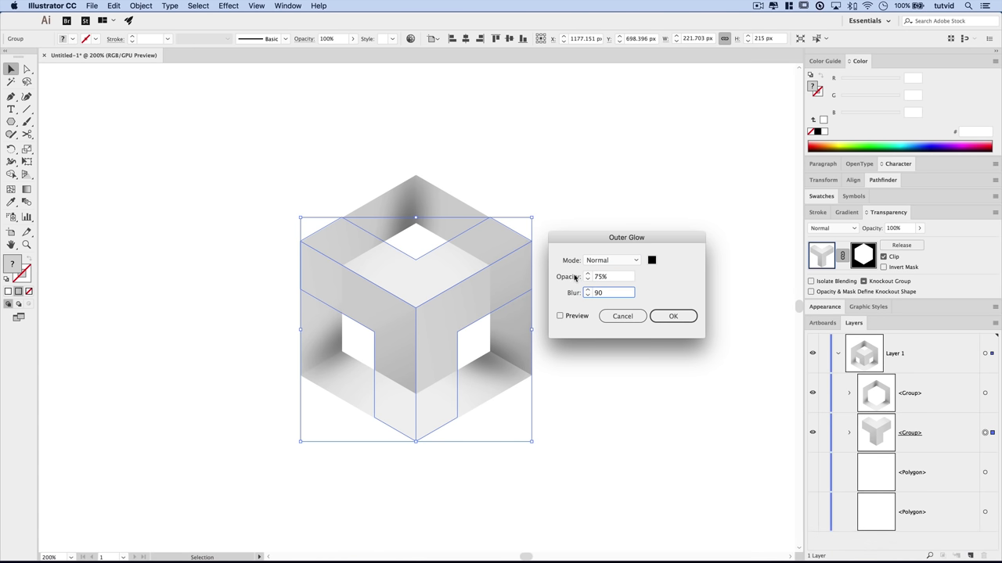
click(598, 278)
text(90)
key(Tab)
text(5)
click(560, 315)
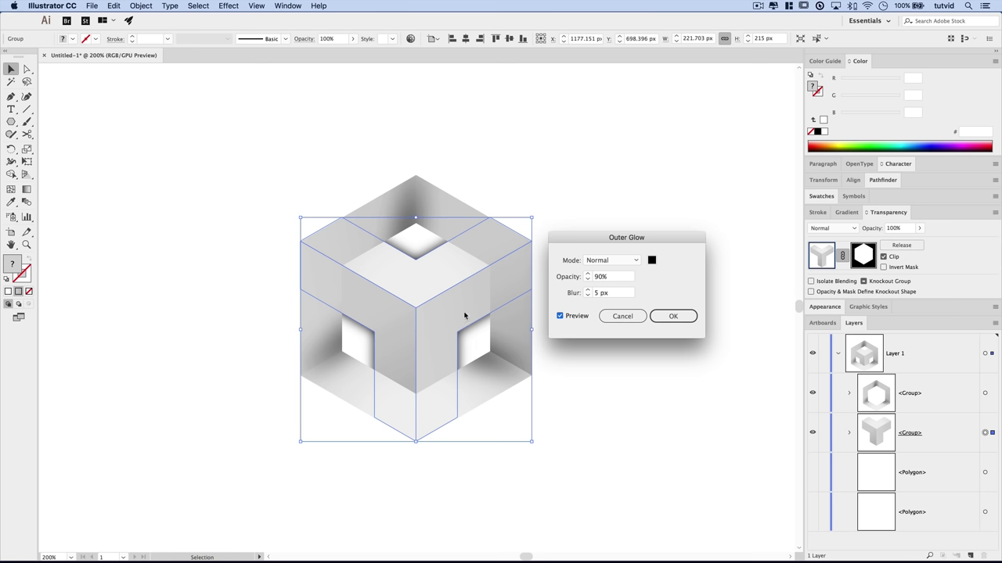
click(682, 317)
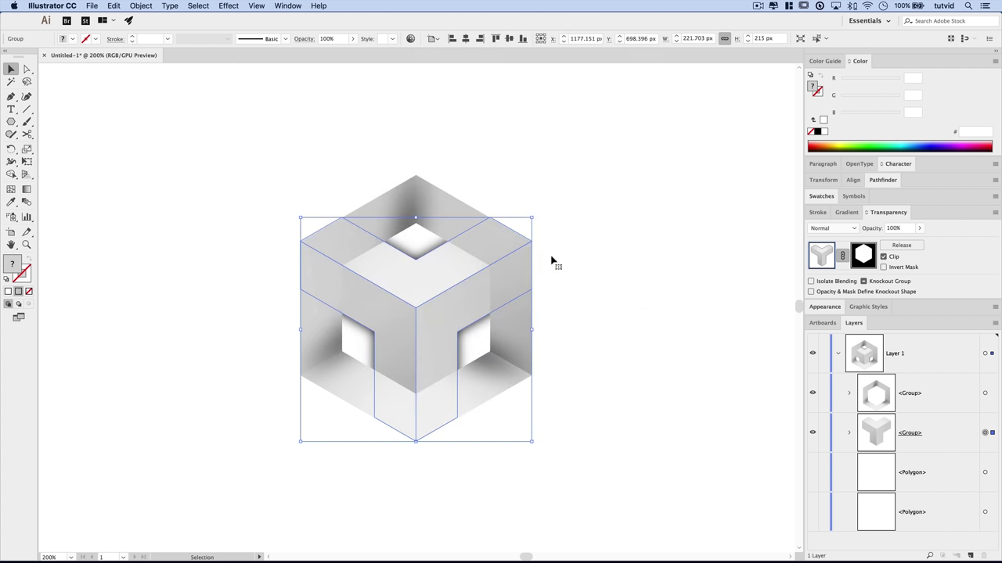
click(811, 393)
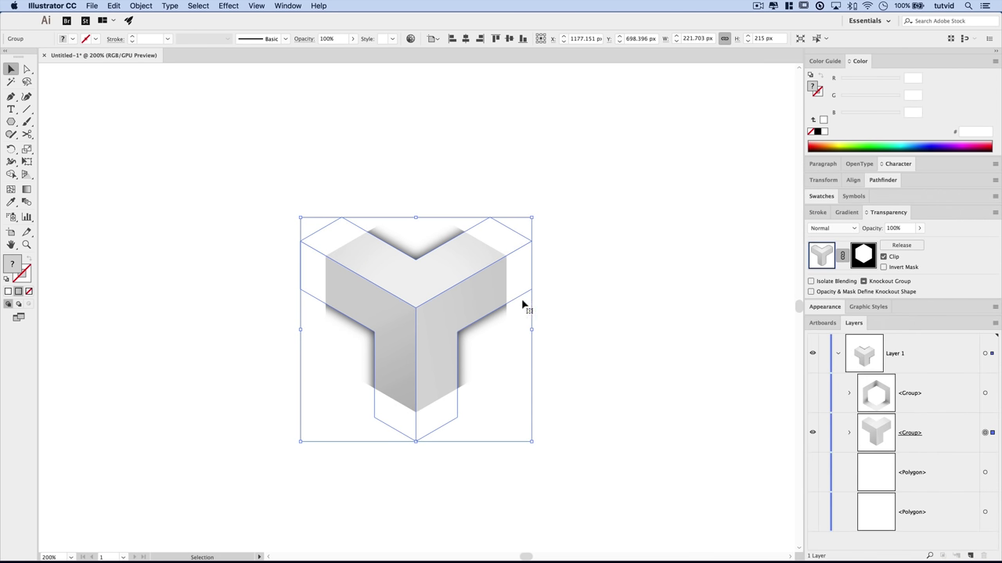
click(812, 393)
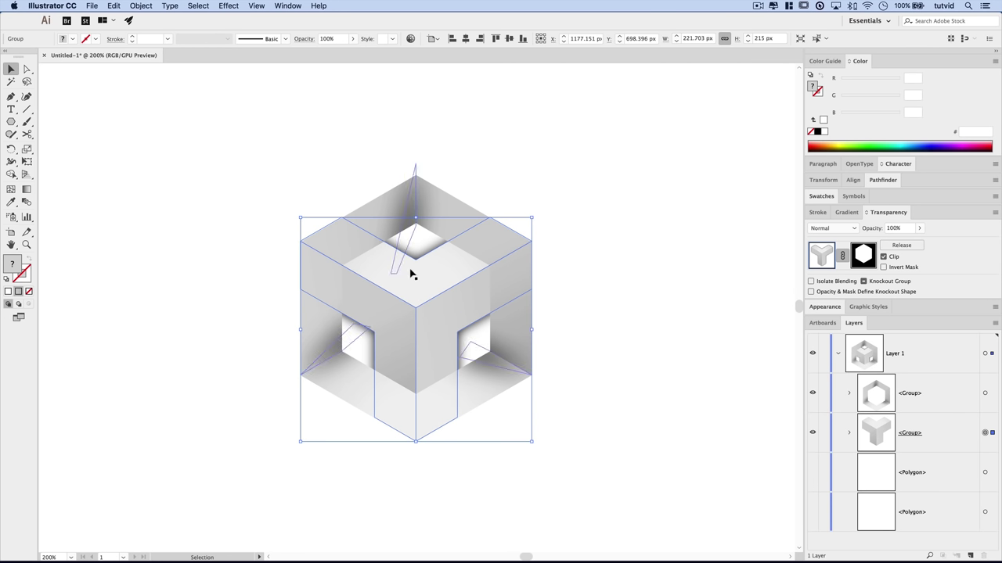
- Apply a second Outer Glow to the front group in Normal mode with 90% opacity and 5 px blur
click(229, 6)
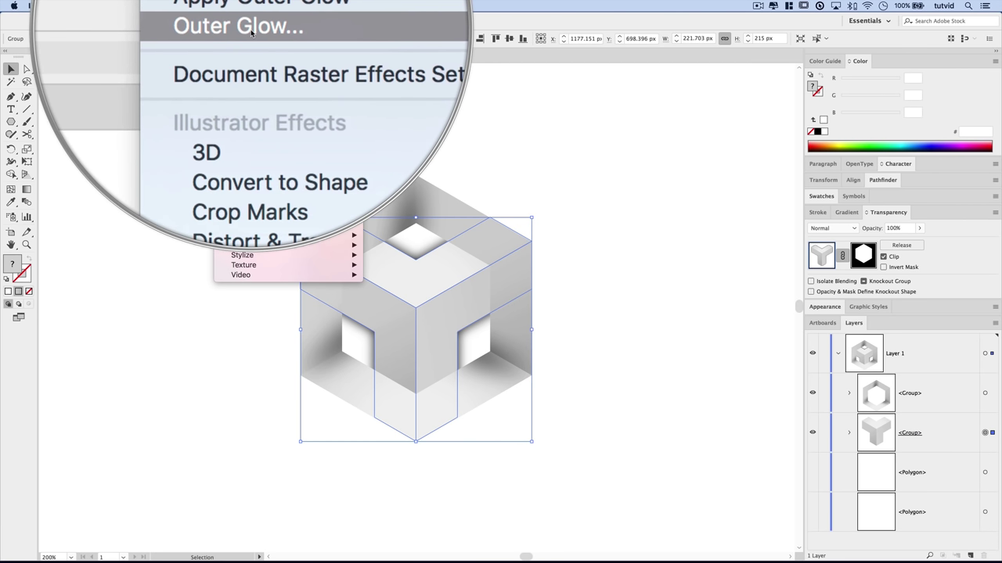
click(249, 29)
drag(516, 259, 656, 195)
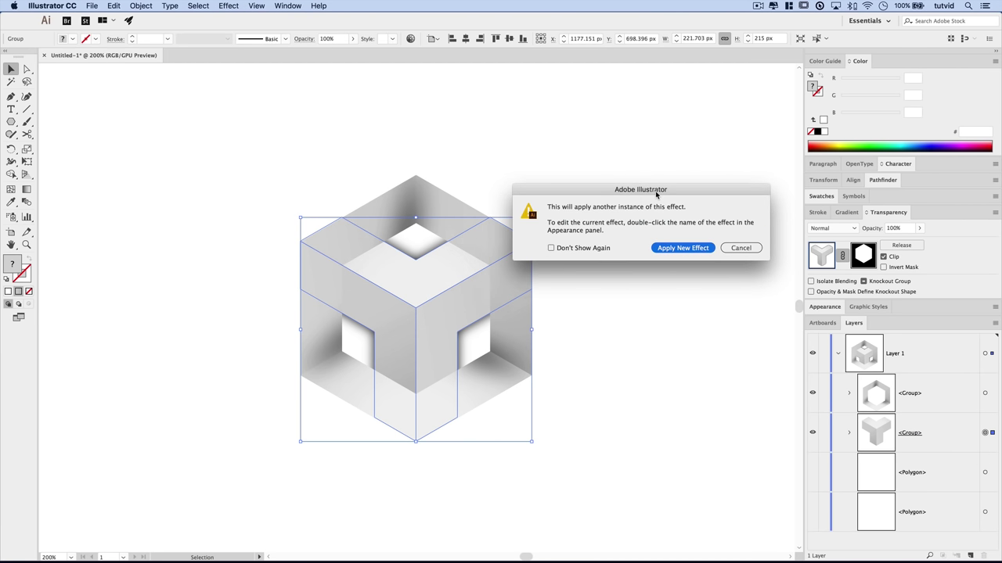
click(682, 248)
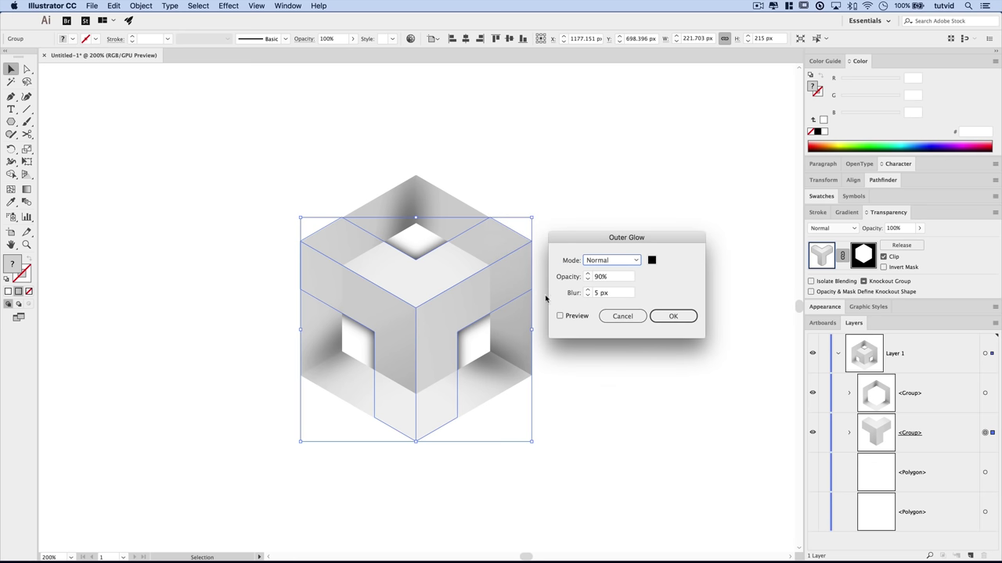
click(573, 317)
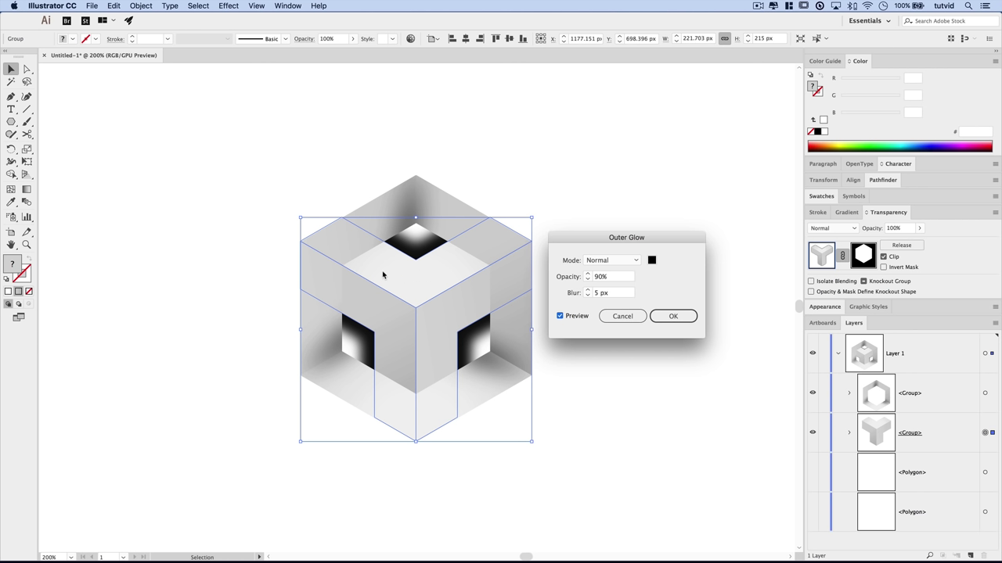
click(683, 323)
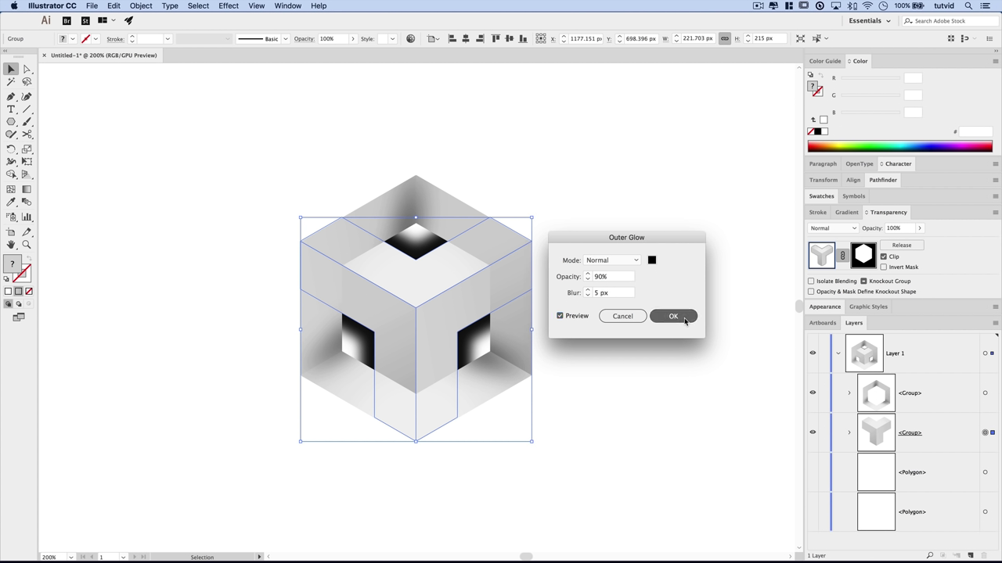
click(686, 317)
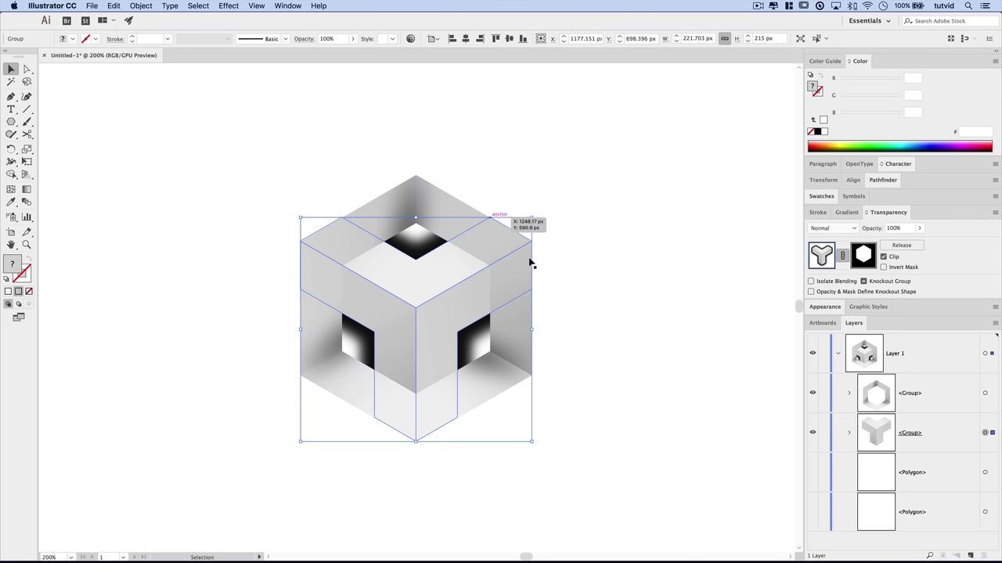
click(568, 284)
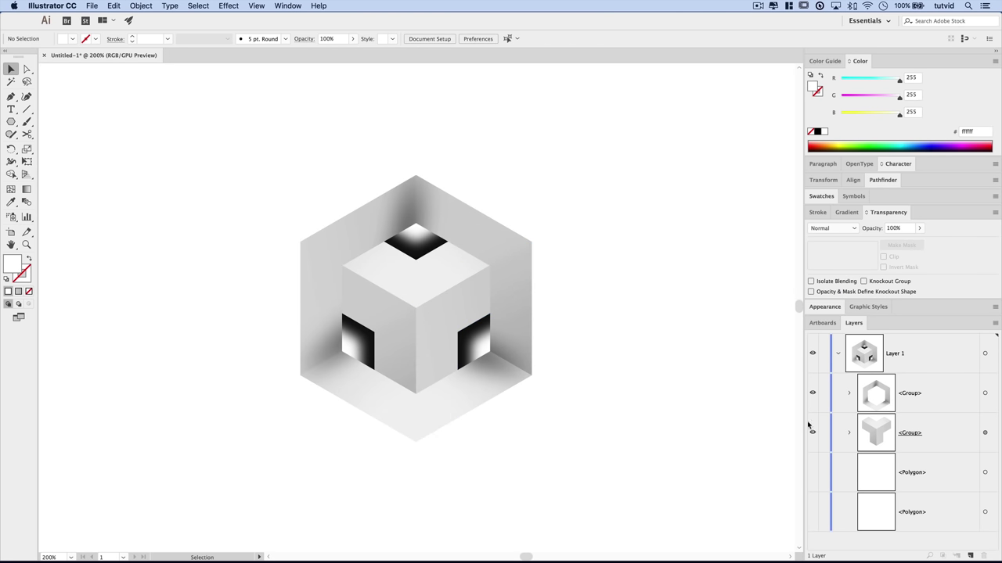
- Copy the complete ring group and paste the duplicate in place at the top of the stack
click(984, 393)
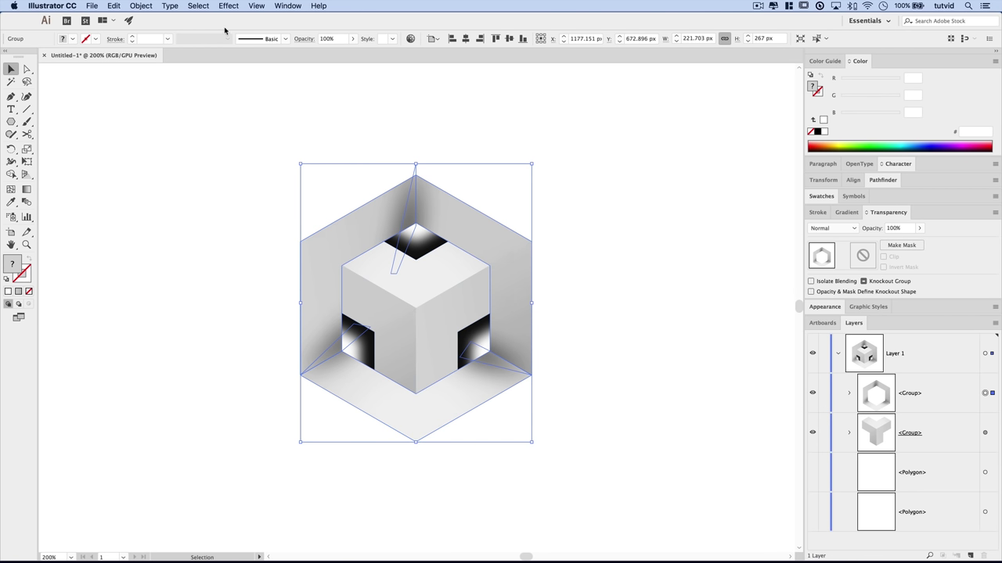
click(115, 6)
click(123, 54)
click(115, 6)
click(136, 74)
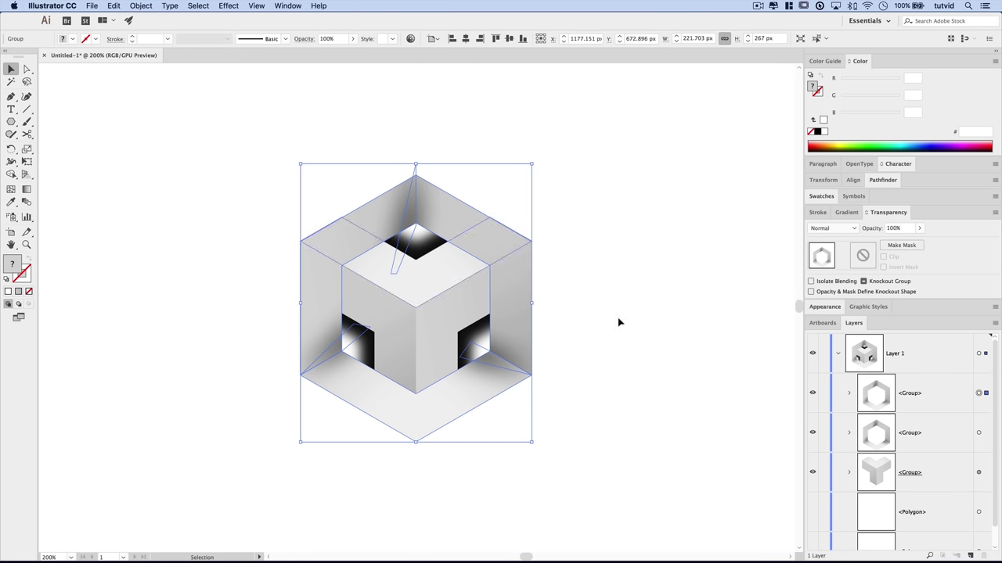
- Delete the masked shadow group inside the topmost ring copy, keeping its three paths
click(849, 393)
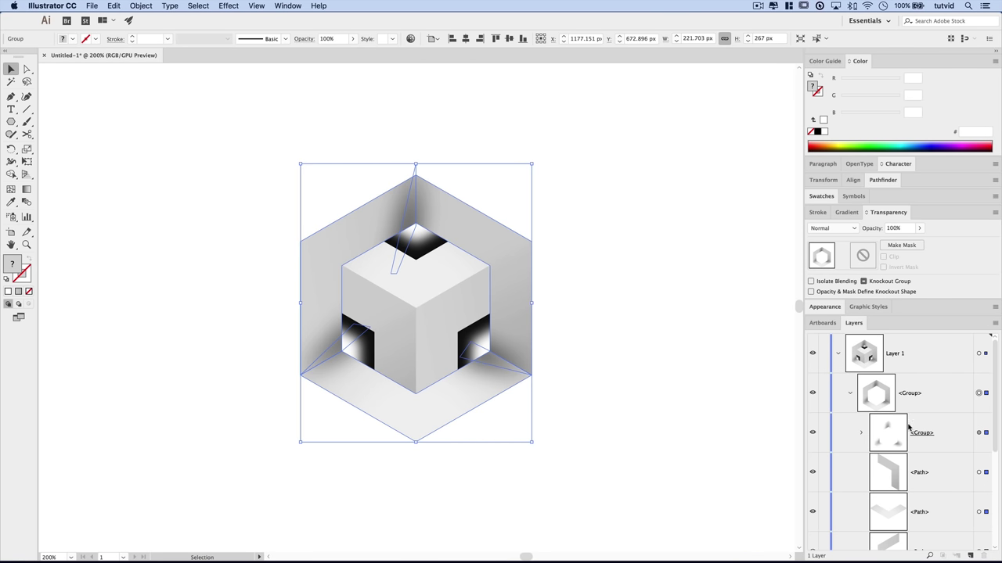
click(978, 432)
key(Delete)
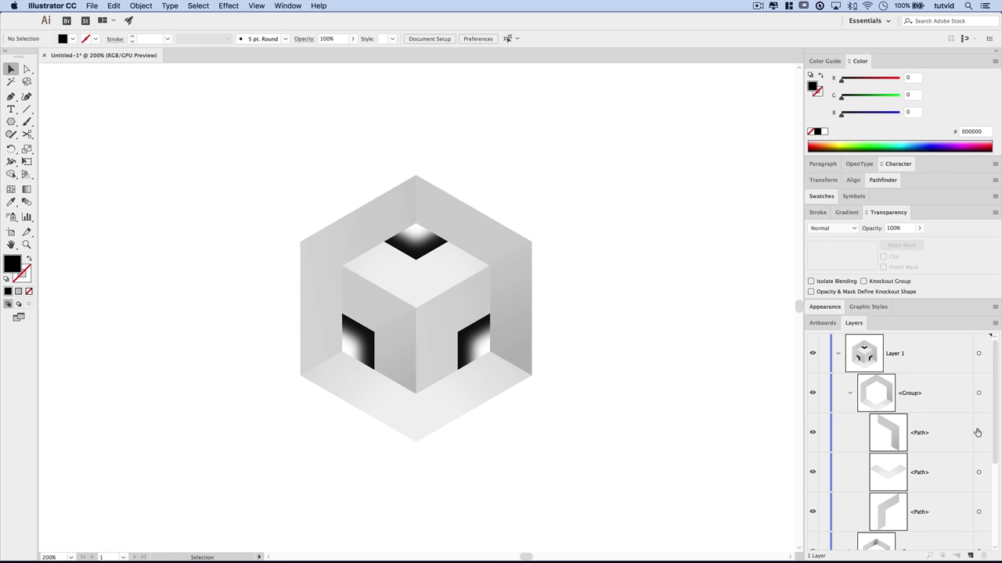
- Fill the topmost ring copy with black and scale it proportionally to a height of 215 px
click(978, 393)
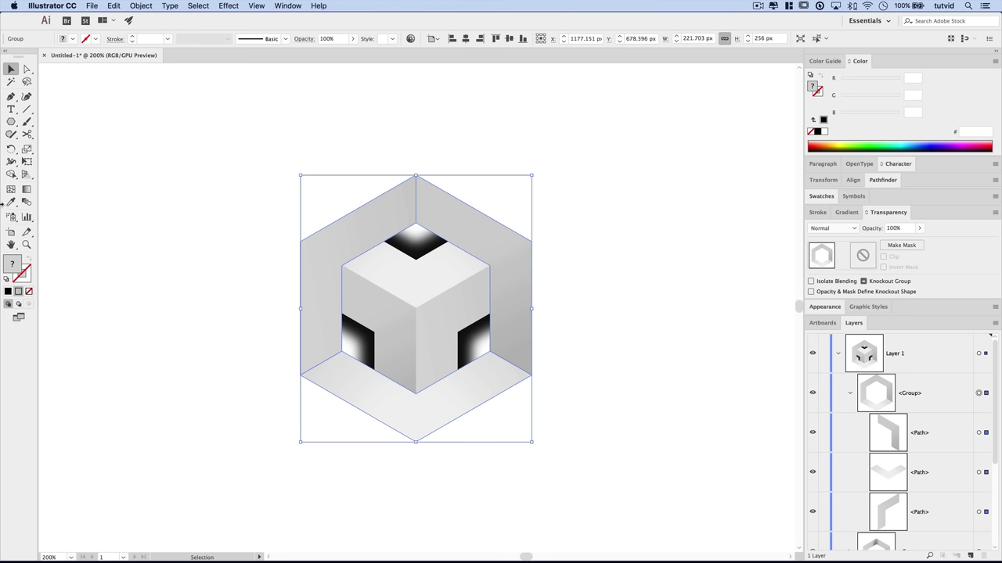
click(8, 291)
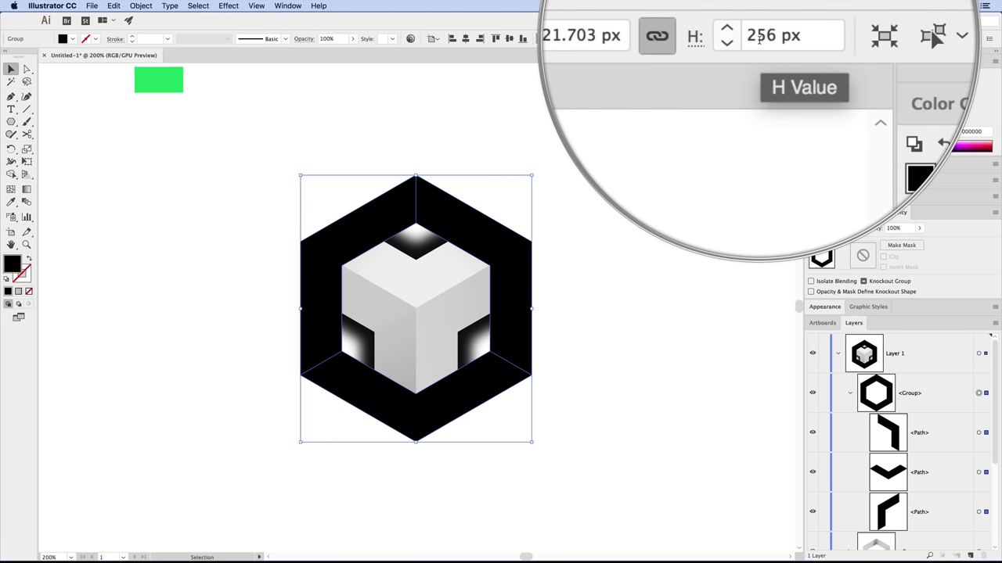
click(759, 41)
text(2)
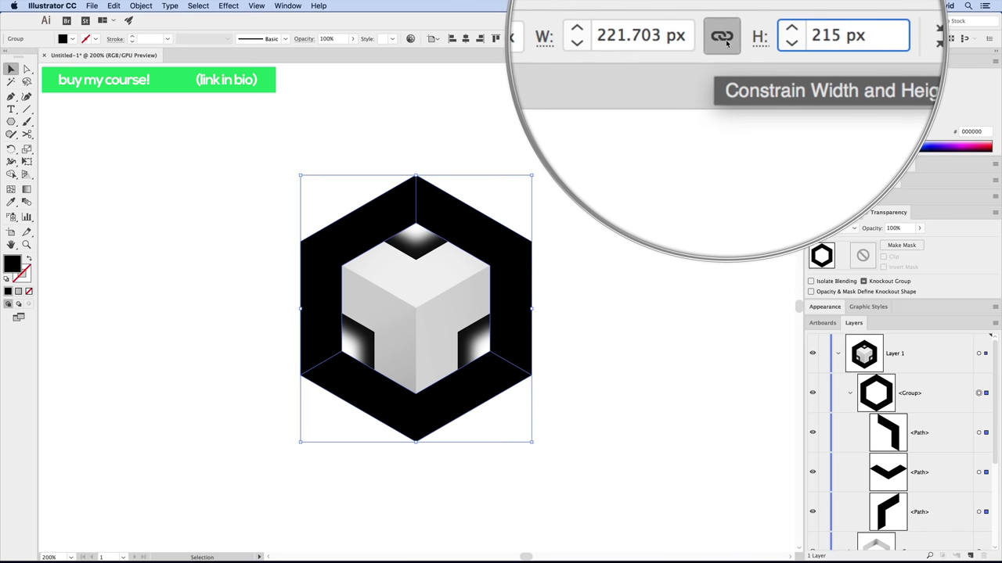
key(Tab)
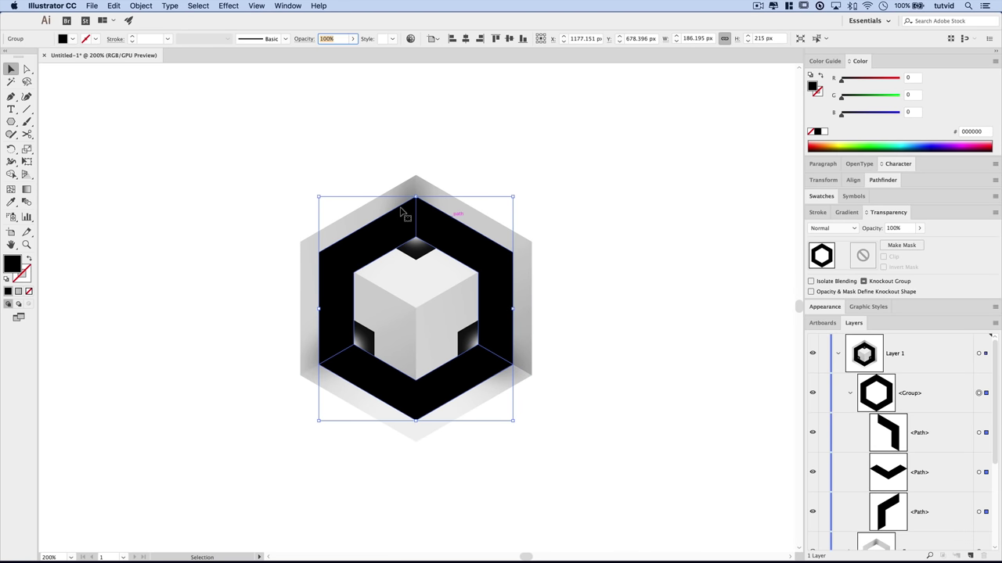
- Apply a Gaussian Blur with a 35-pixel radius to the black ring group, with the preview on
click(227, 5)
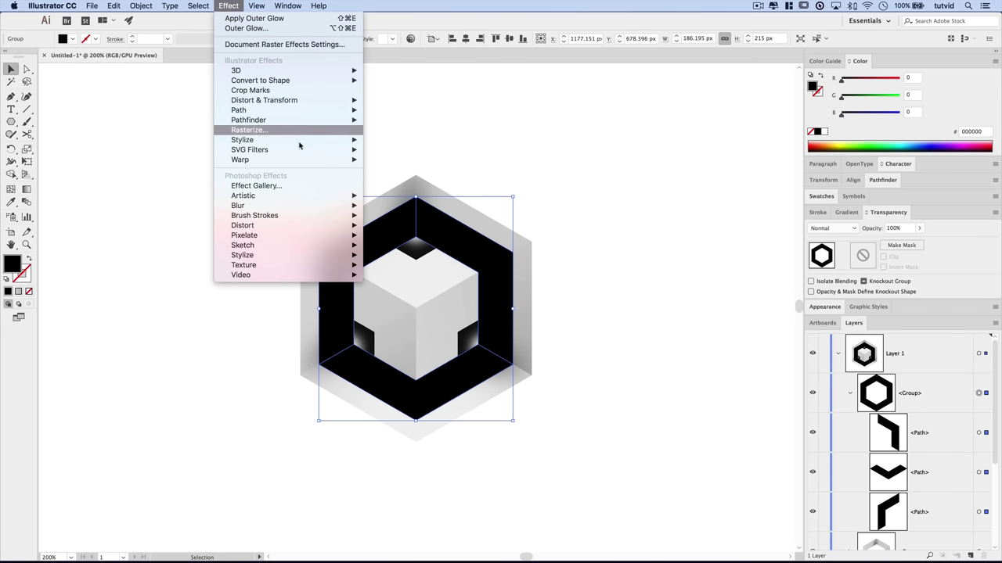
mouse_move(276, 208)
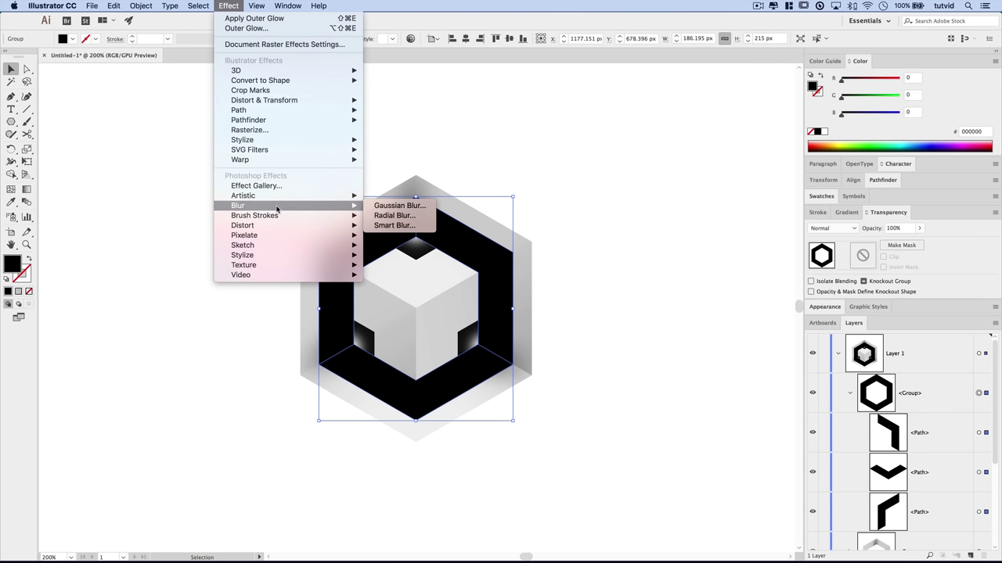
click(395, 206)
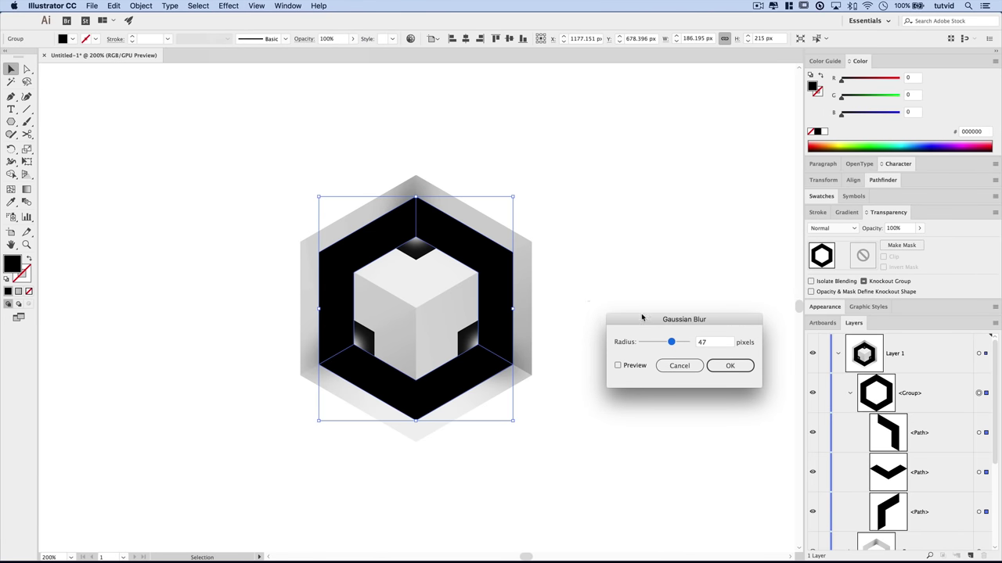
click(626, 366)
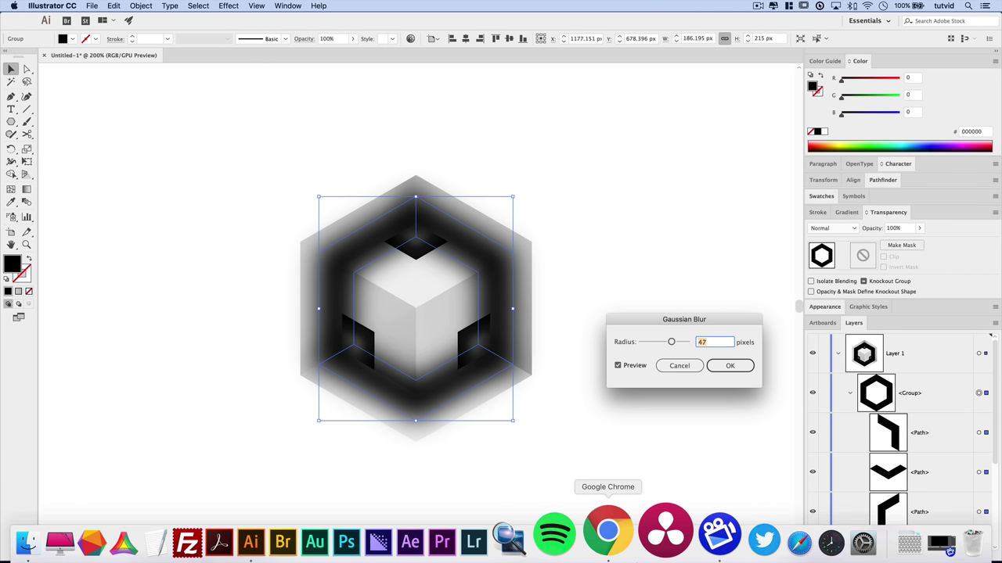
text(35)
click(731, 365)
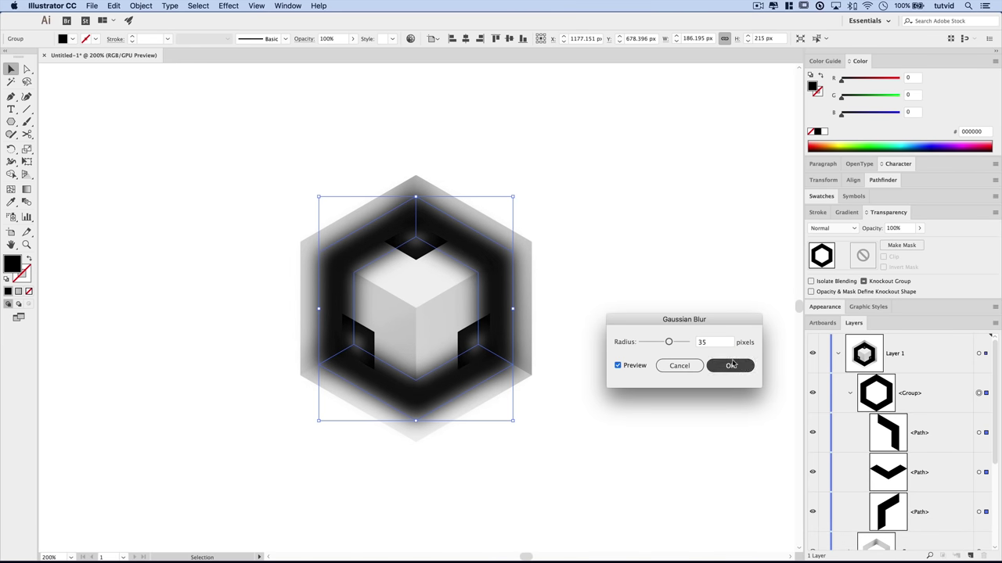
- Add a Film Grain effect to the blurred ring with grain 10, highlight area 0 and intensity 10
click(241, 7)
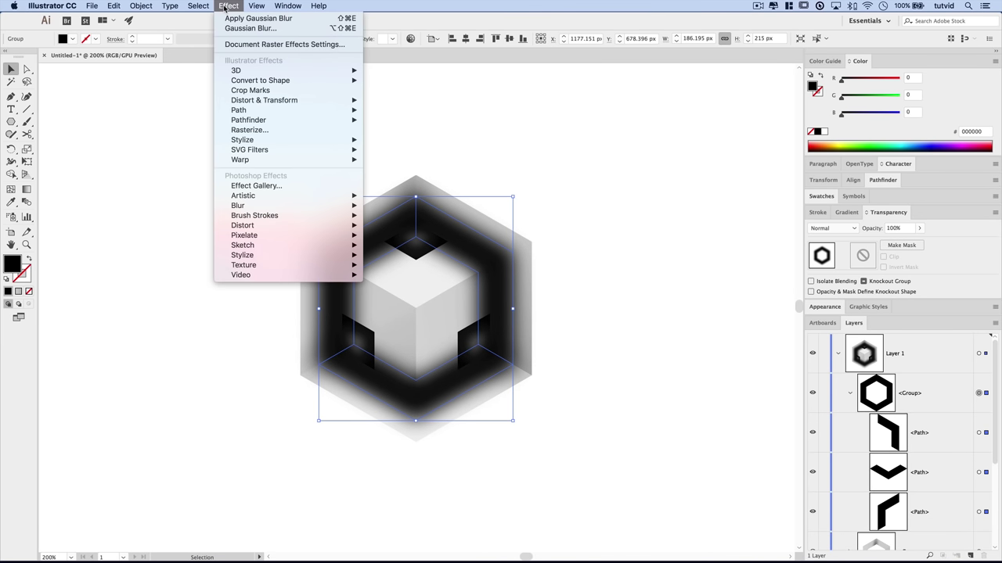
mouse_move(273, 197)
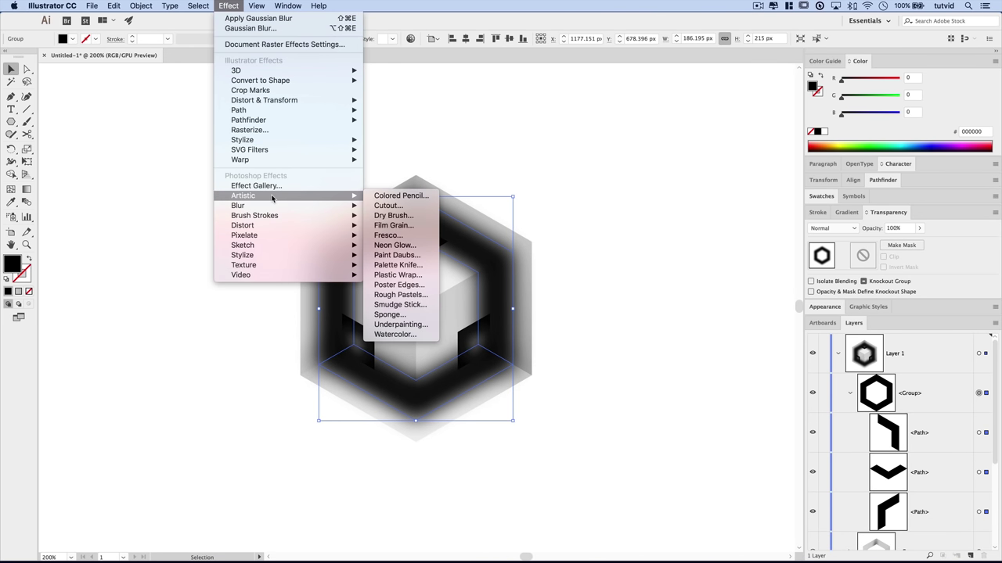
click(400, 225)
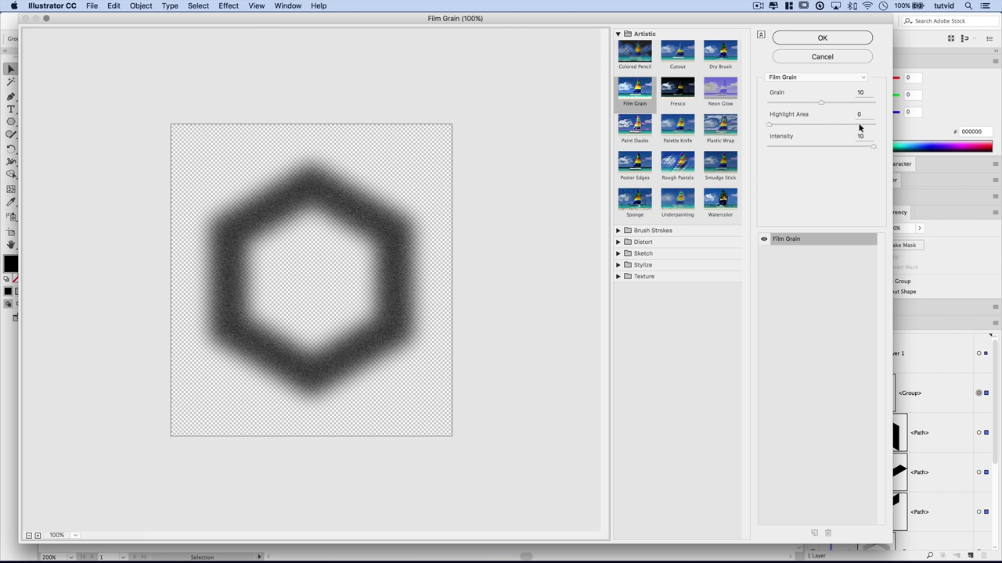
click(839, 43)
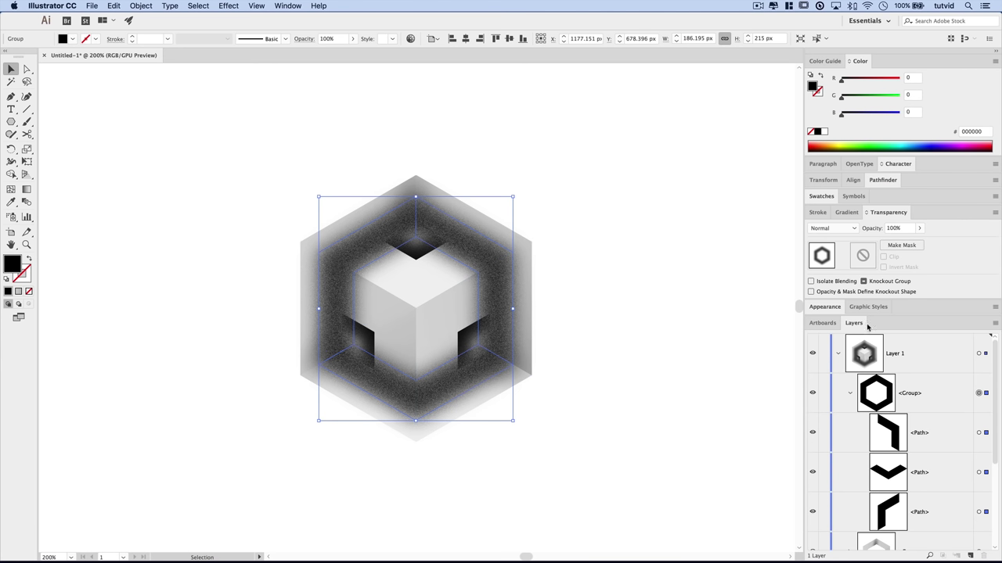
- Set the grainy ring to Multiply blending with 50% opacity and deselect it
click(836, 229)
click(834, 265)
double_click(896, 228)
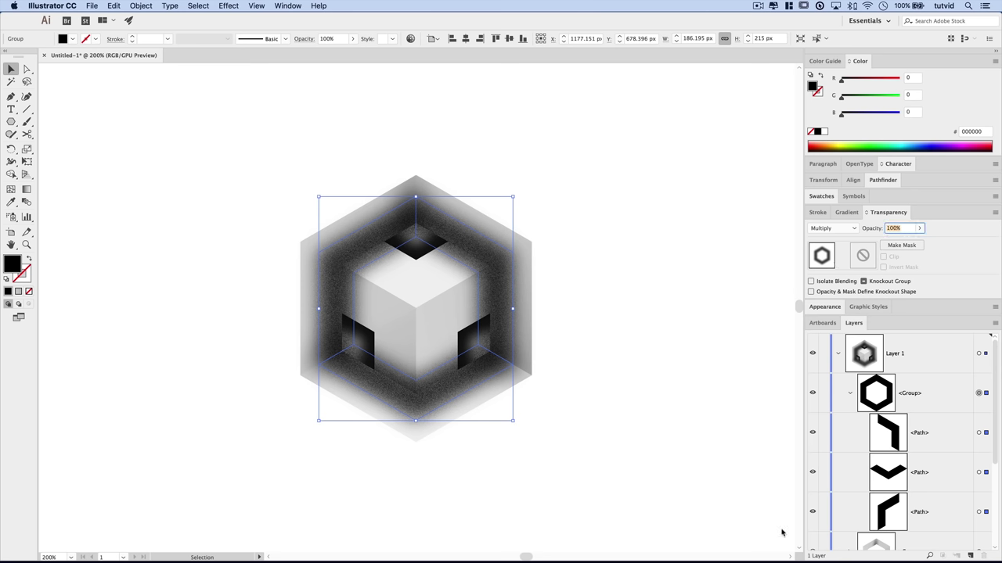
text(50)
key(Return)
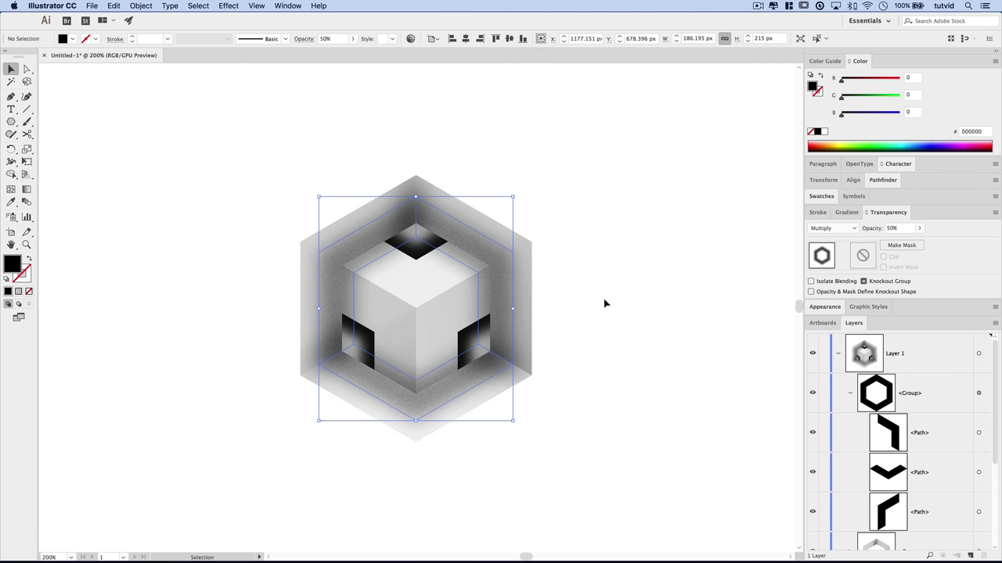
click(603, 302)
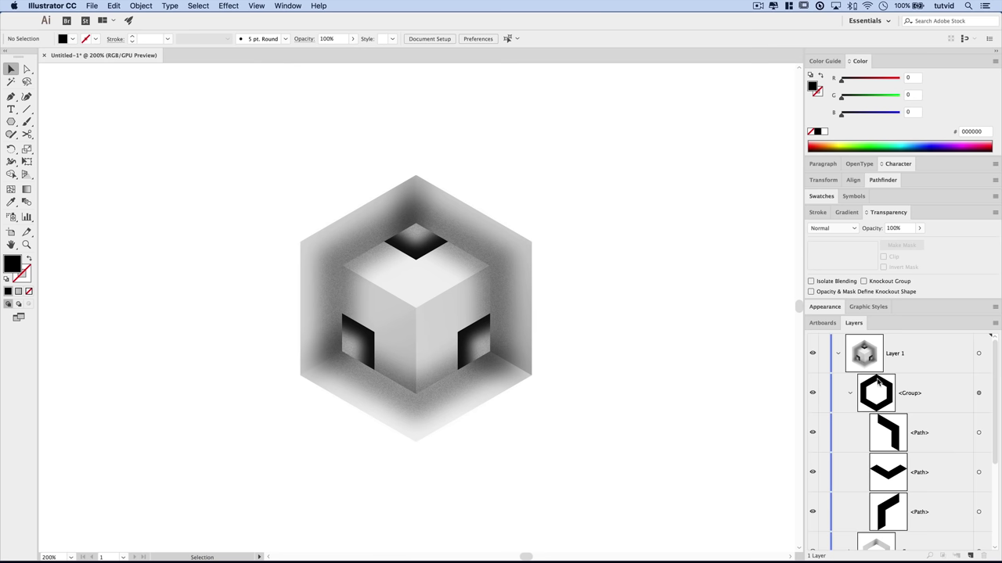
- Collapse the blurred ring group in the layer list and rename it Shadow-I
click(849, 394)
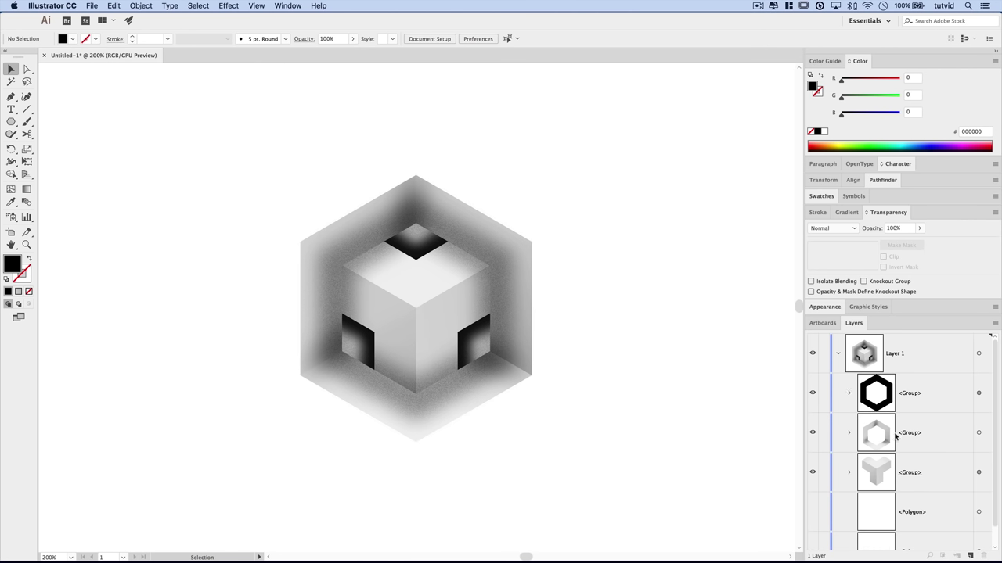
click(909, 387)
double_click(913, 393)
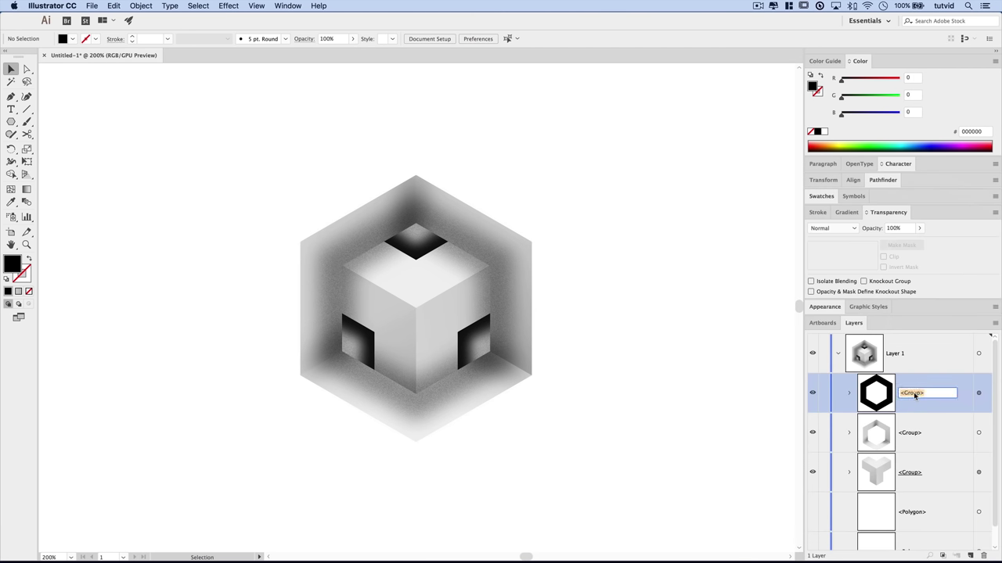
text(Shadow-1)
key(Return)
- Move Shadow-I beneath the shaded ring group and compare the artwork with the shadow hidden and shown
drag(915, 409, 917, 435)
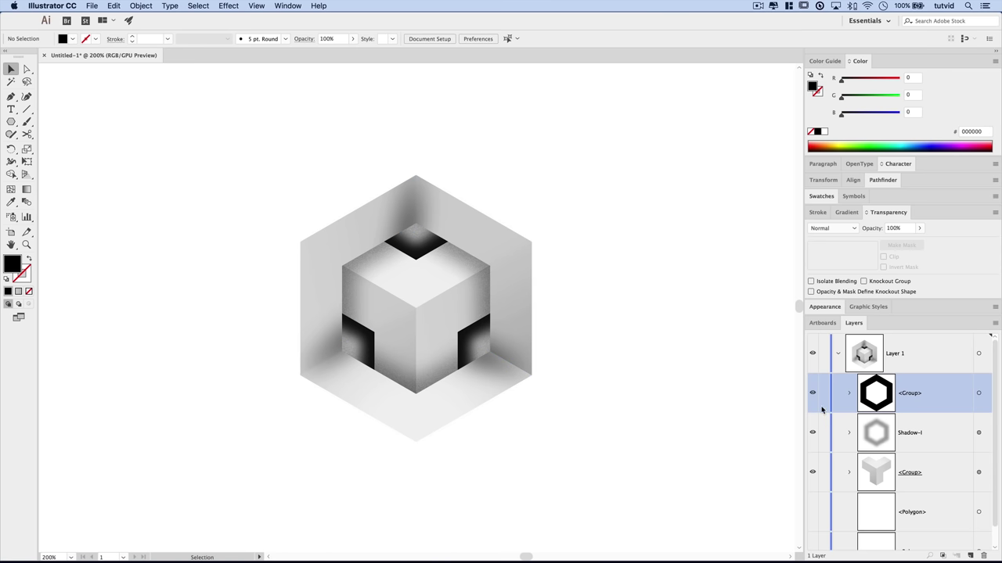
click(813, 433)
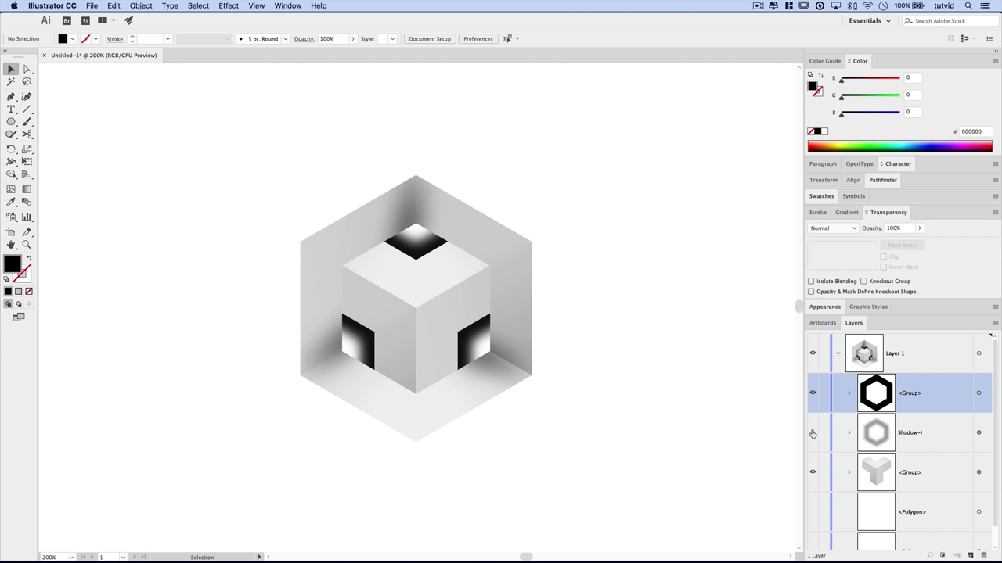
click(812, 434)
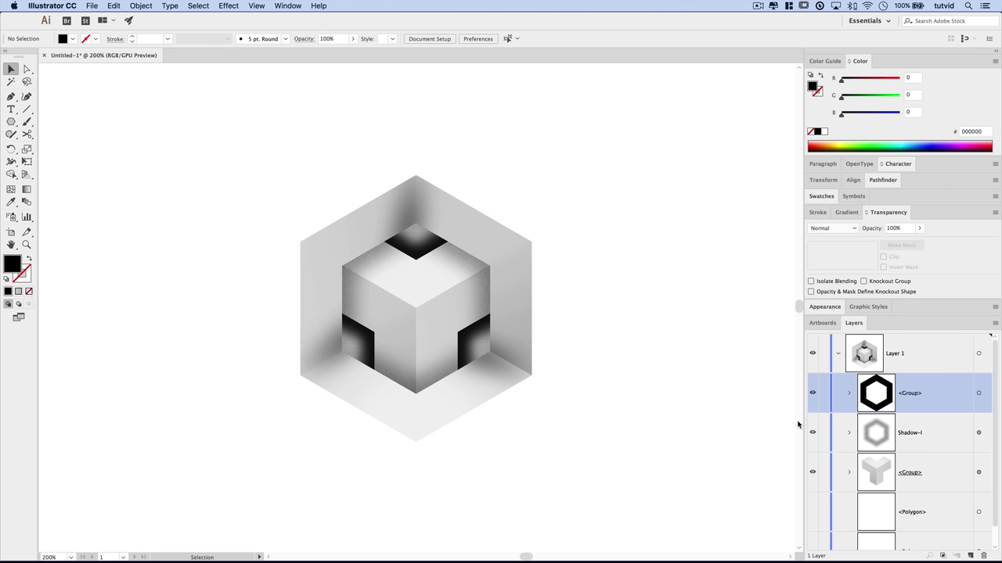
- Nudge the Shadow-I group several pixels to the left and slightly down, and deselect it
click(978, 433)
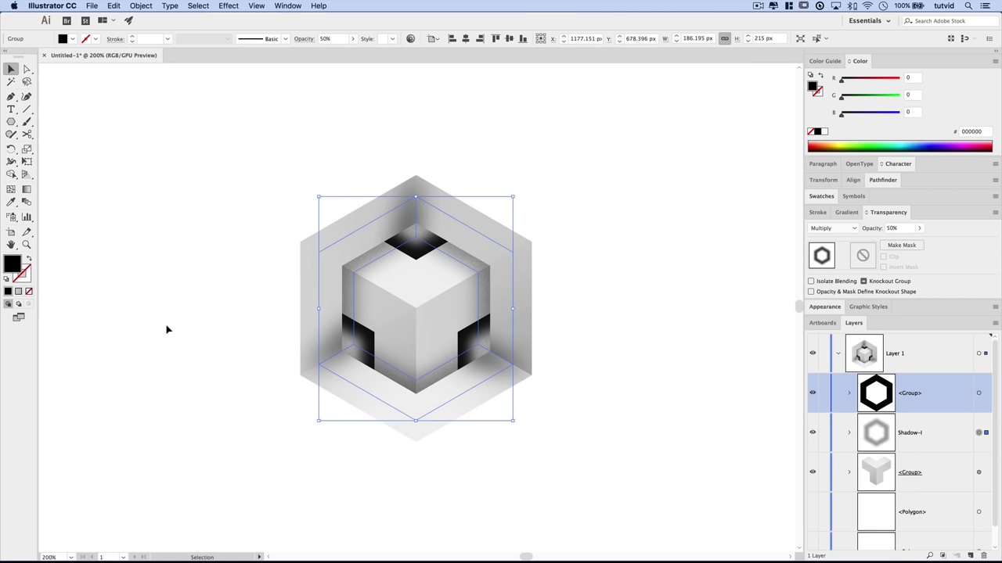
key(Left)
key(Left)
key(Left)
key(Left)
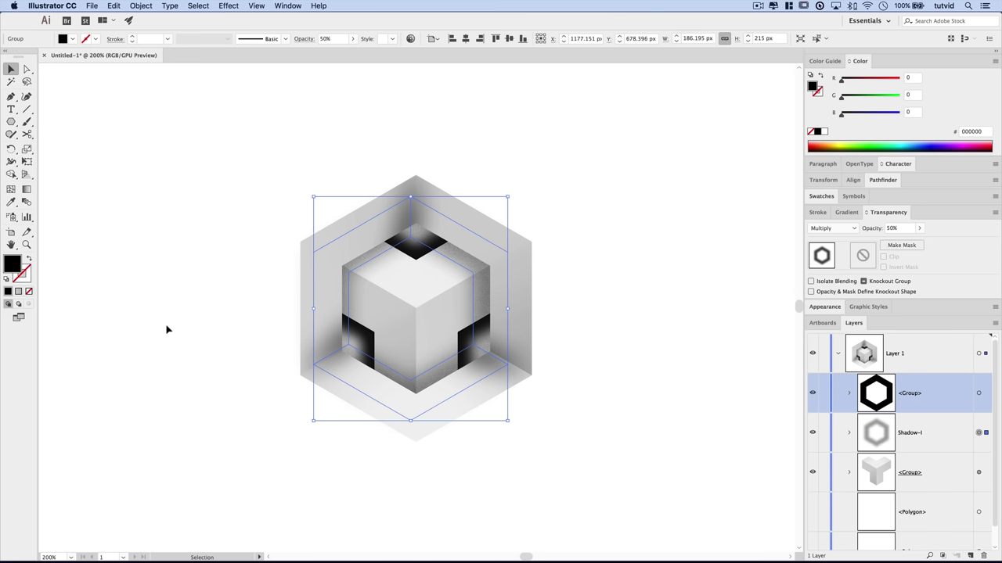
key(Left)
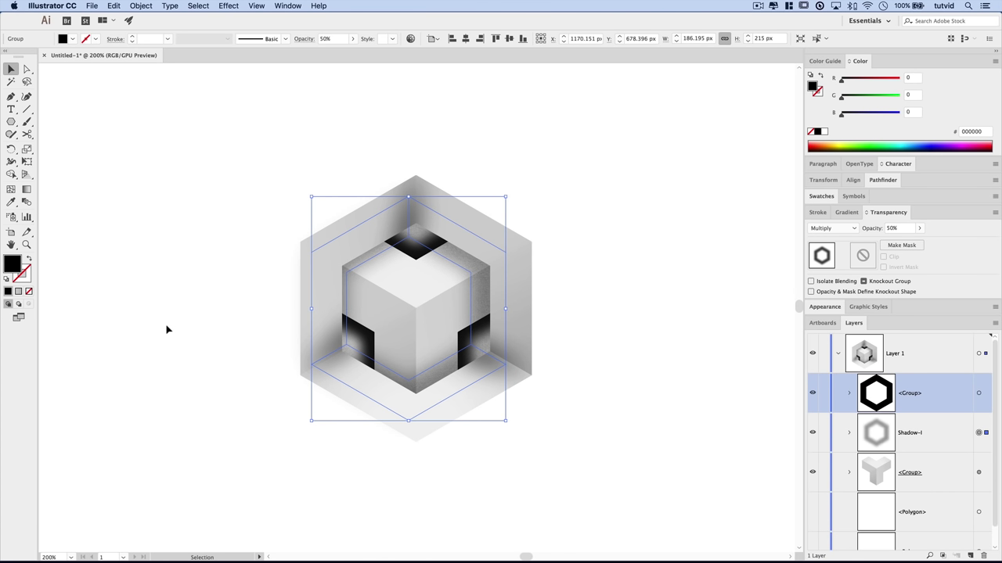
key(Right)
key(Down)
click(640, 278)
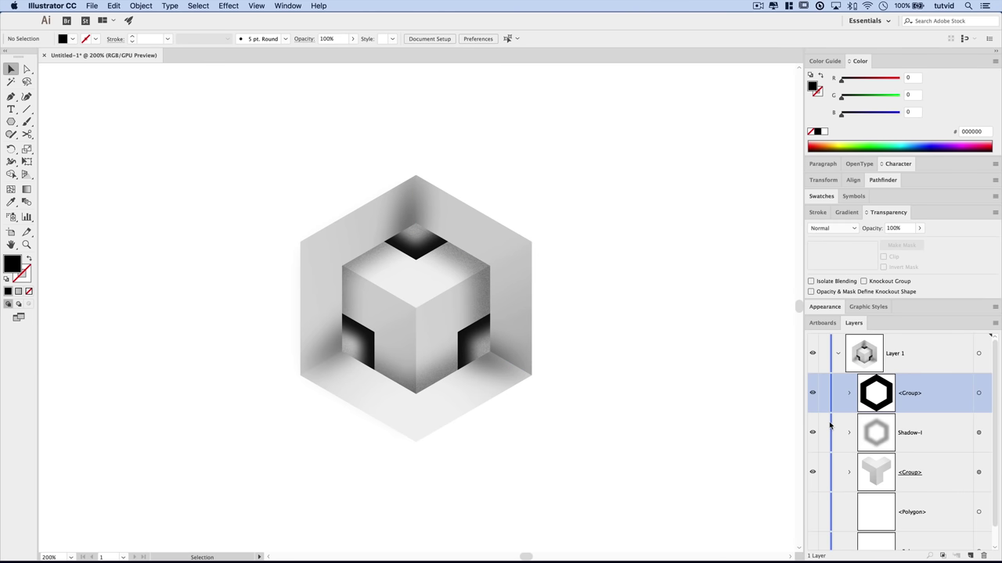
- Copy the masked front-face group, paste the duplicate in front and move it to the top of the stack
click(978, 473)
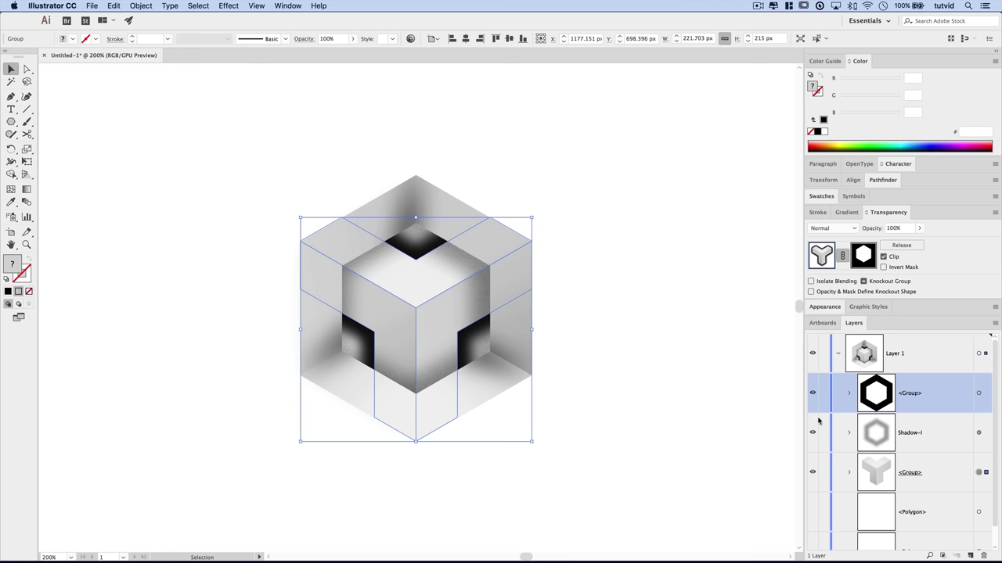
key(super+shift+b)
click(114, 6)
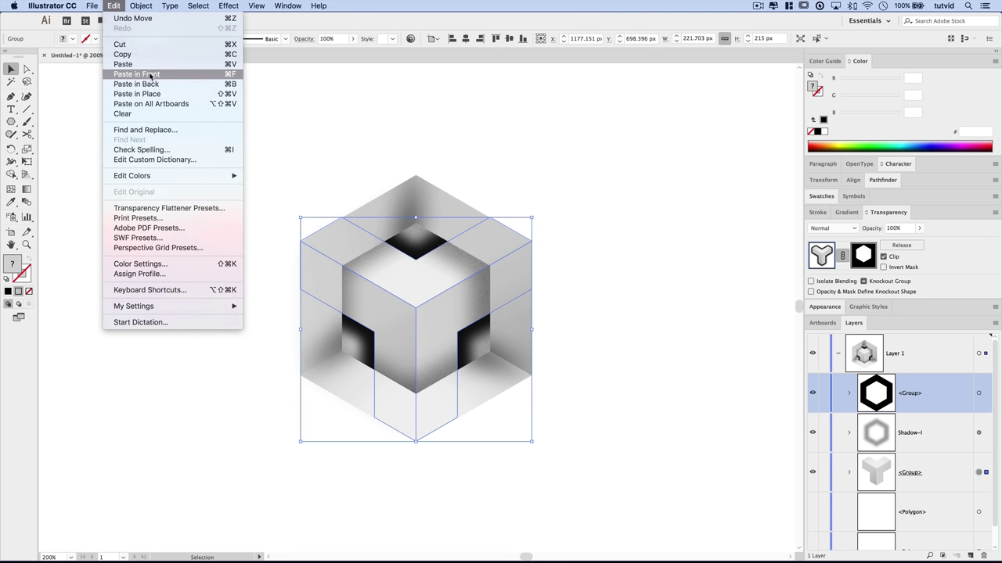
click(150, 75)
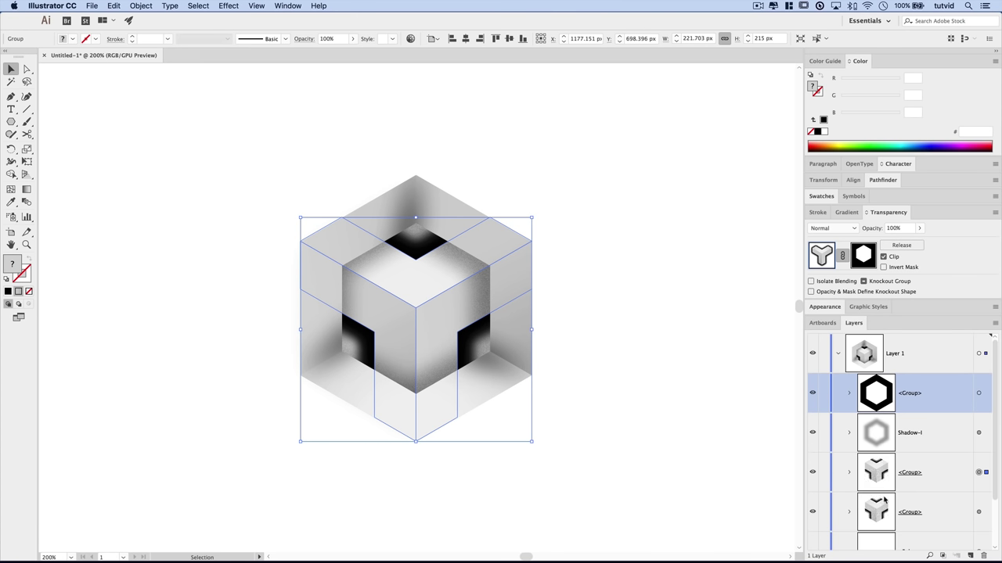
drag(919, 475, 912, 374)
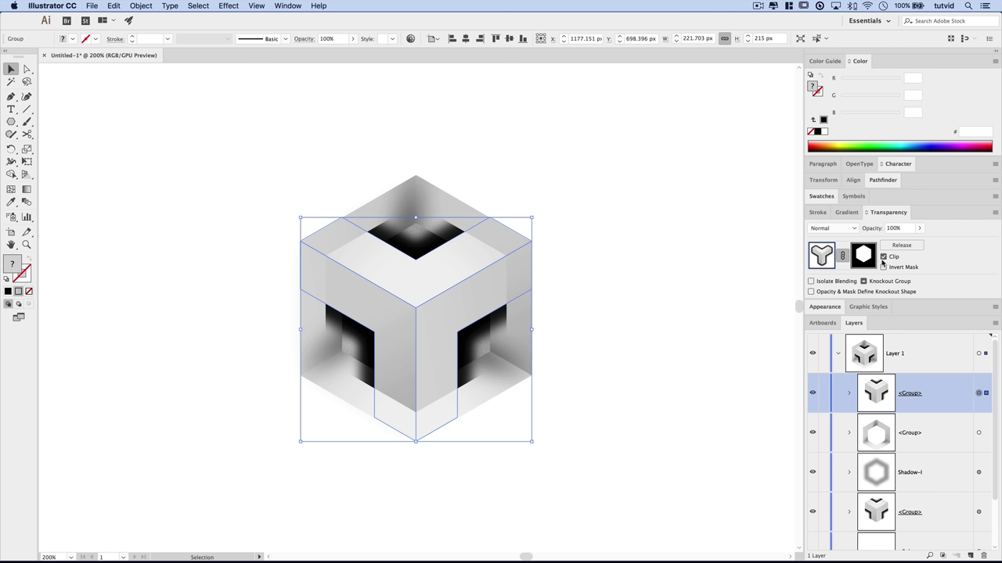
- Delete both Outer Glow effects from the topmost front-face copy
click(831, 307)
click(876, 349)
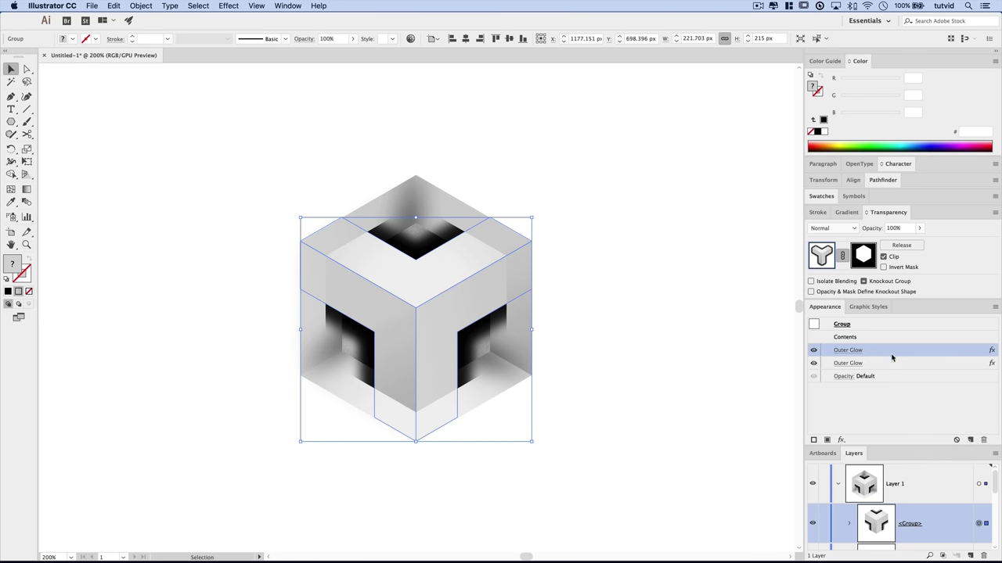
click(983, 441)
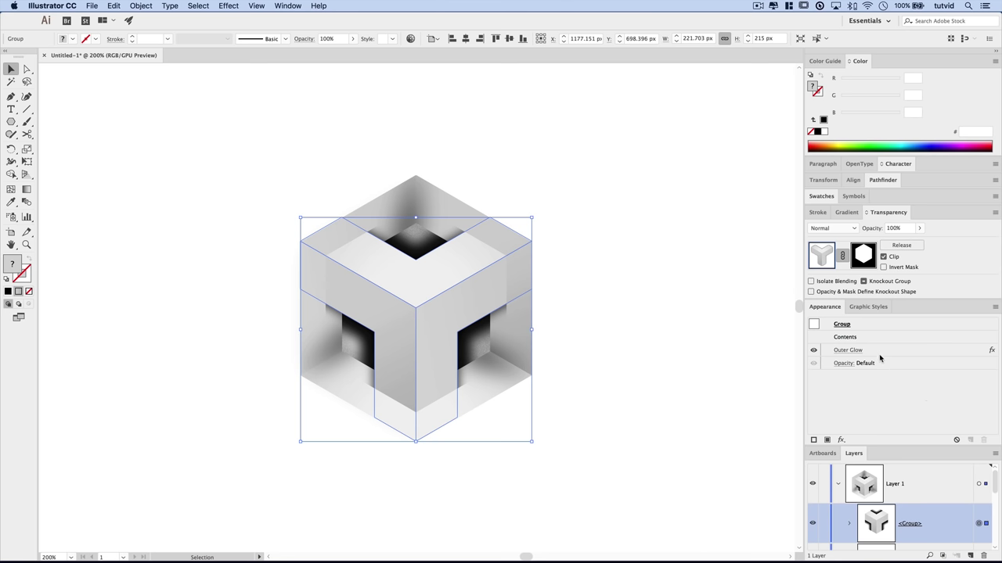
click(881, 352)
click(983, 441)
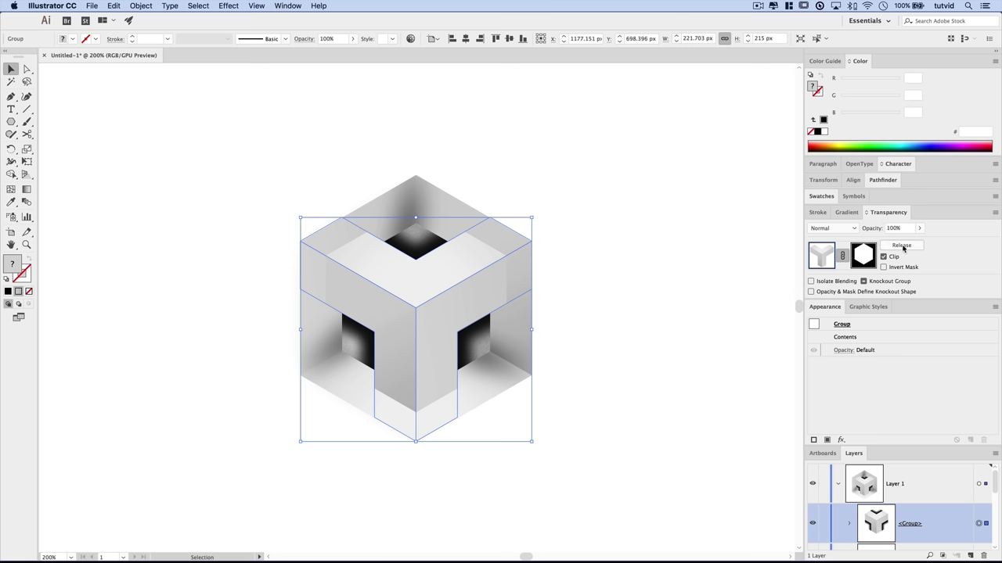
- Release the opacity mask of the topmost front-face copy and collapse the appearance list to enlarge the layer list
click(901, 246)
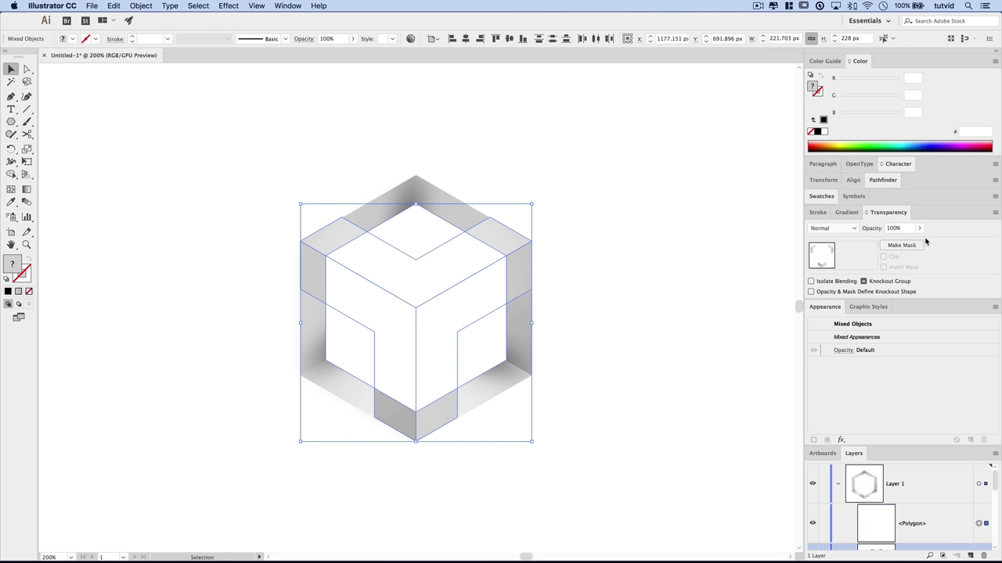
click(891, 213)
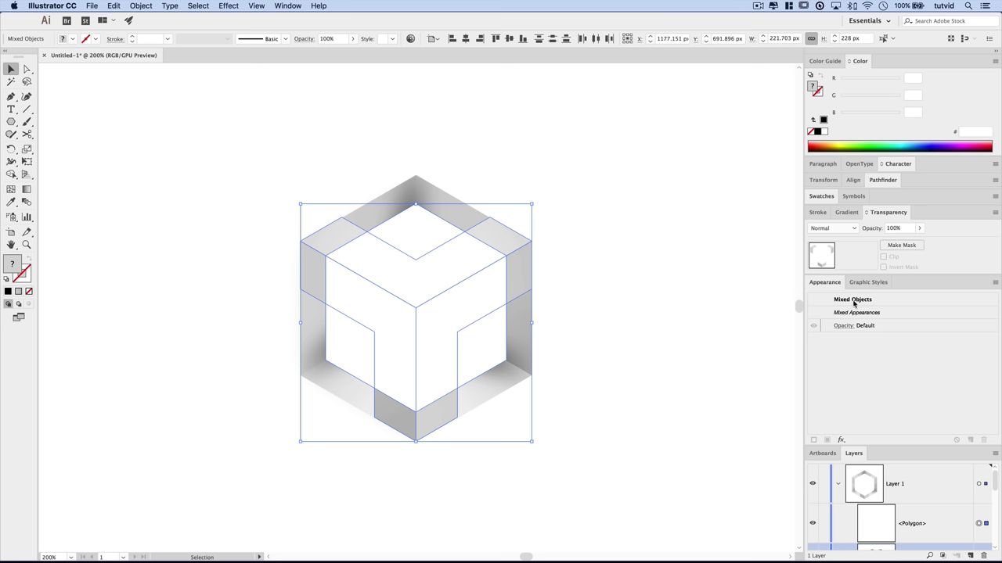
double_click(826, 283)
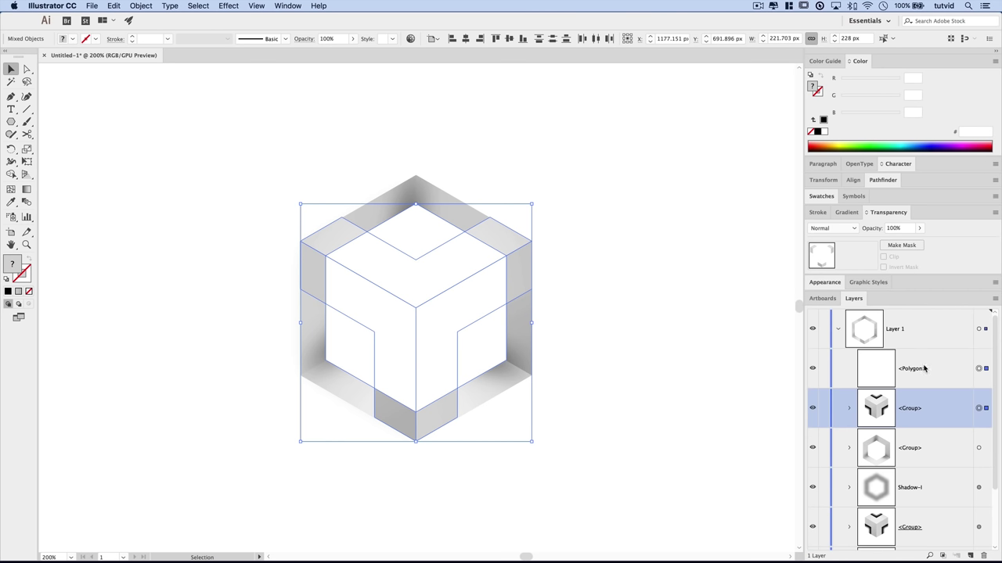
- Move the white hexagon polygon from the top of the stack to below the underlined masked front-face group
click(890, 378)
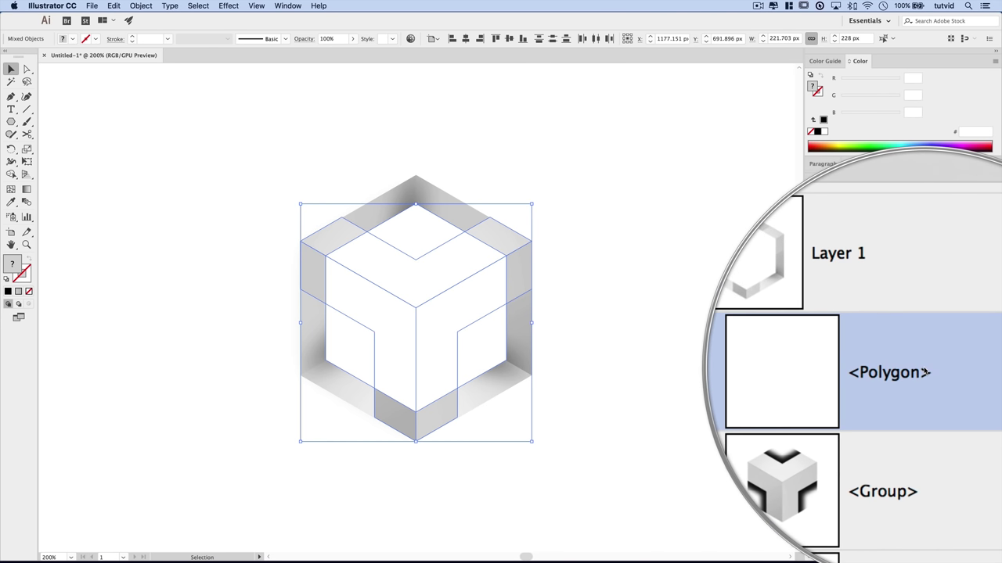
click(978, 371)
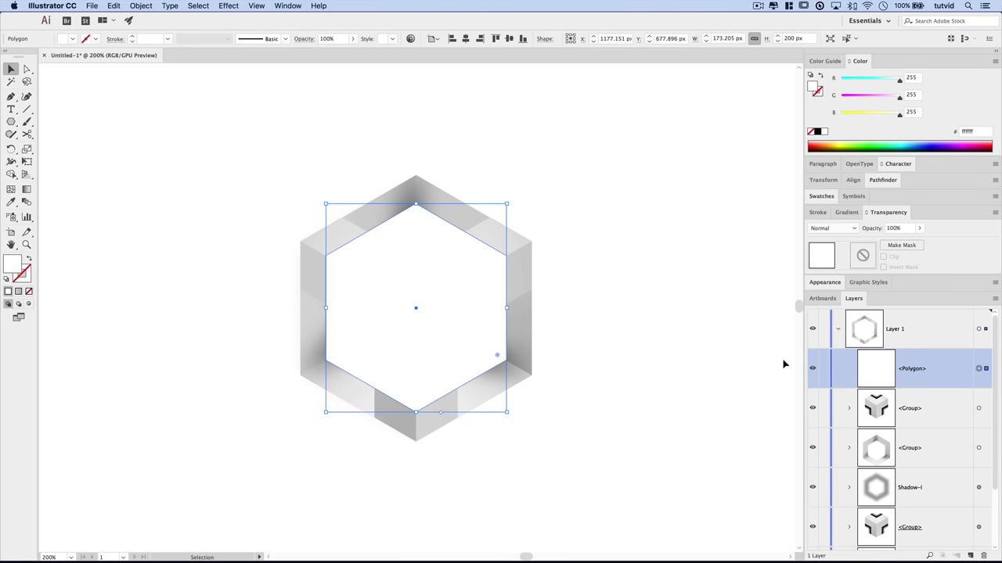
drag(840, 380, 860, 545)
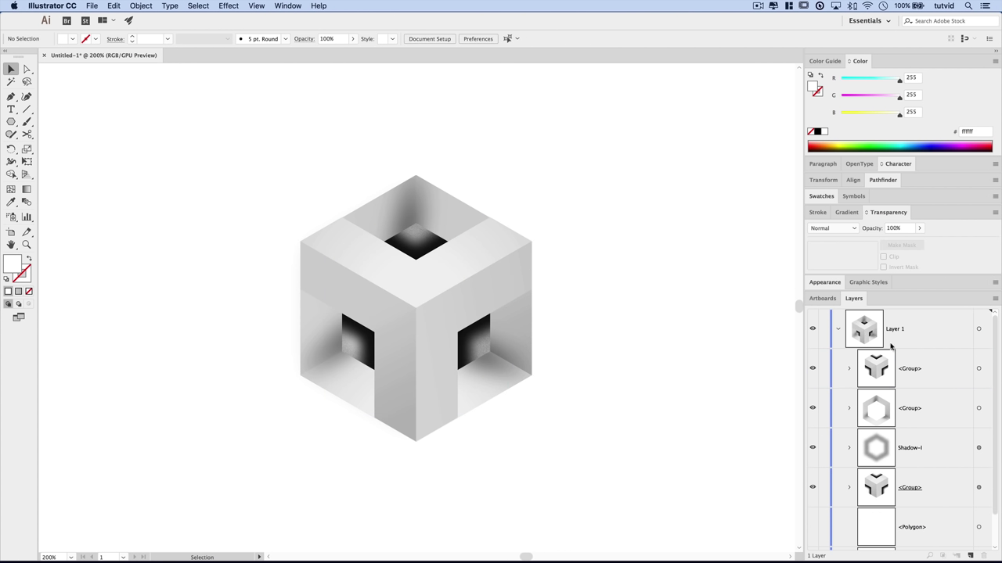
- Rotate the topmost front-face group by 60° and align its outer corners with the hexagon ring
click(443, 299)
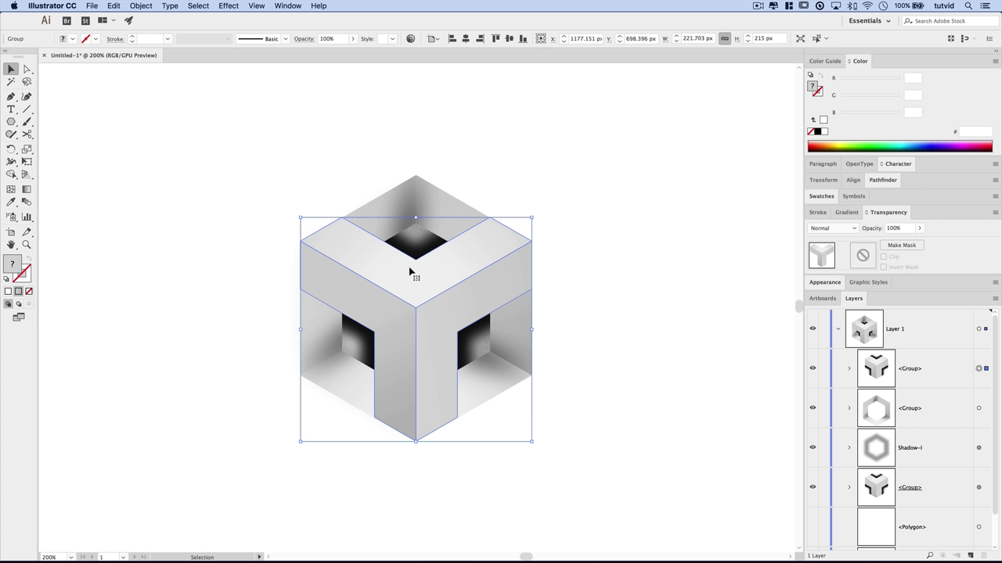
click(143, 7)
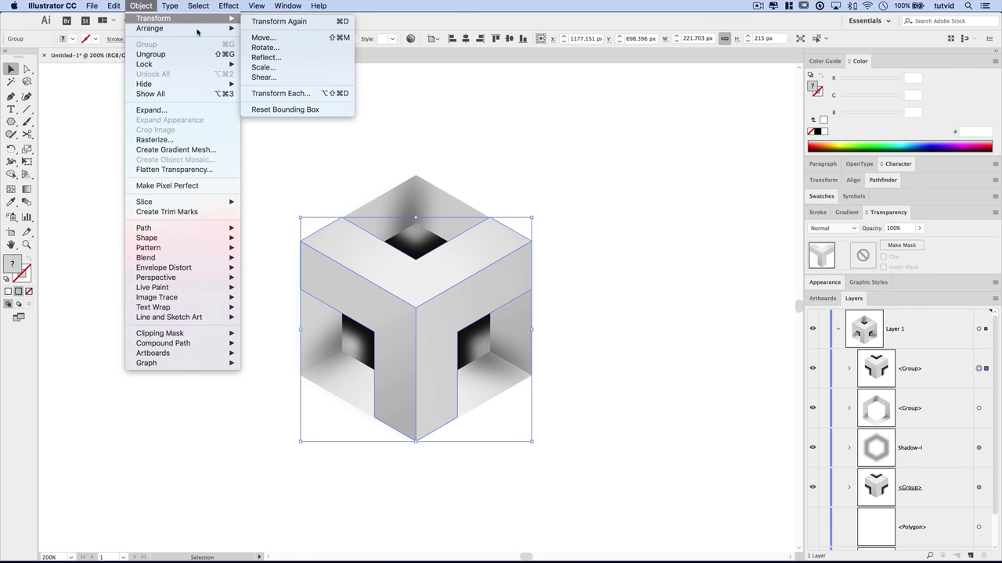
click(398, 137)
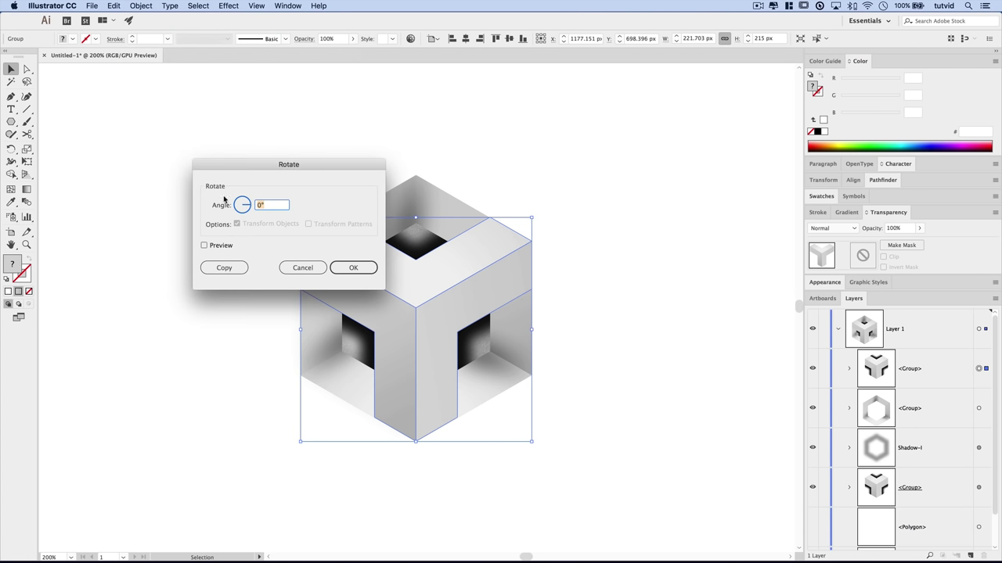
click(205, 245)
click(270, 206)
drag(279, 170, 134, 154)
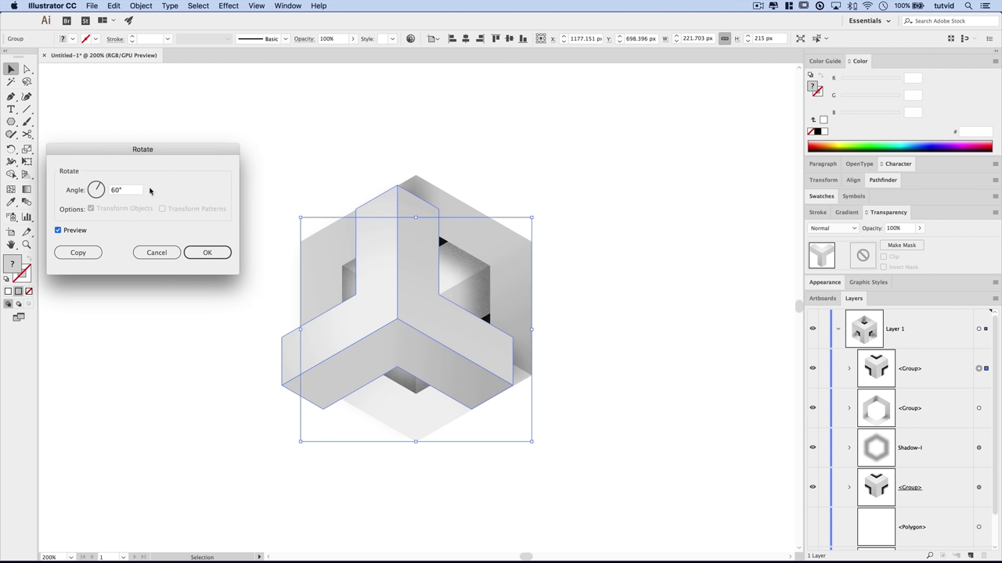
click(213, 254)
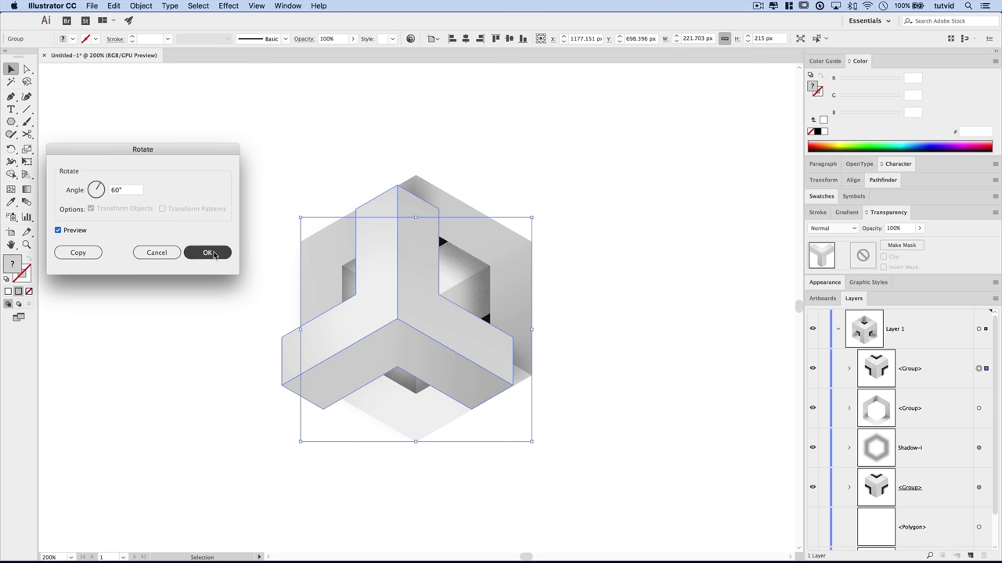
drag(409, 262, 429, 173)
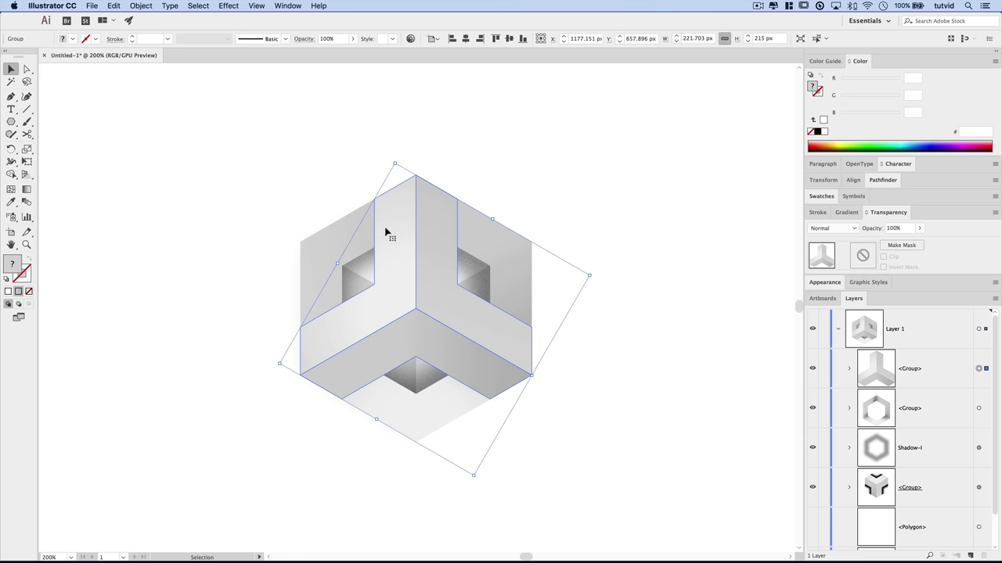
- Scale the rotated front-face group uniformly to 70%
click(140, 6)
mouse_move(157, 18)
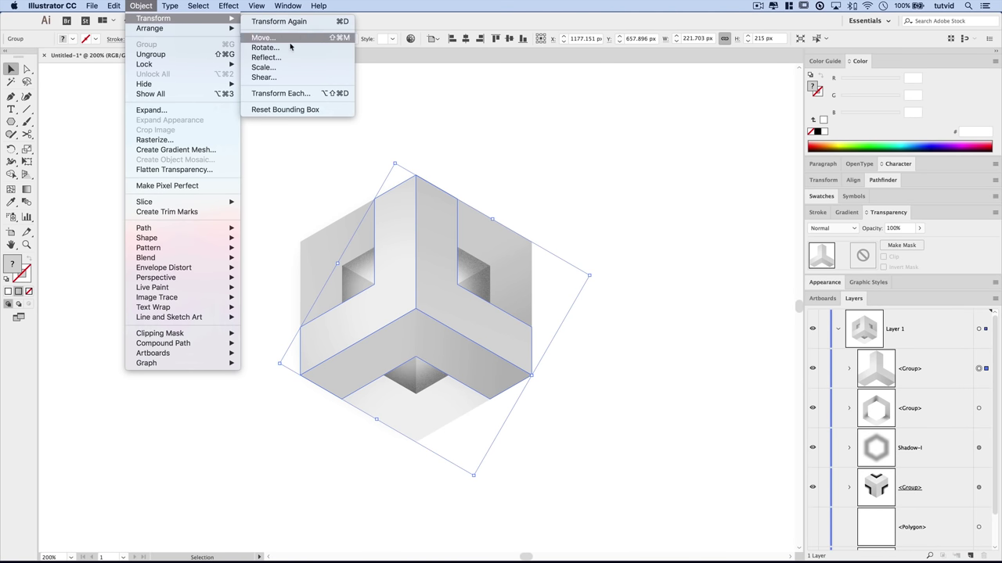
click(295, 69)
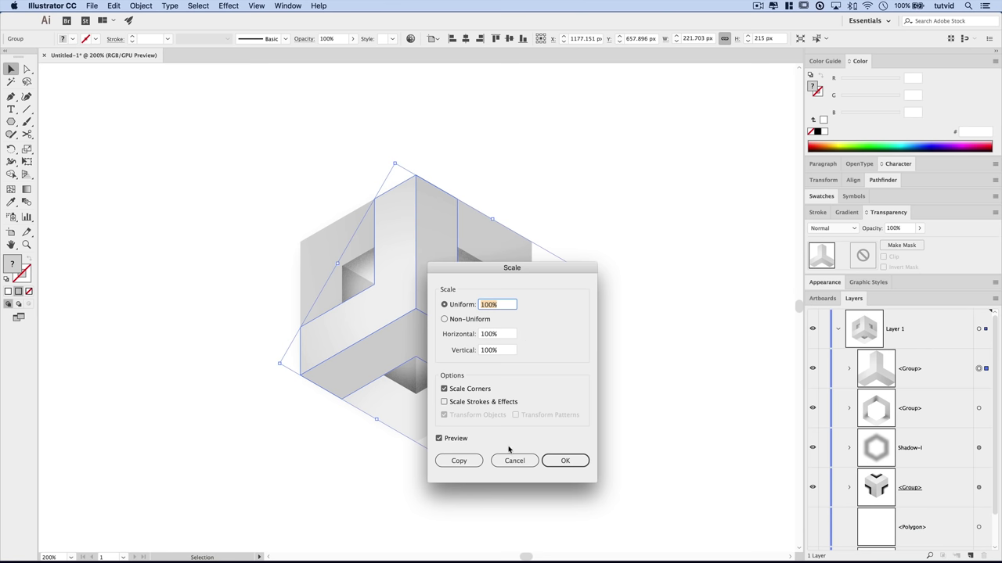
text(70)
key(Tab)
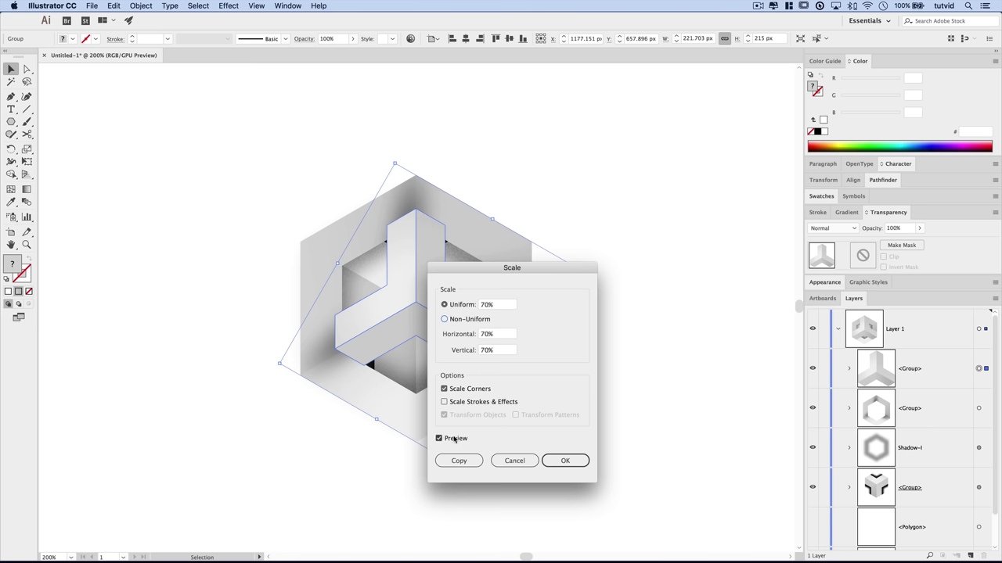
click(565, 461)
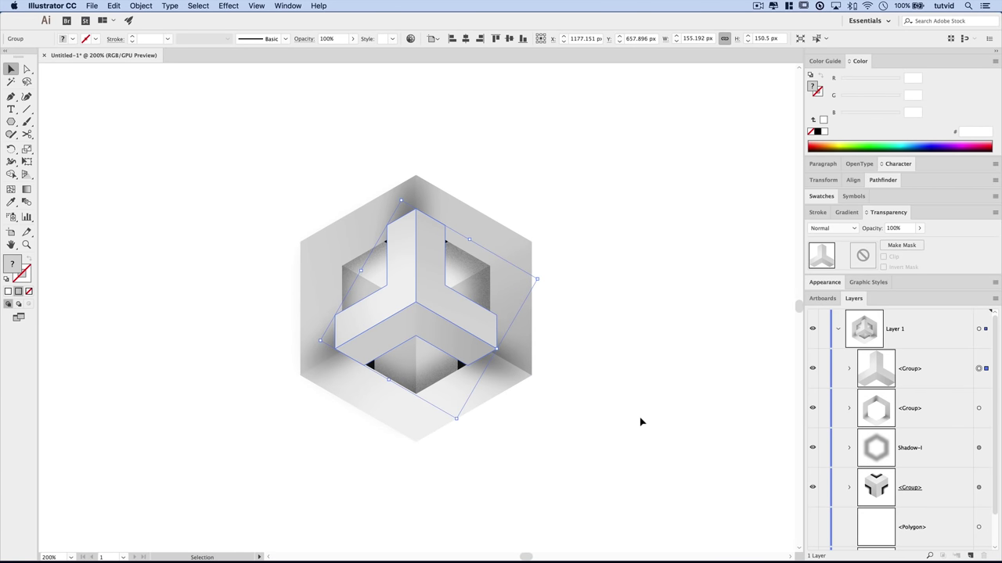
- Nudge the scaled group down 6 px to centre it in the ring, and deselect it
key(Down)
key(Down)
key(Down)
key(Down)
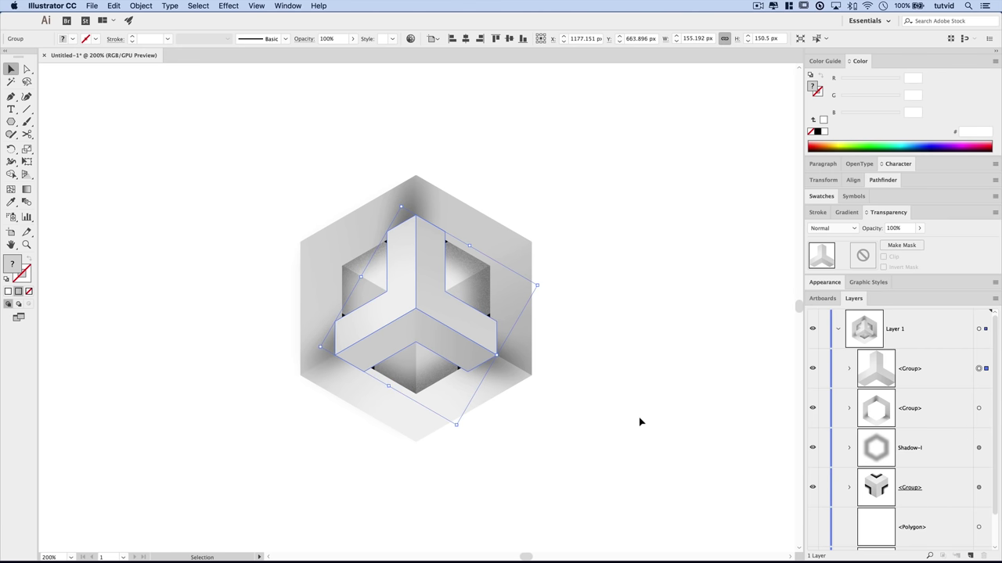
click(640, 422)
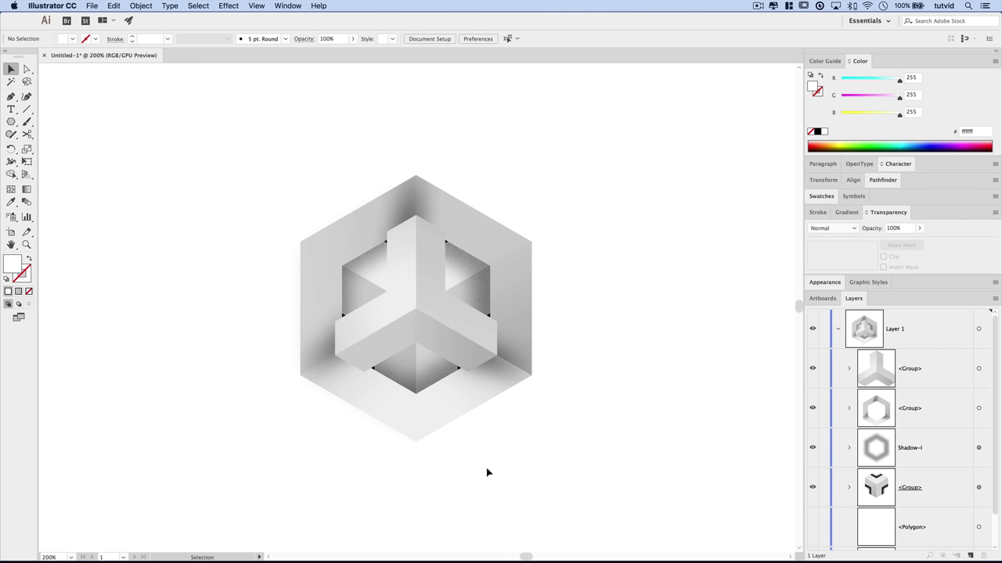
- Send the rotated, scaled group to the back of the stack and deselect it
click(438, 321)
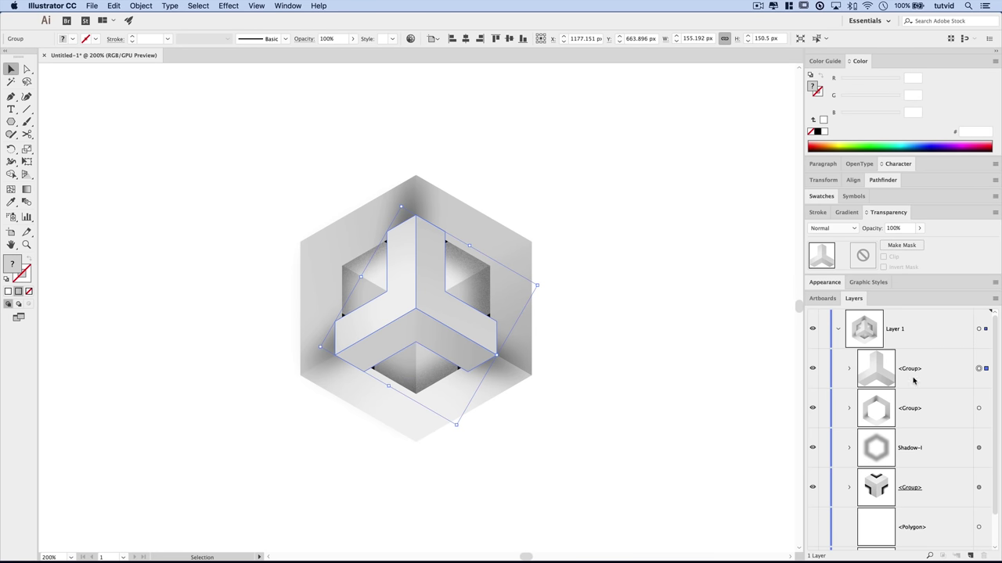
click(152, 4)
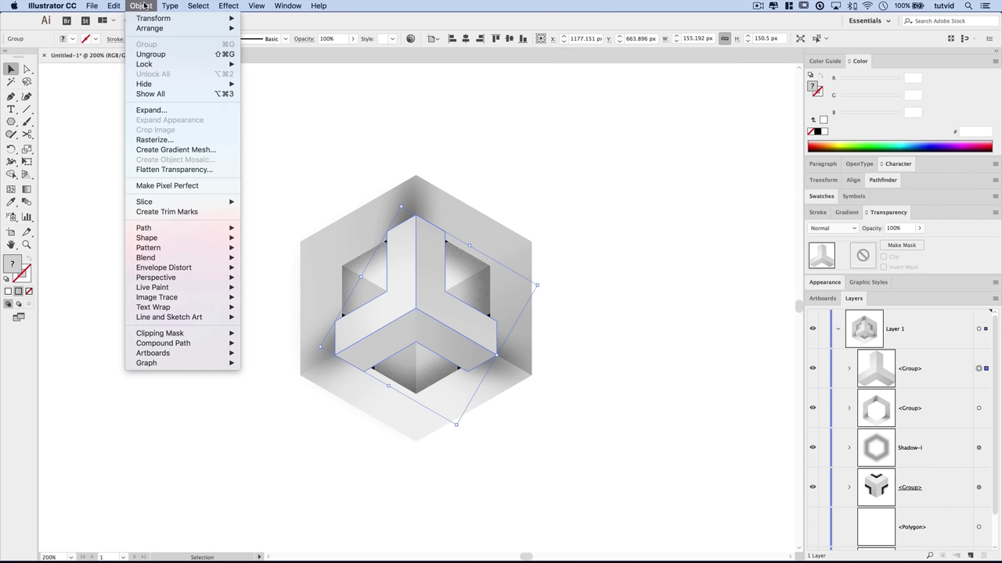
mouse_move(159, 29)
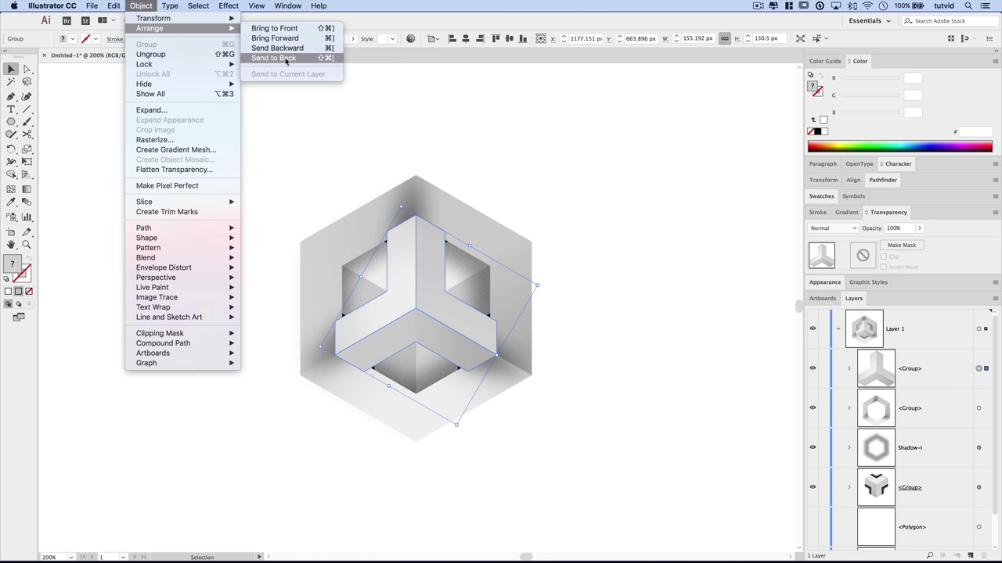
click(286, 59)
click(648, 334)
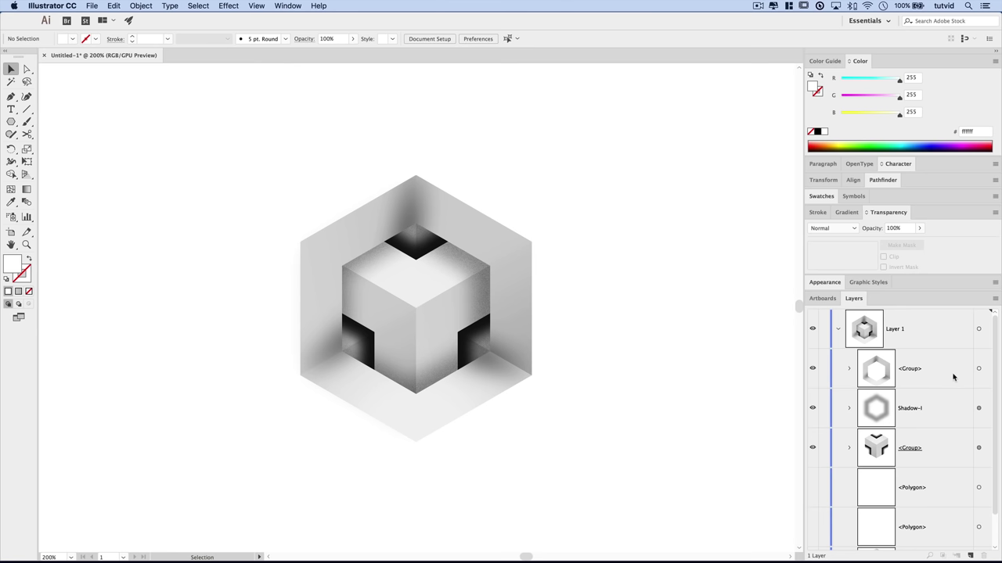
- Copy the topmost hexagon ring group and paste the duplicate in front
click(978, 371)
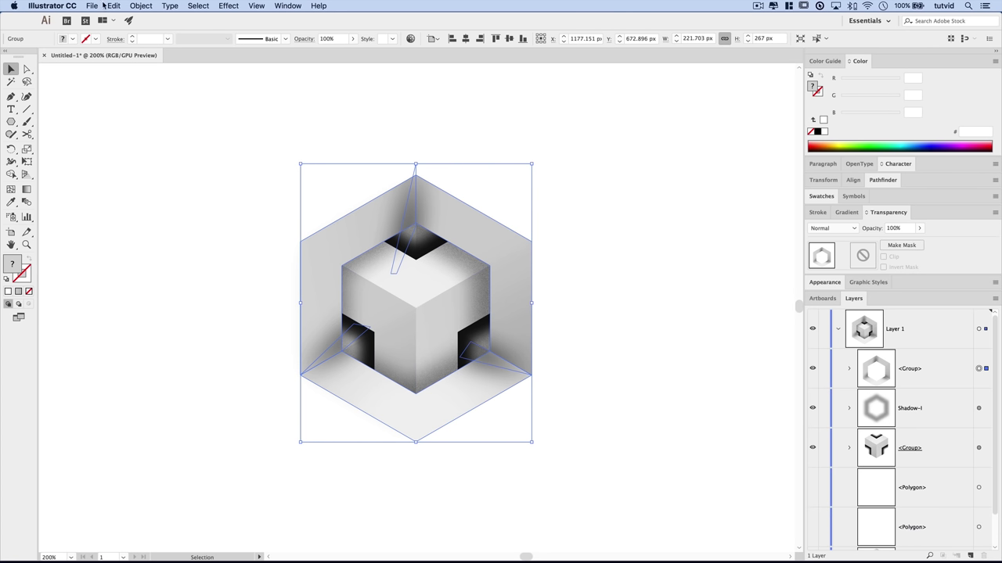
click(131, 5)
mouse_move(115, 7)
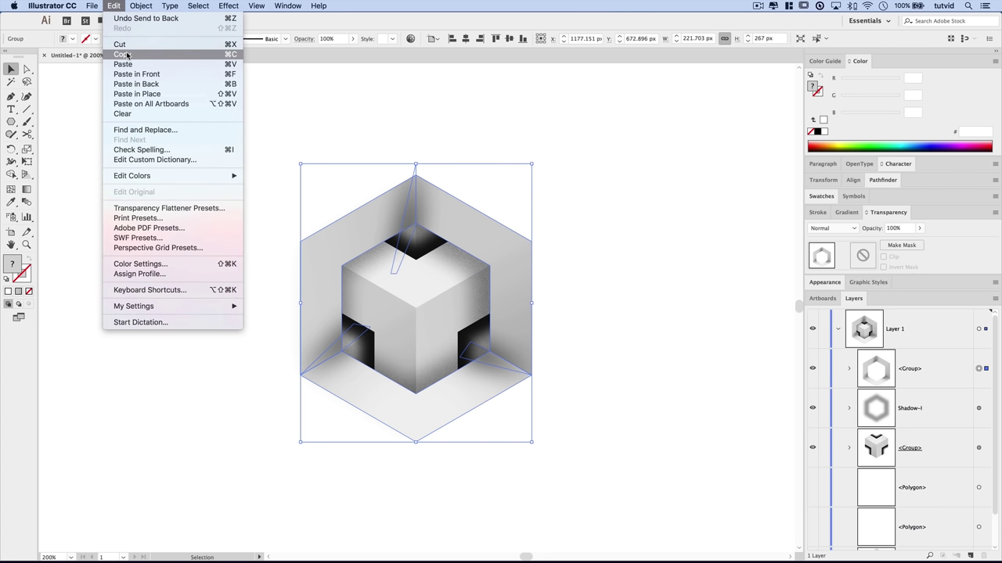
click(127, 55)
click(114, 6)
click(137, 74)
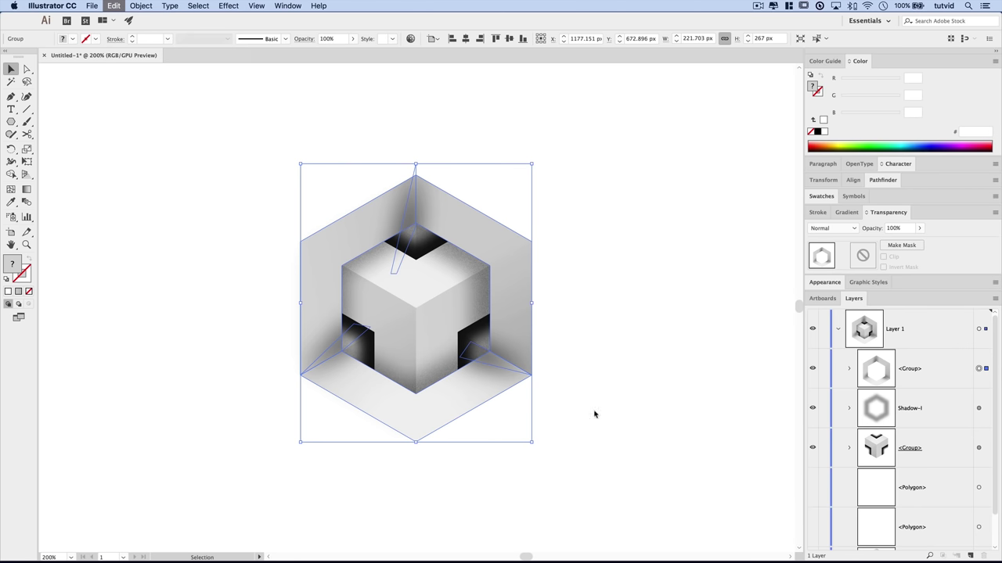
- Delete the masked corner-shadow group from inside the topmost ring copy
click(847, 373)
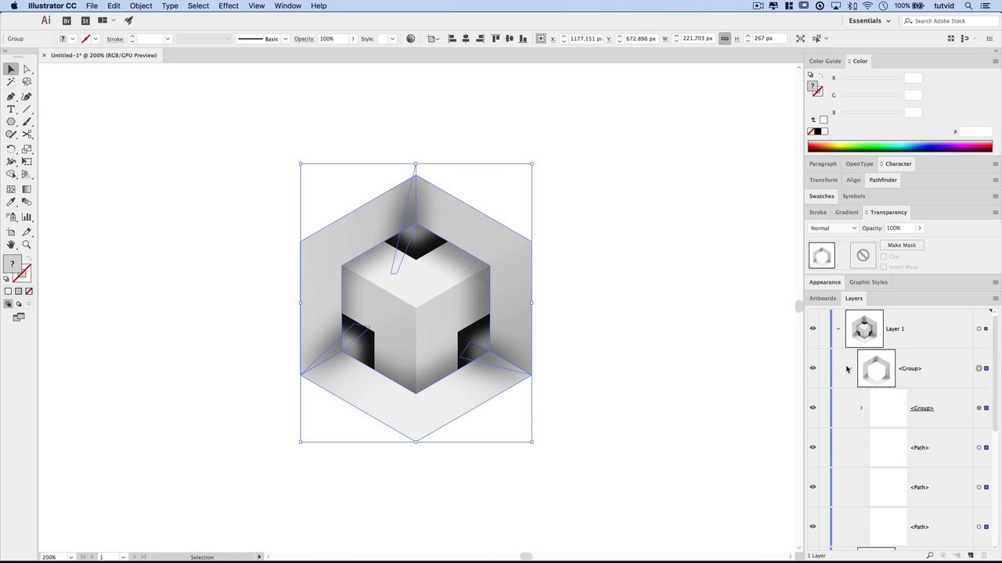
click(942, 410)
click(980, 408)
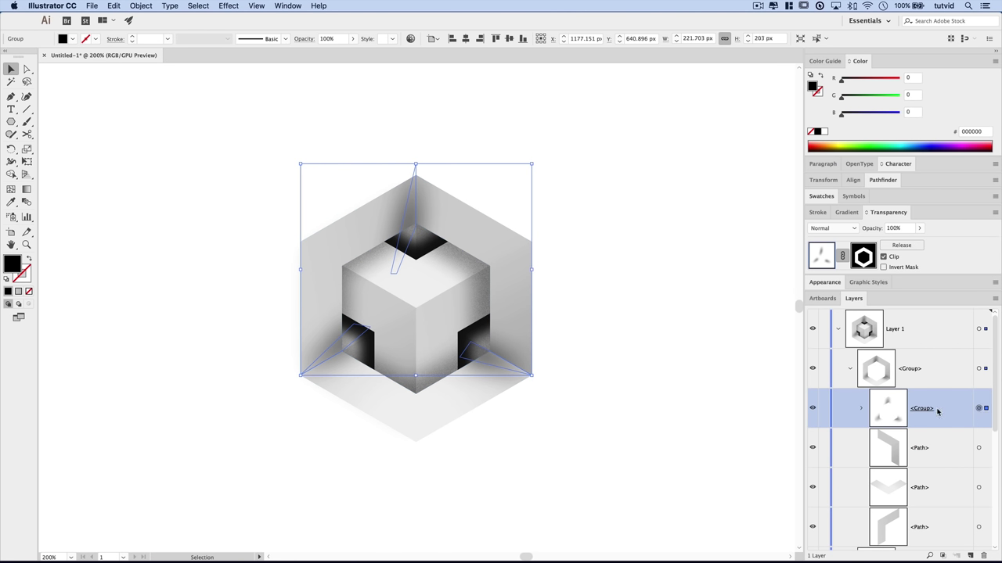
key(Delete)
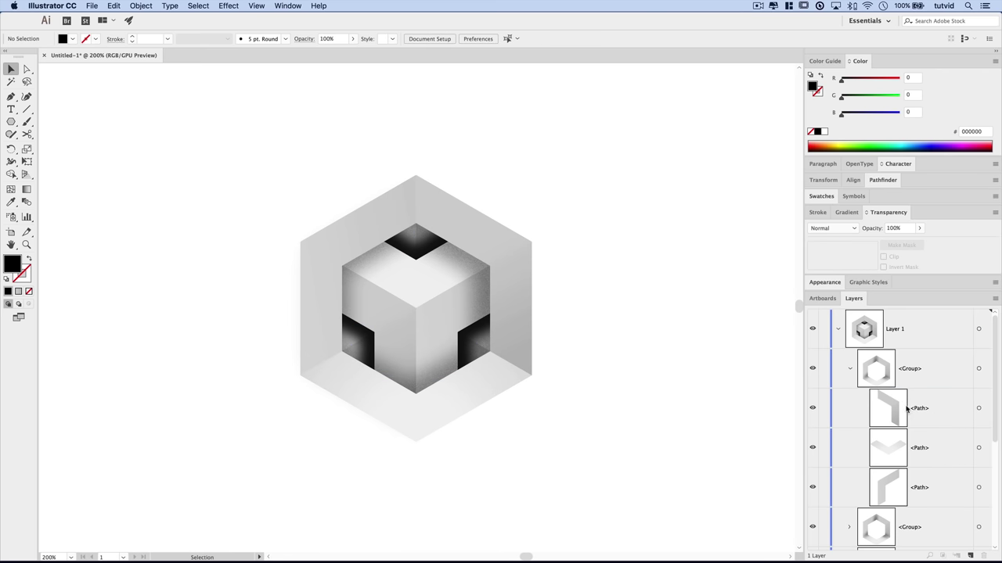
- Unite the three faces of the topmost ring copy into one shape with Pathfinder
click(978, 369)
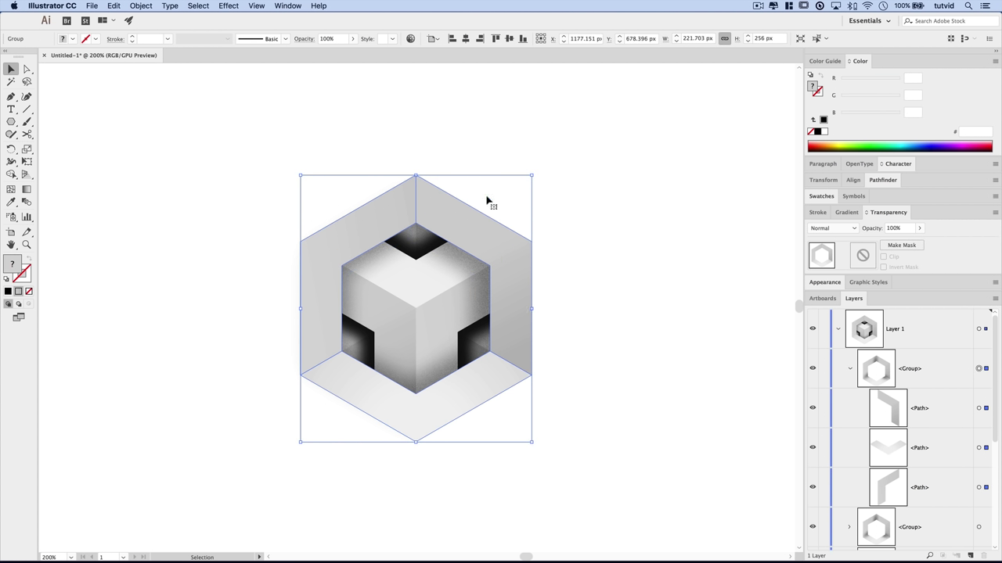
click(883, 180)
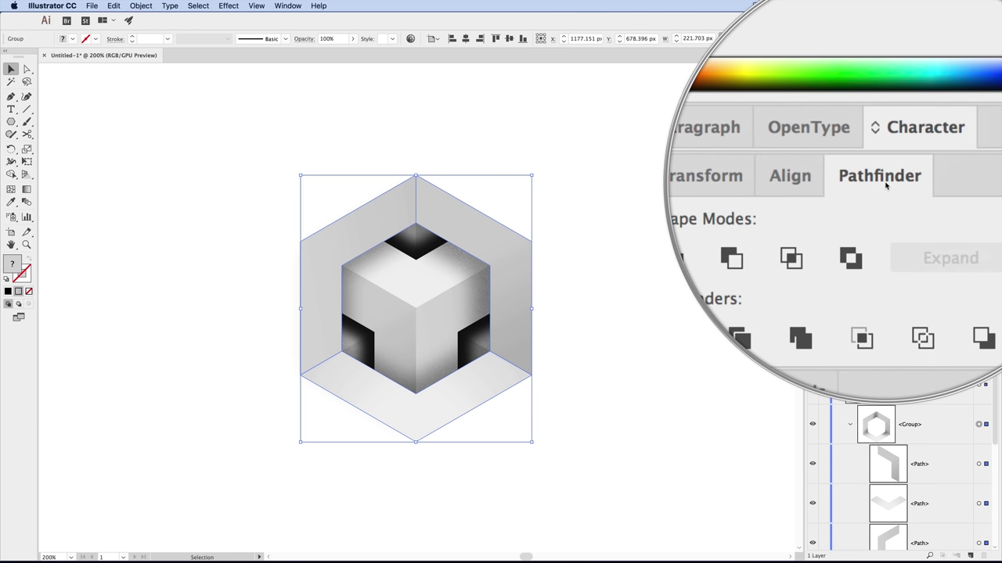
click(283, 5)
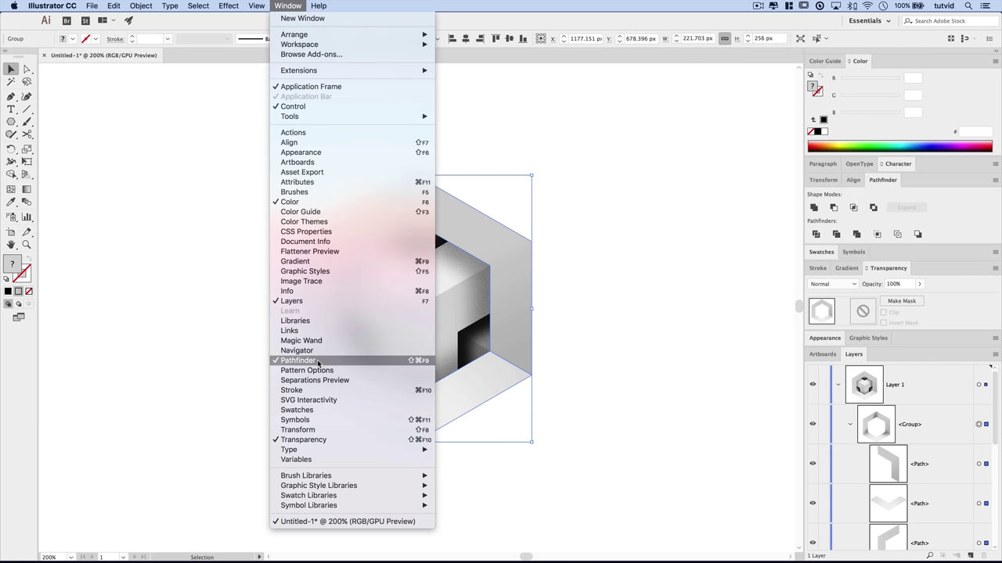
click(874, 185)
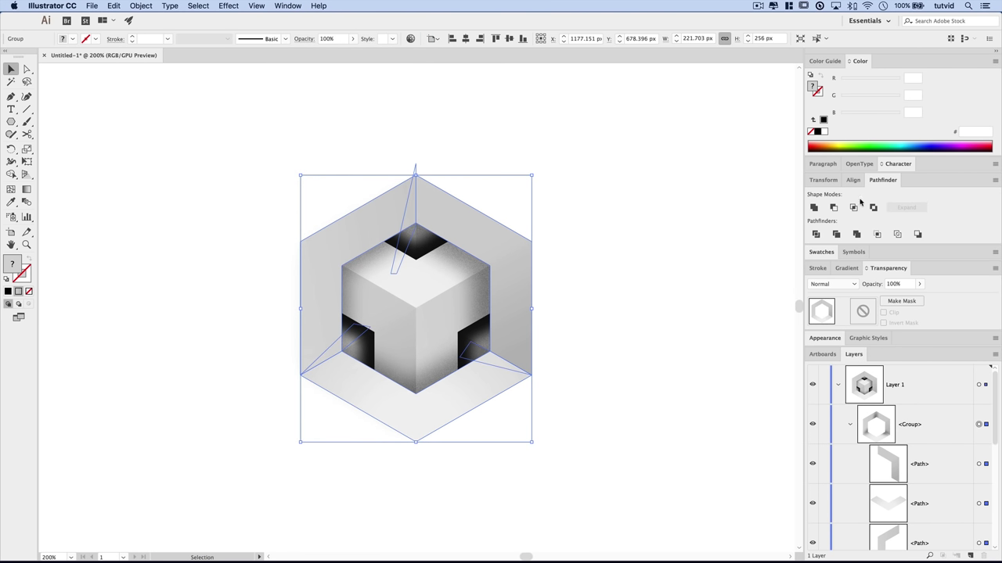
click(814, 208)
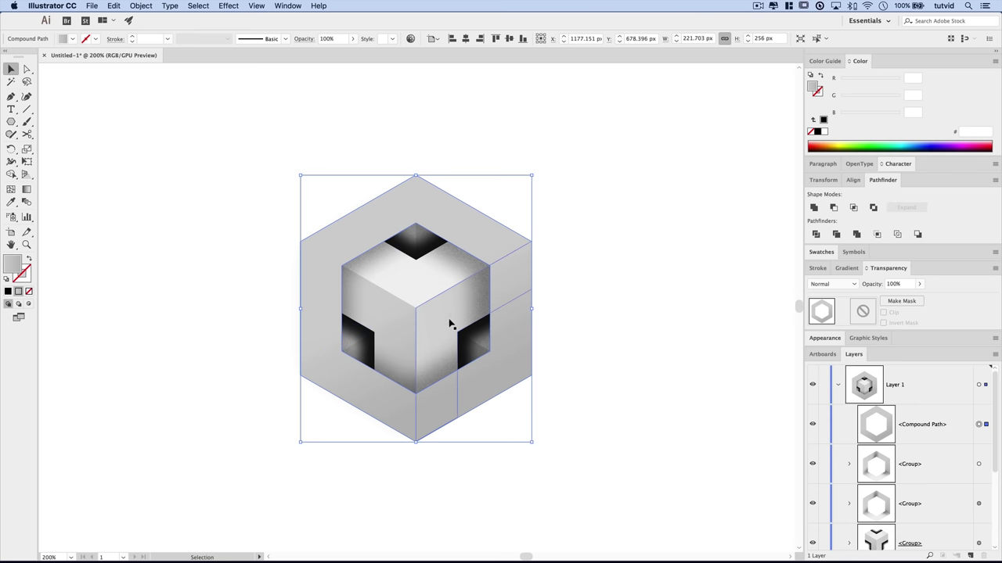
- Delete the inner hexagon path from the united ring to make a solid hexagon, and select that hexagon
click(26, 69)
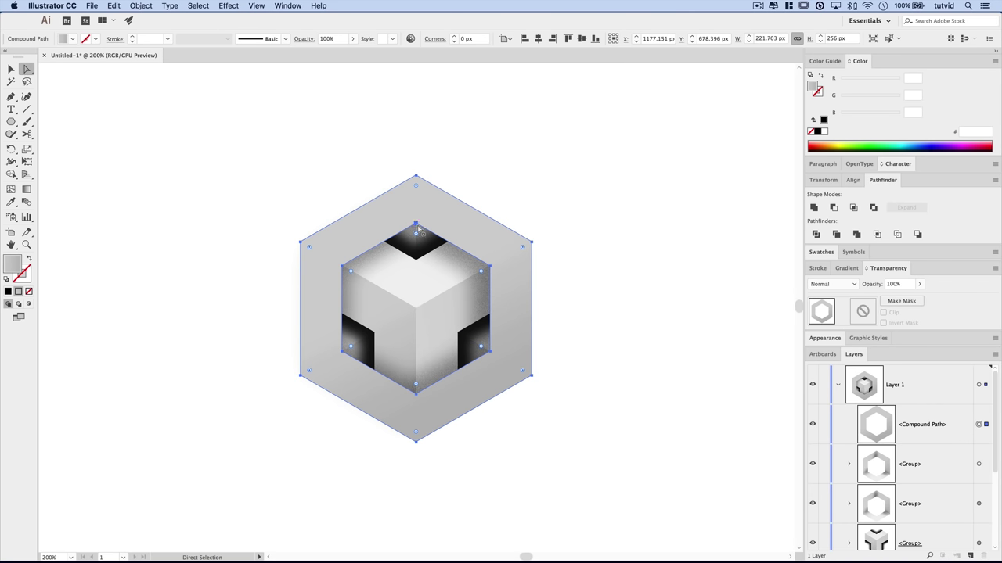
click(341, 269)
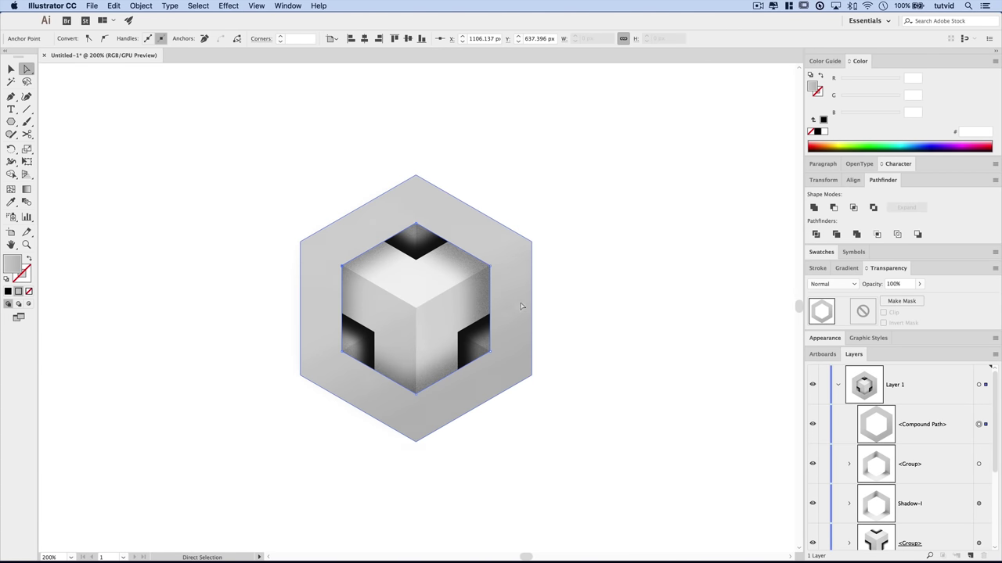
key(Delete)
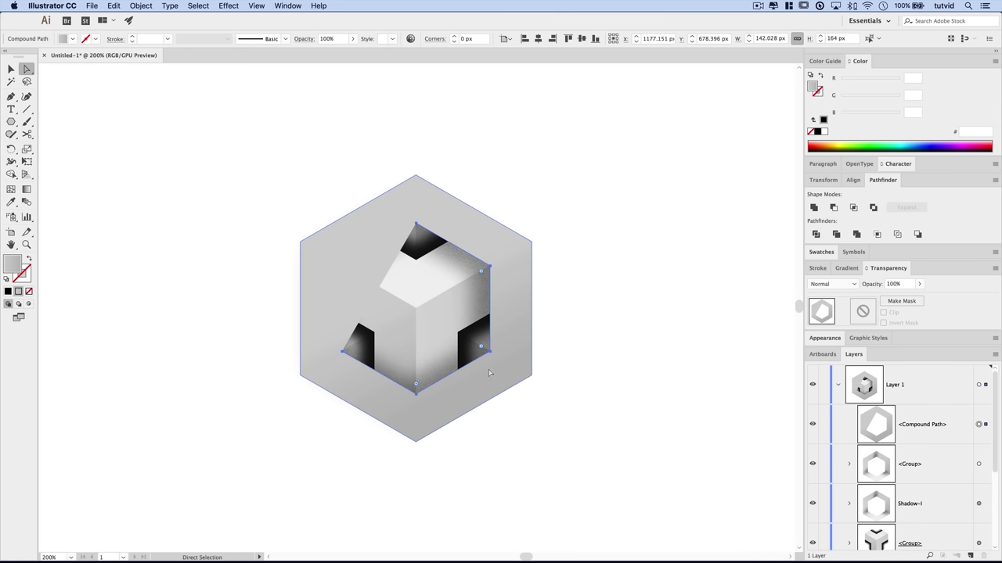
key(Delete)
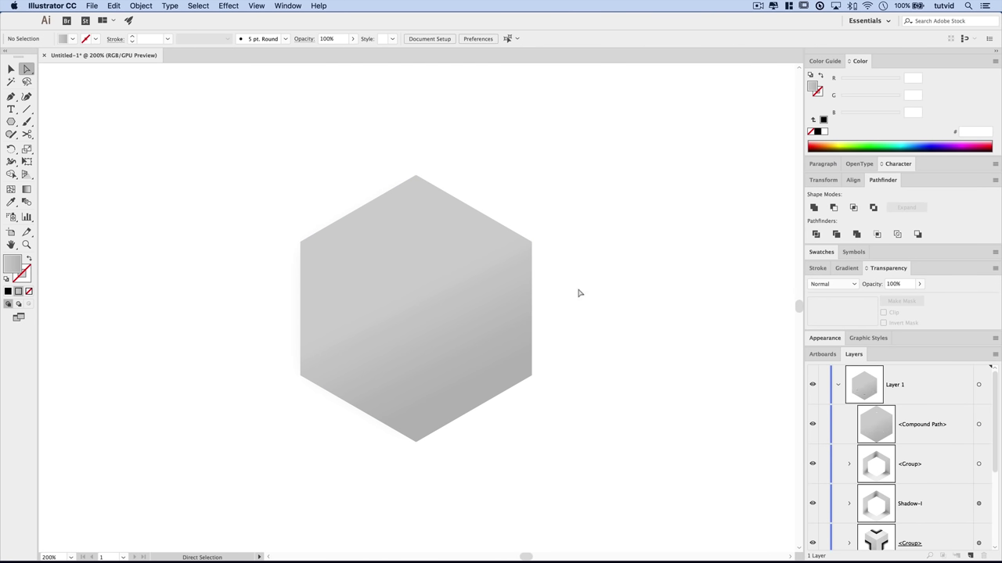
key(v)
click(430, 284)
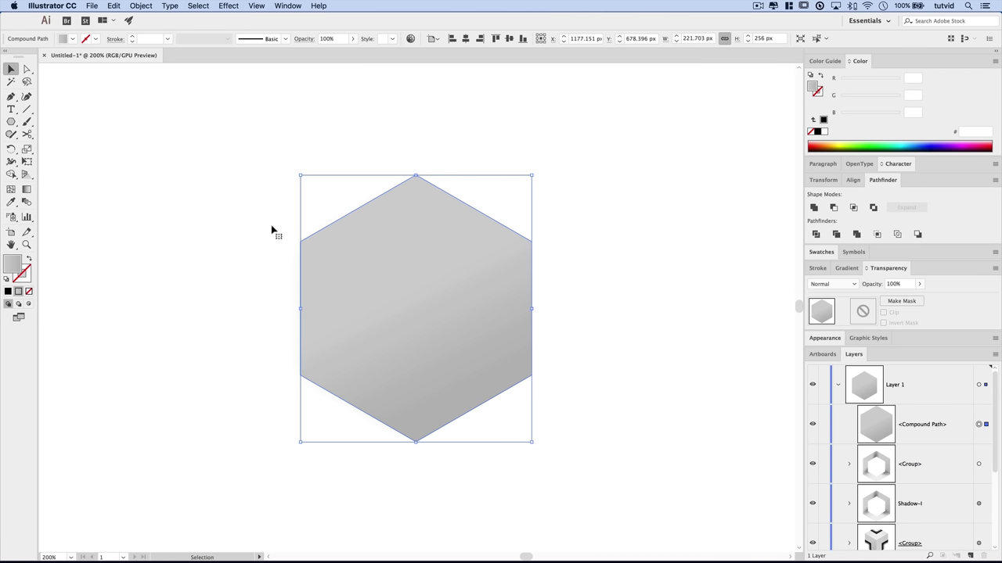
- Fill the solid hexagon with neutral gray at 0% saturation and 50% brightness
click(9, 291)
double_click(13, 265)
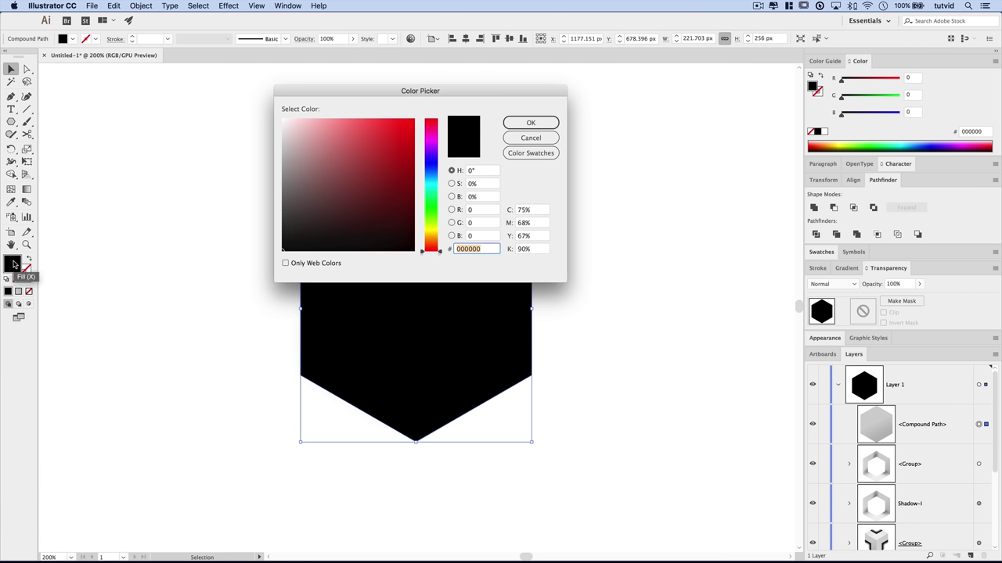
click(477, 184)
text(50)
key(Tab)
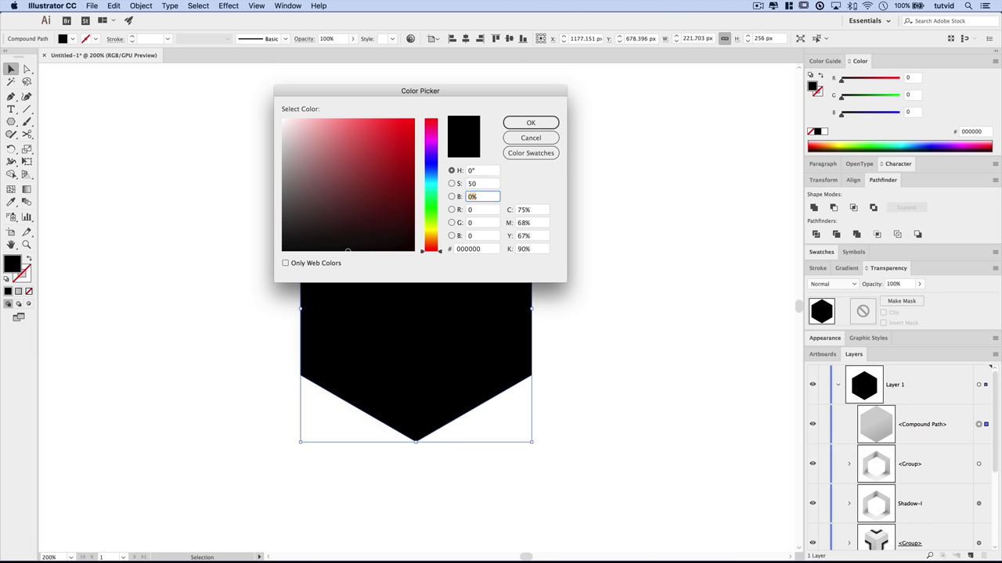
click(474, 185)
text(0)
key(Tab)
text(50)
key(Tab)
click(531, 123)
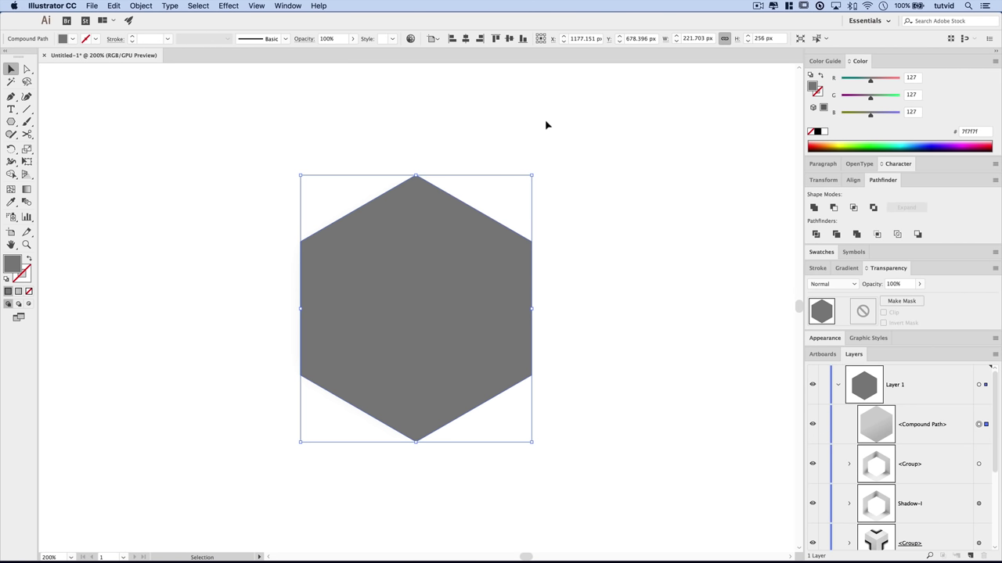
- Apply a Film Grain effect to the gray hexagon with Grain 5, Highlight Area 0 and Intensity 0
click(227, 5)
mouse_move(331, 197)
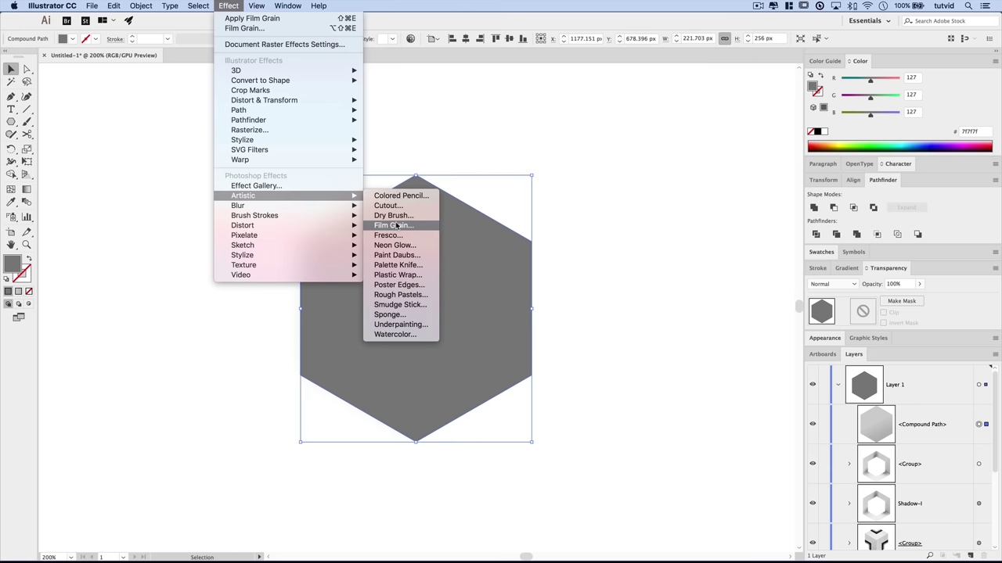
click(393, 225)
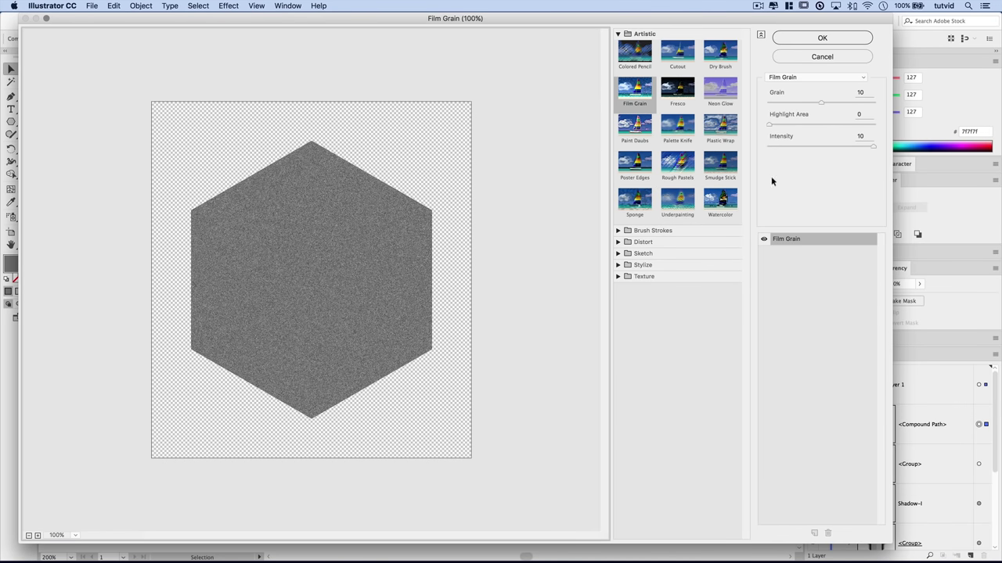
double_click(863, 93)
text(5)
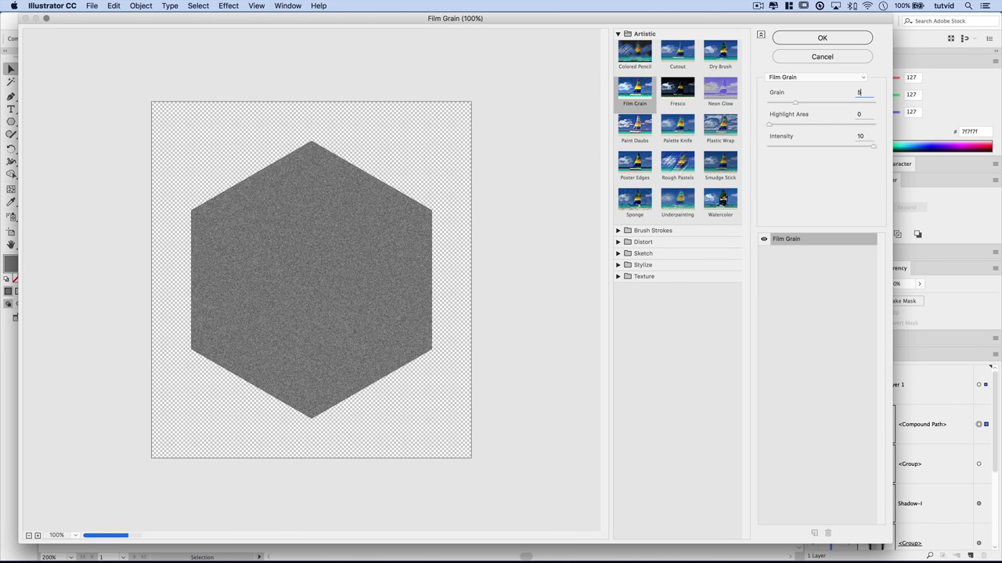
key(Tab)
key(Tab)
text(0)
key(Tab)
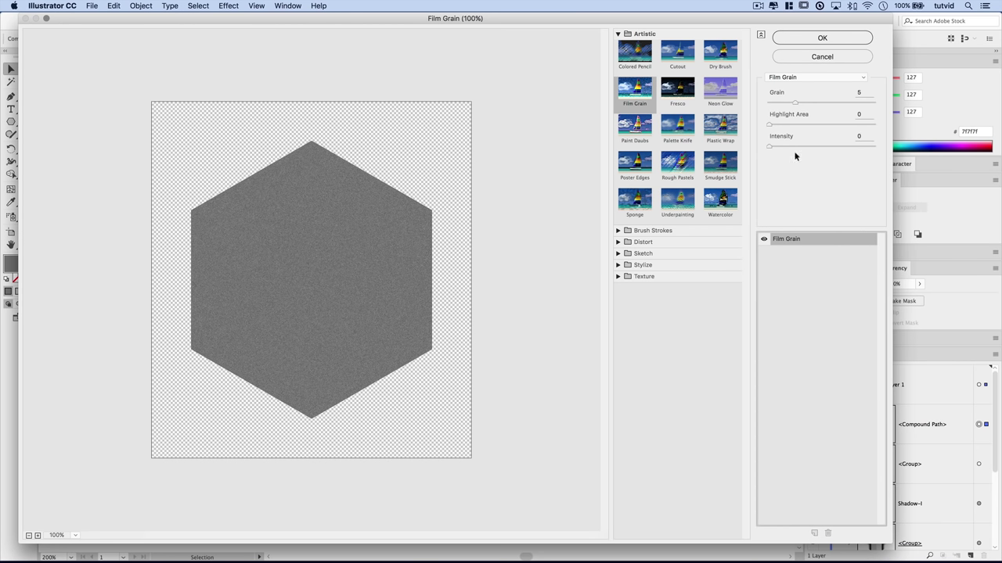
click(823, 40)
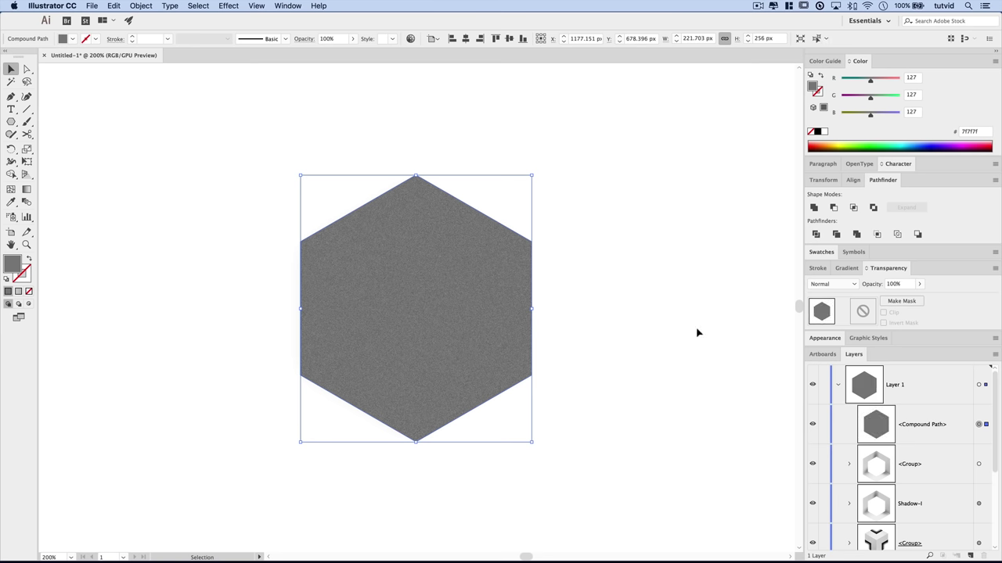
- Blend the grainy hexagon over the cube using Soft Light at 50% opacity
click(840, 286)
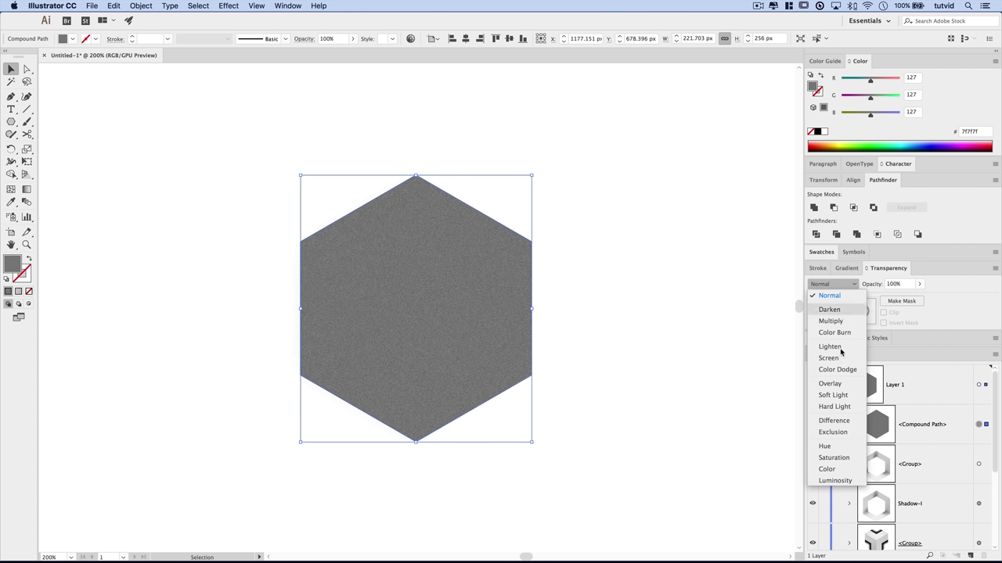
click(842, 391)
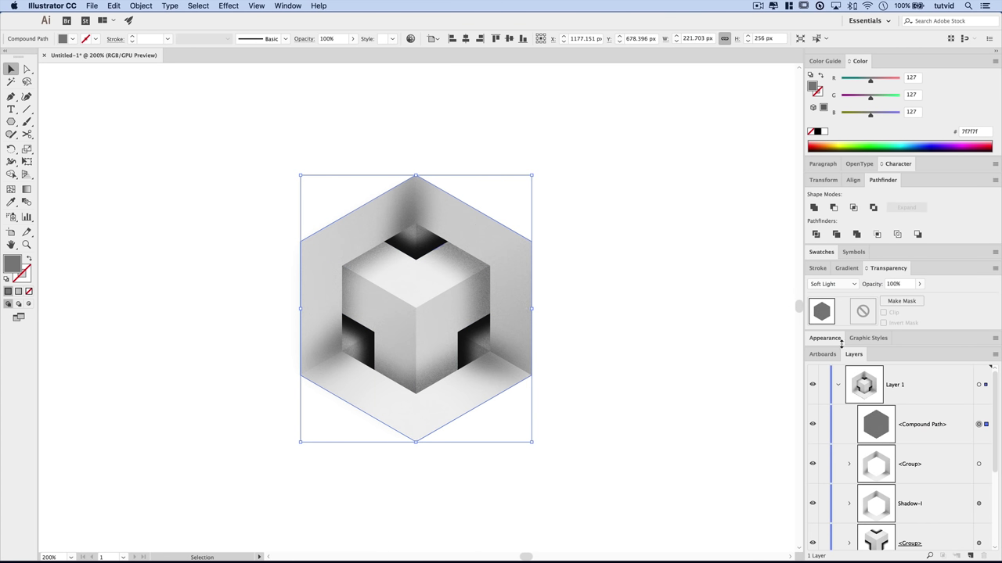
click(903, 285)
click(657, 277)
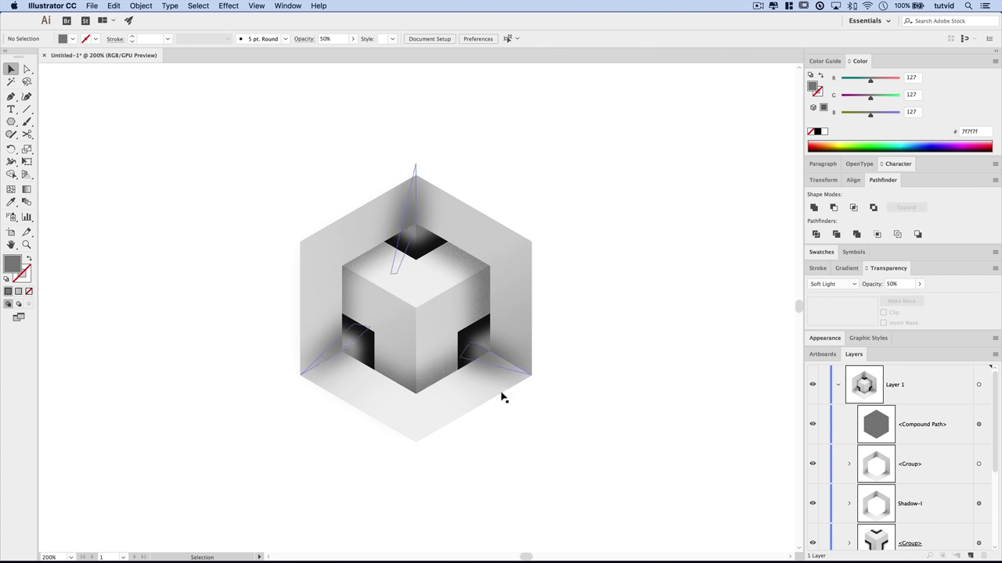
- Select all the visible cube artwork and group it into a single object
drag(485, 389, 483, 358)
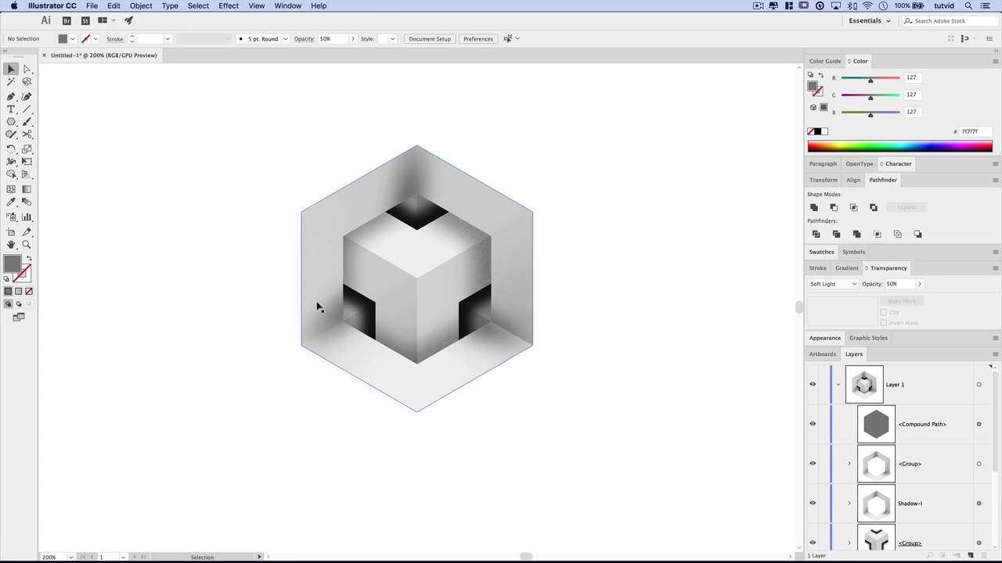
key(super+1)
scroll(309, 372, right, 3)
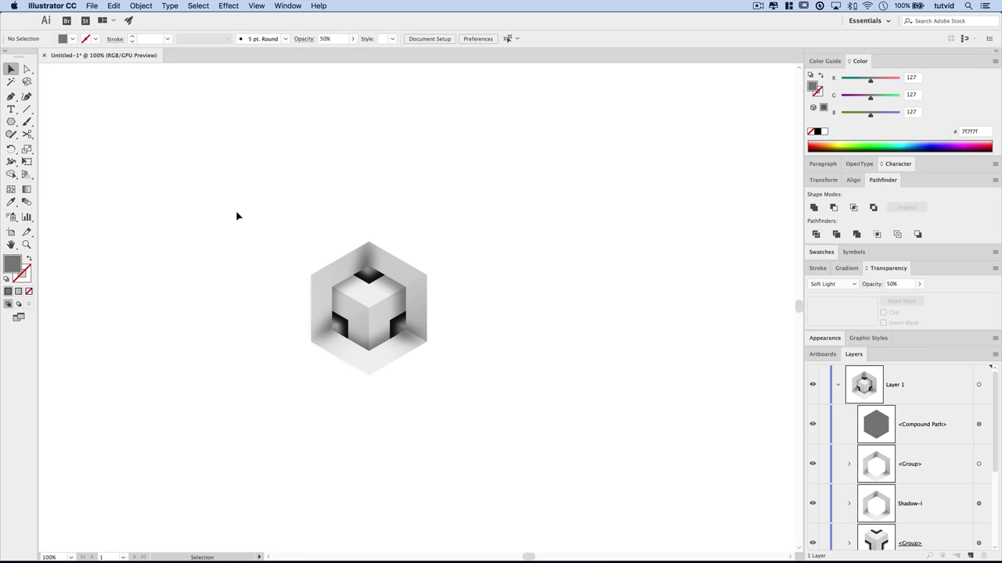
drag(247, 183, 574, 421)
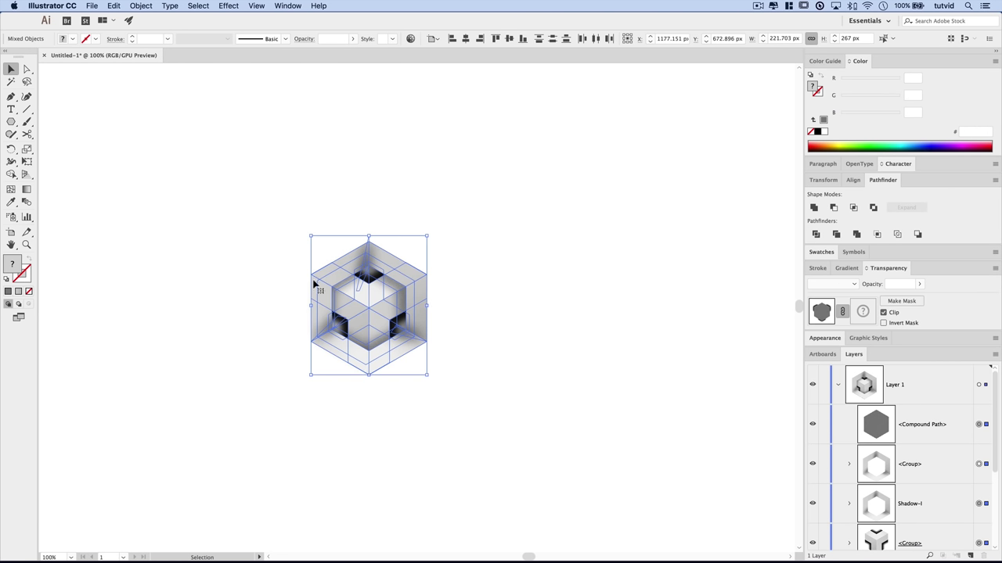
click(144, 5)
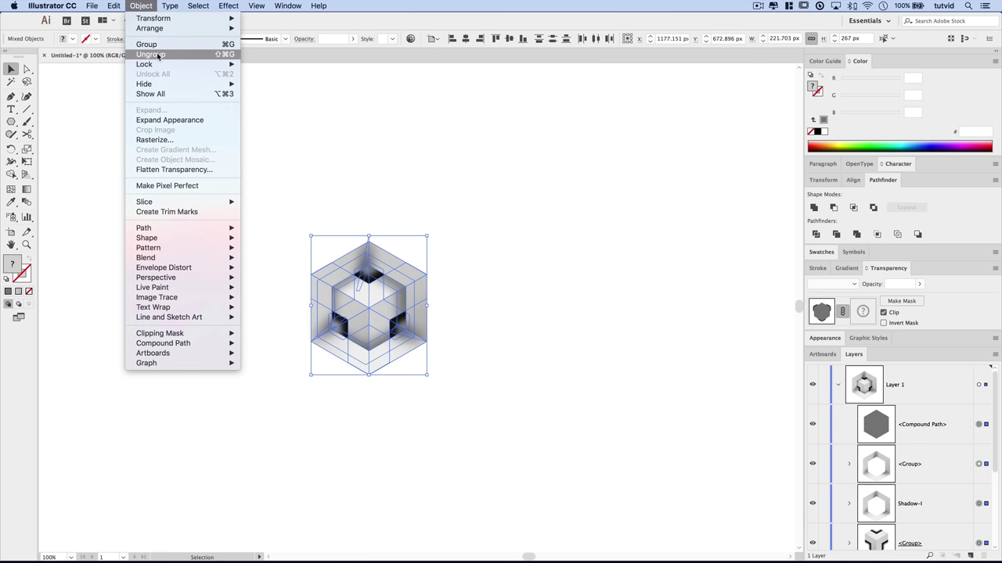
click(149, 42)
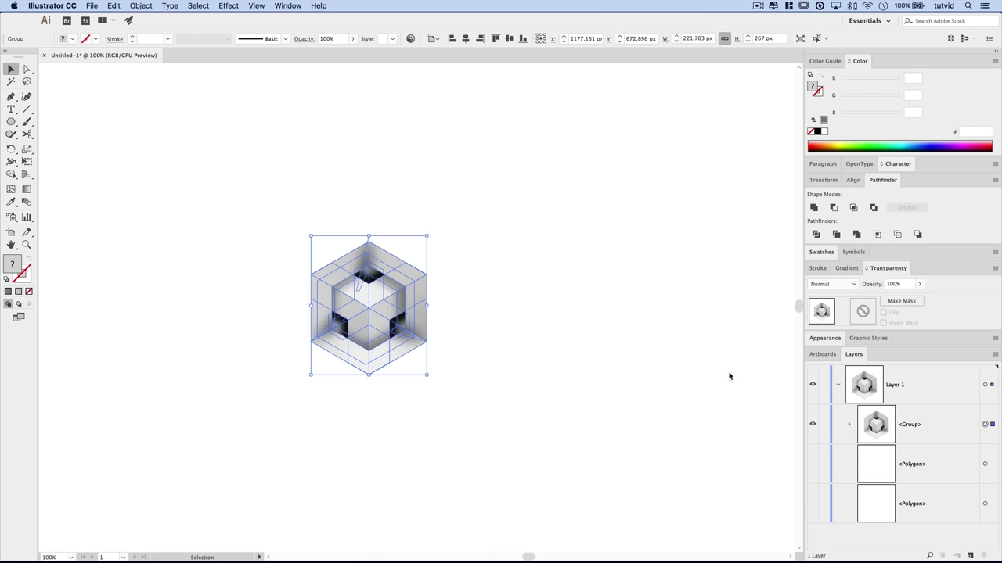
- Delete the two hidden polygons beneath the cube group in Layer 1
click(939, 465)
shift+click(933, 493)
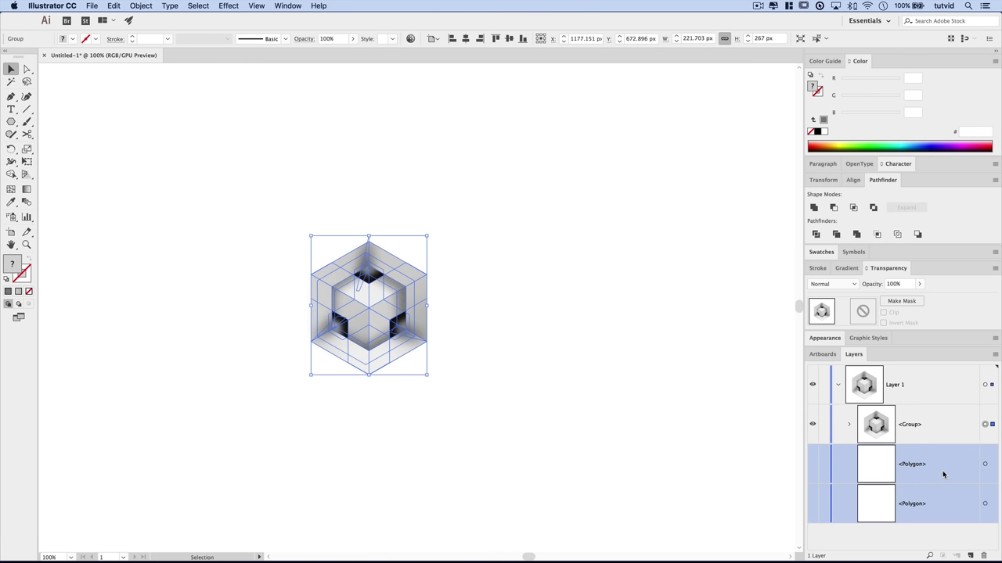
drag(943, 474, 900, 432)
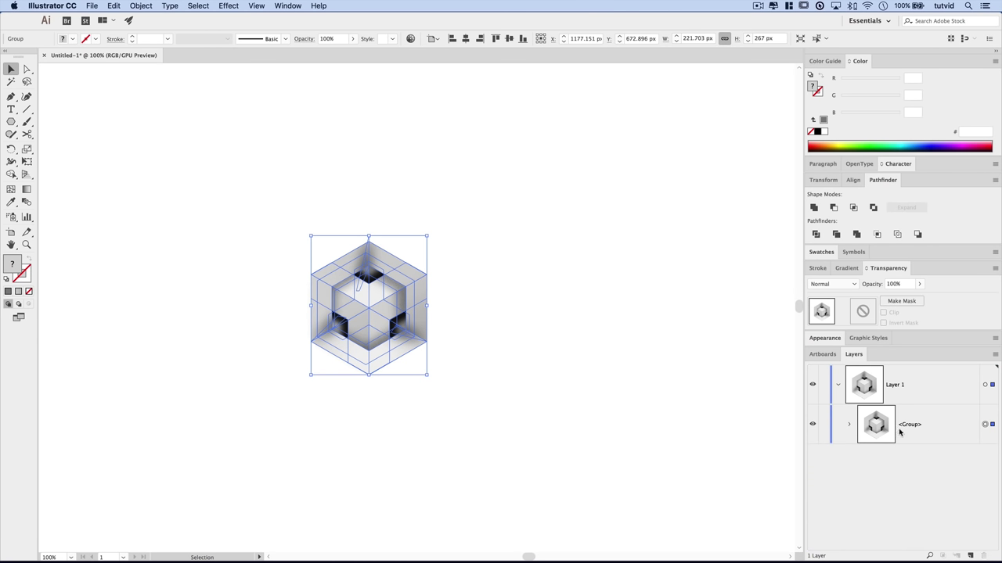
- Move the cube group toward the artboard's upper left, centred at about X 302 px, Y 522 px
key(super+minus)
key(super+minus)
key(super+minus)
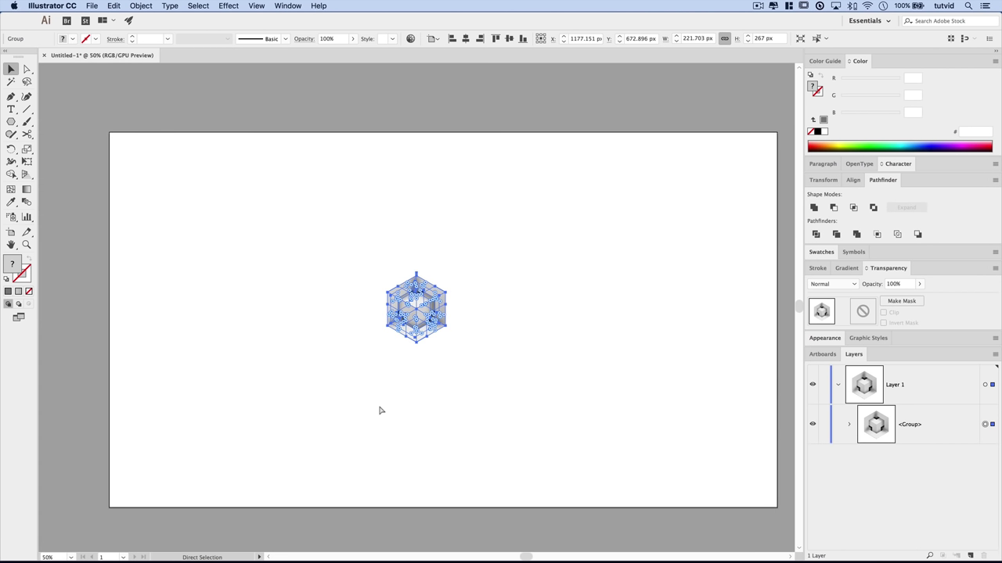
drag(416, 303, 264, 277)
click(354, 332)
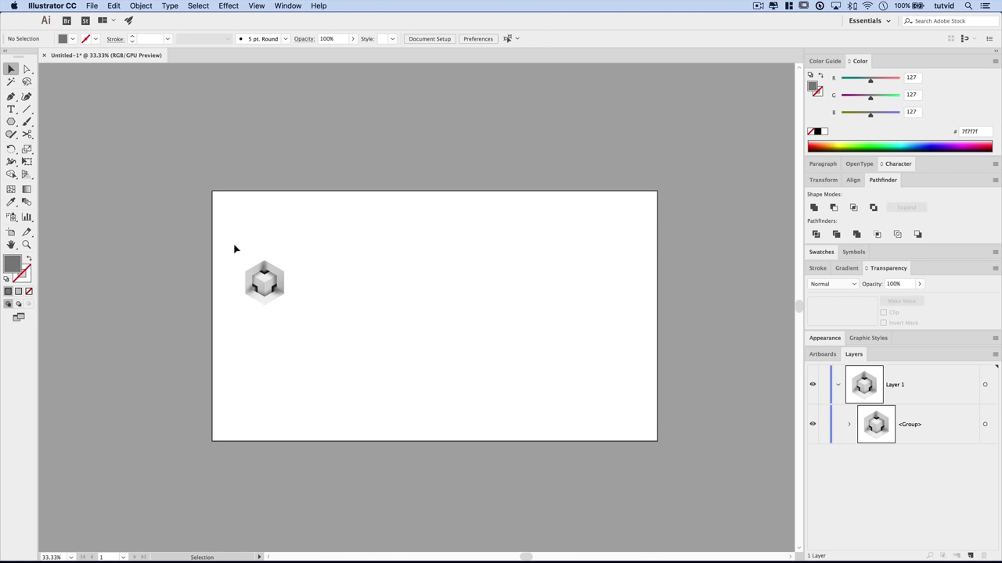
- Duplicate the cube group horizontally, edge to edge, to build a row of four cubes
drag(234, 249, 304, 318)
click(256, 6)
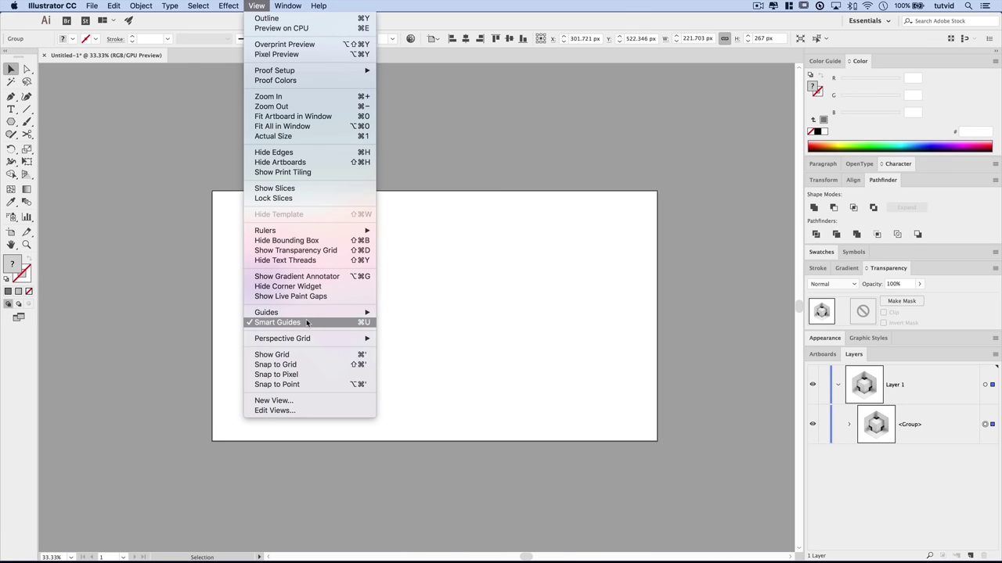
click(412, 308)
drag(263, 279, 380, 281)
click(388, 283)
click(382, 336)
- Duplicate the row of four cubes twice to its right, making a continuous row of twelve
drag(230, 238, 461, 353)
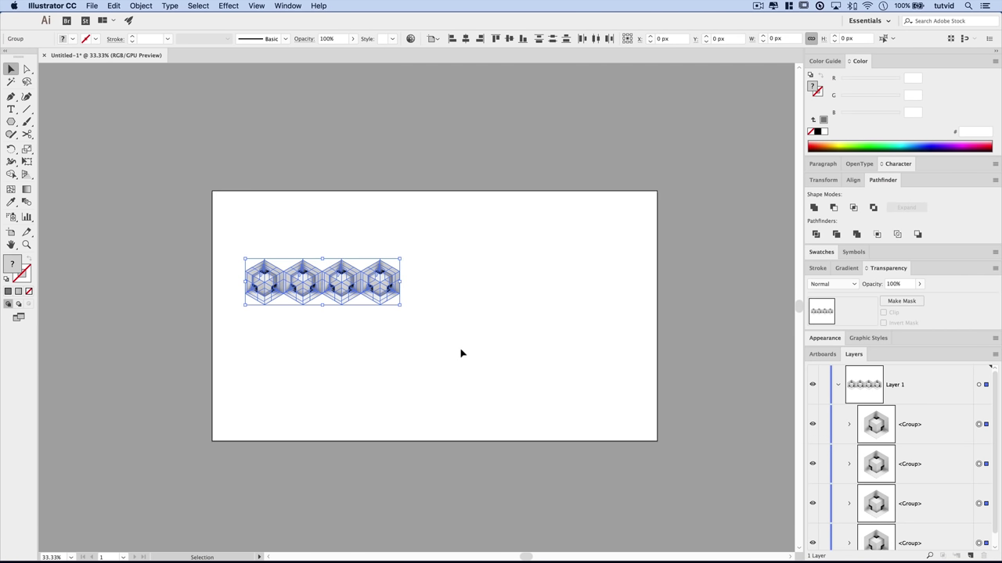
drag(328, 280, 610, 288)
click(563, 368)
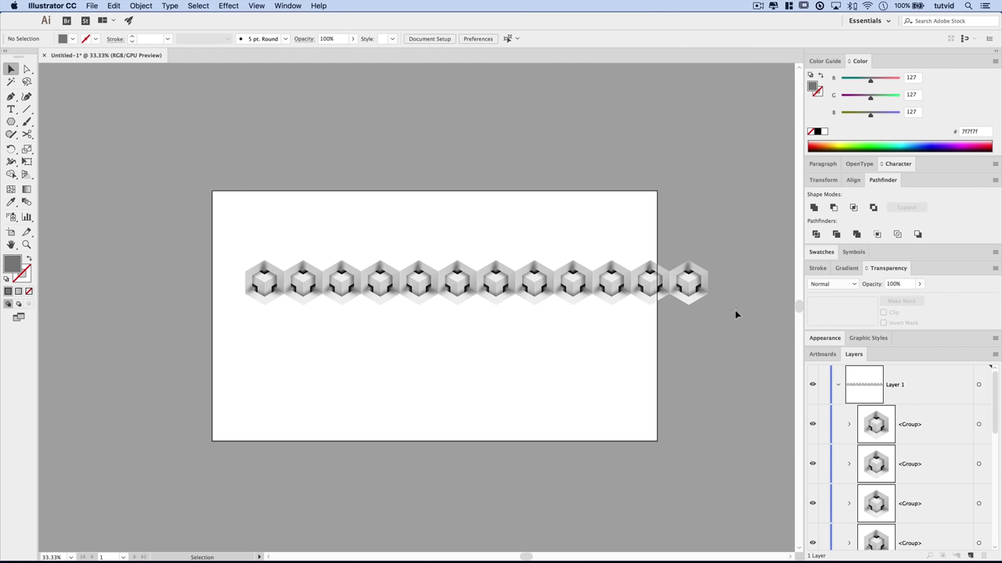
- Move the row of twelve cubes onto the artboard's upper edge, overhanging its left side
drag(752, 232, 179, 306)
drag(330, 277, 265, 191)
click(496, 345)
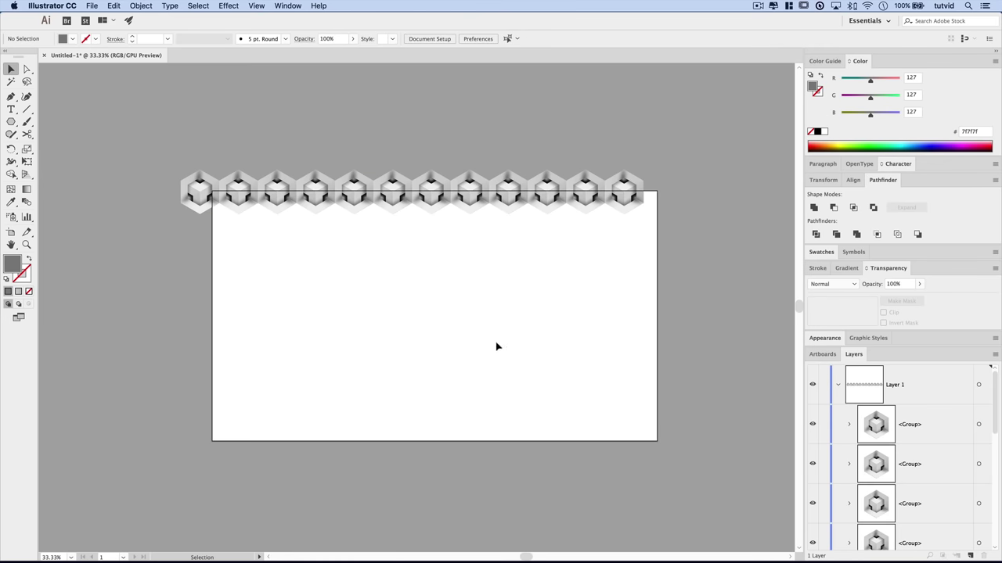
- Duplicate the rightmost cube once more to extend the row past the artboard's right edge
click(633, 196)
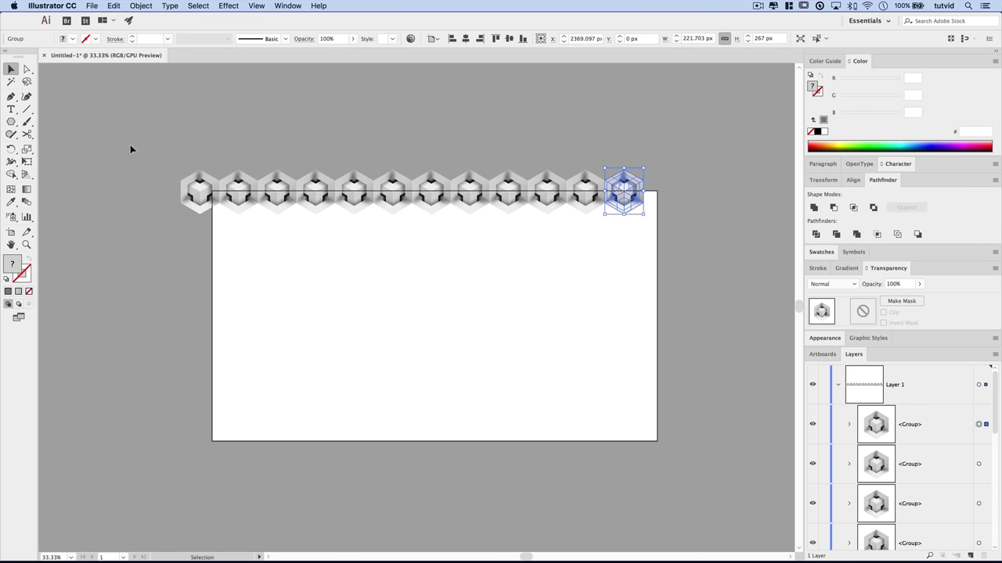
key(super+a)
click(633, 256)
click(633, 205)
drag(630, 205, 670, 205)
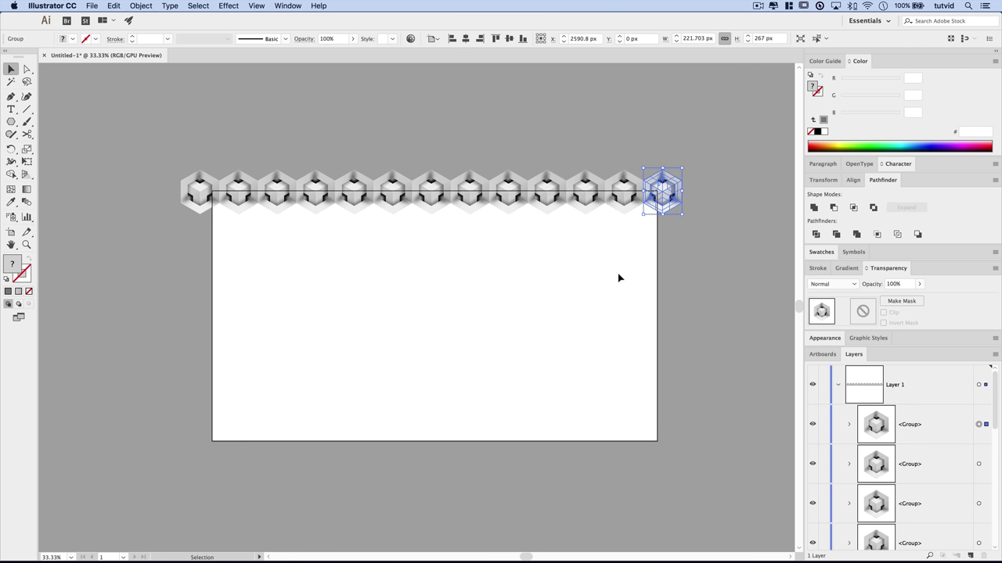
- Nudge the whole row of thirteen cubes right to about X 1328 px, keeping both artboard sides covered
click(618, 278)
drag(170, 148, 698, 244)
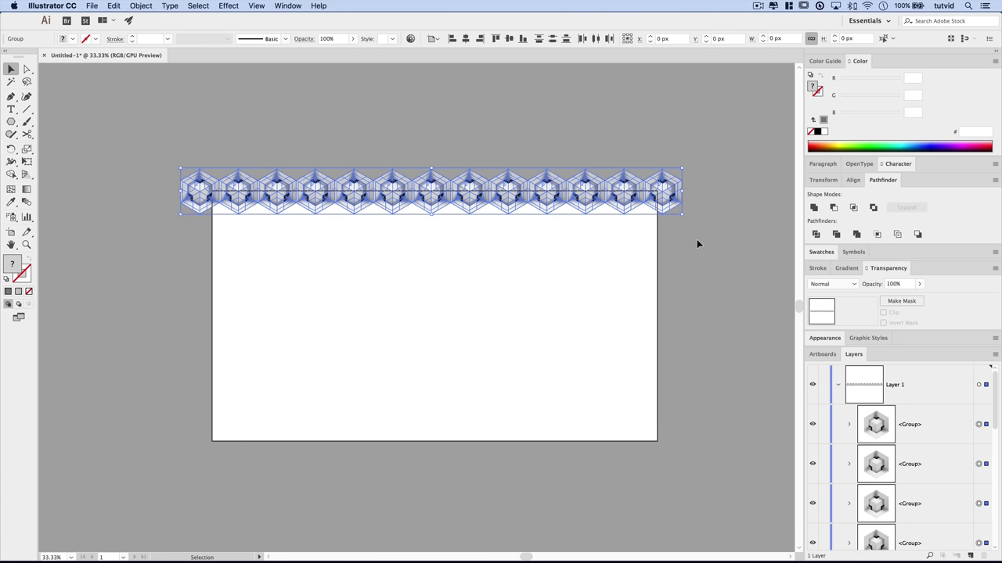
key(shift+Right)
key(shift+Right)
key(shift+Right)
key(shift+Right)
key(shift+Right)
key(shift+Right)
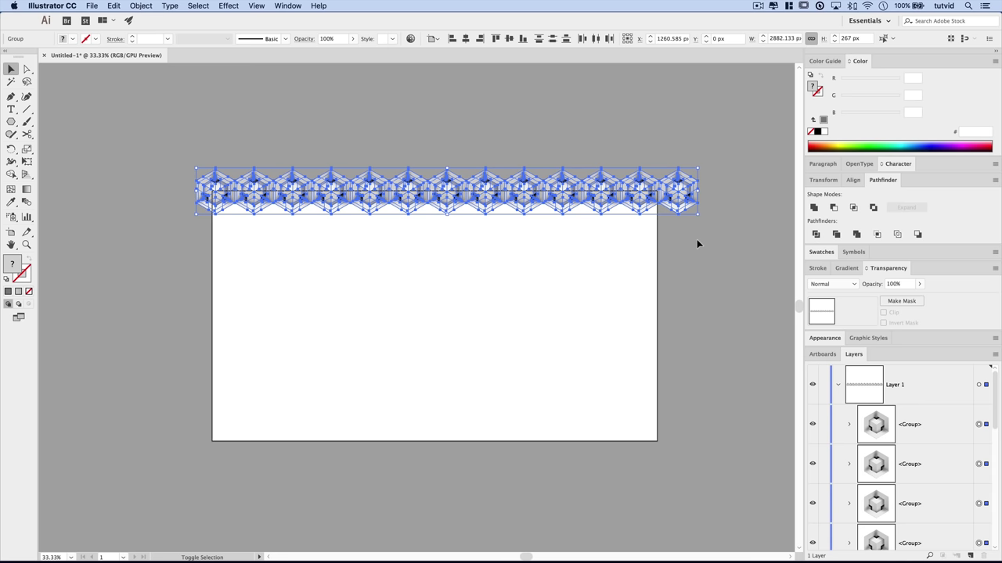
key(ctrl+z)
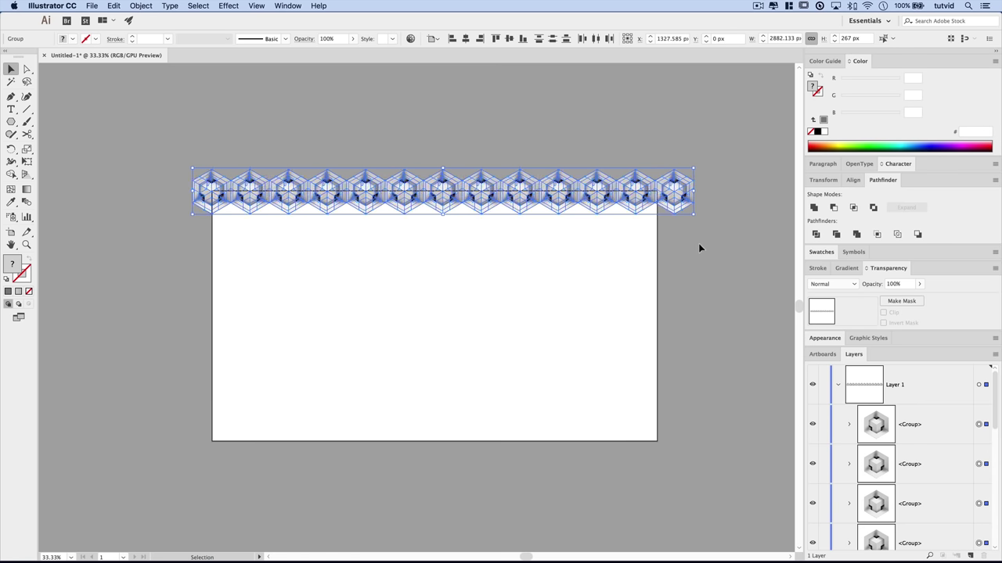
click(688, 245)
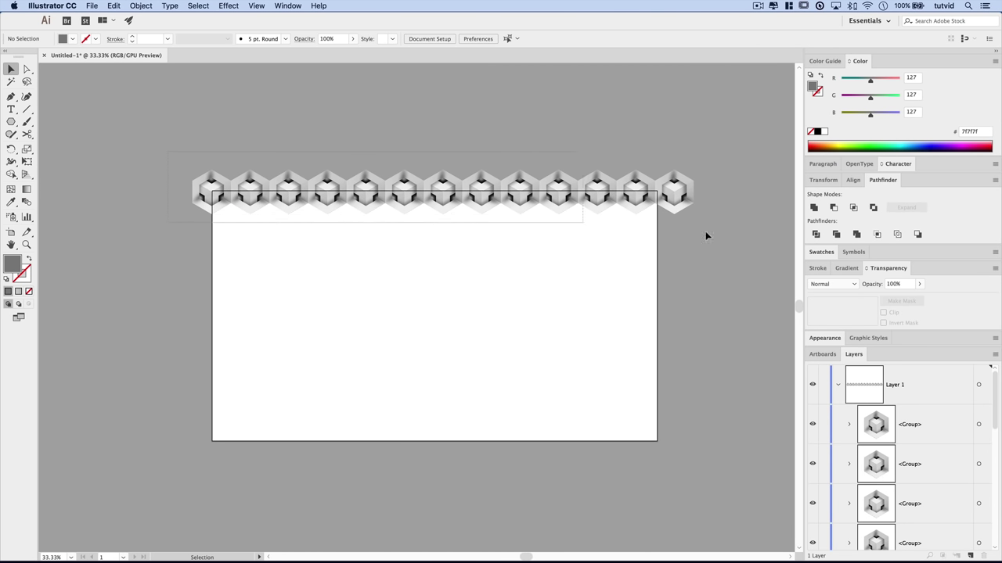
- Duplicate the entire row downward, offset half a cube to the right so the hexagons interlock
key(ctrl+a)
drag(277, 182, 297, 213)
click(288, 309)
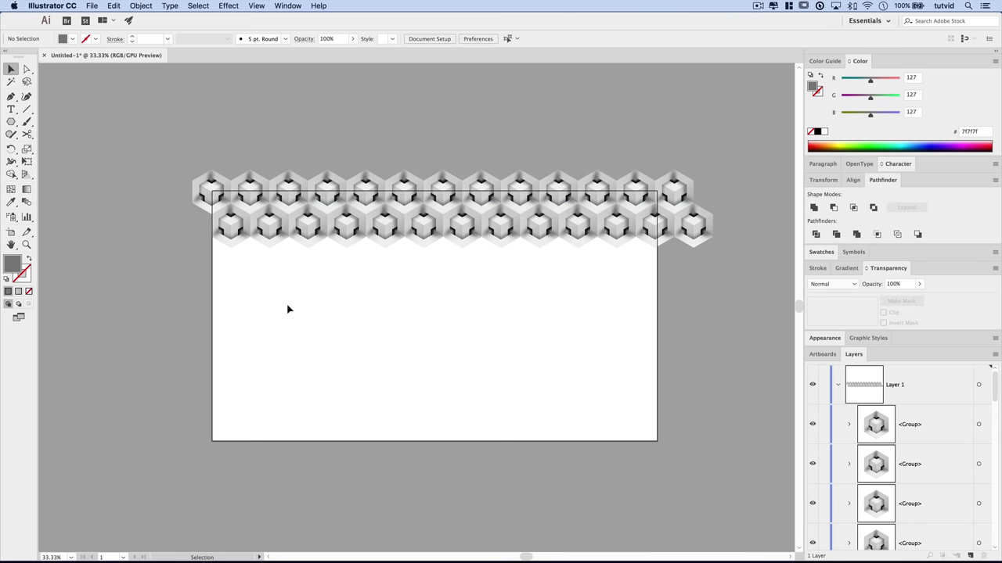
- Select both interlocking rows and duplicate the pair downward twice to build six rows of cubes
drag(207, 245, 781, 296)
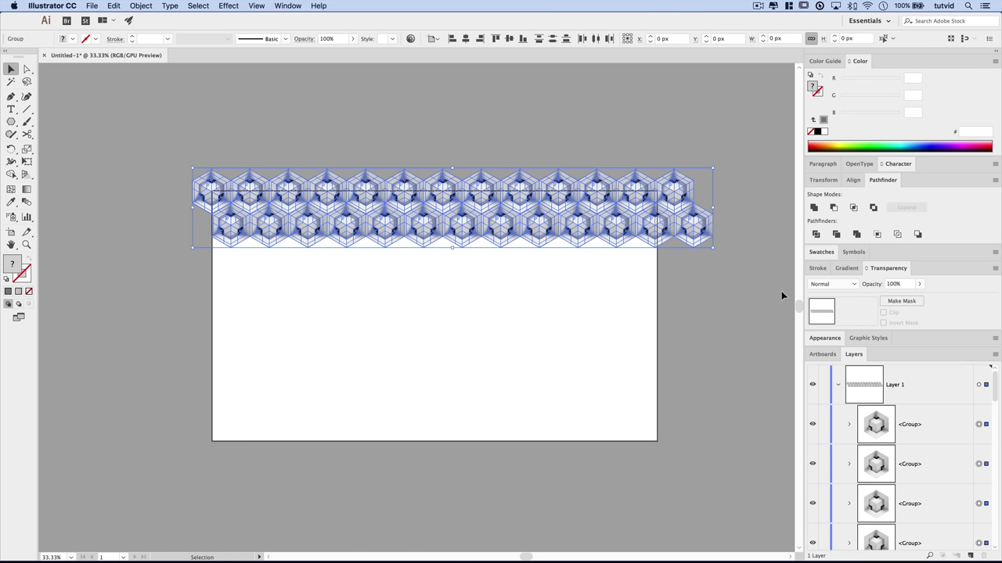
click(704, 283)
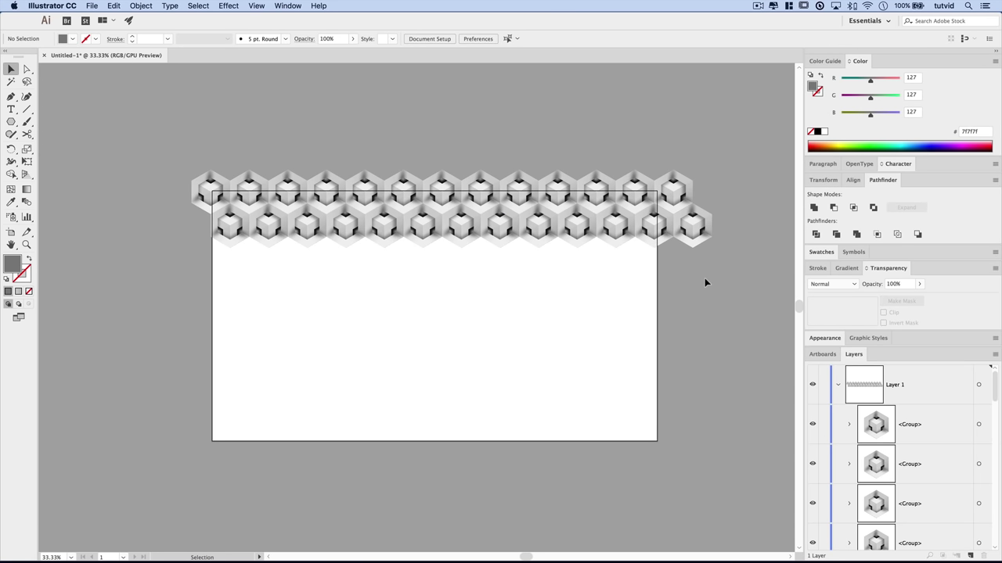
drag(175, 172, 676, 256)
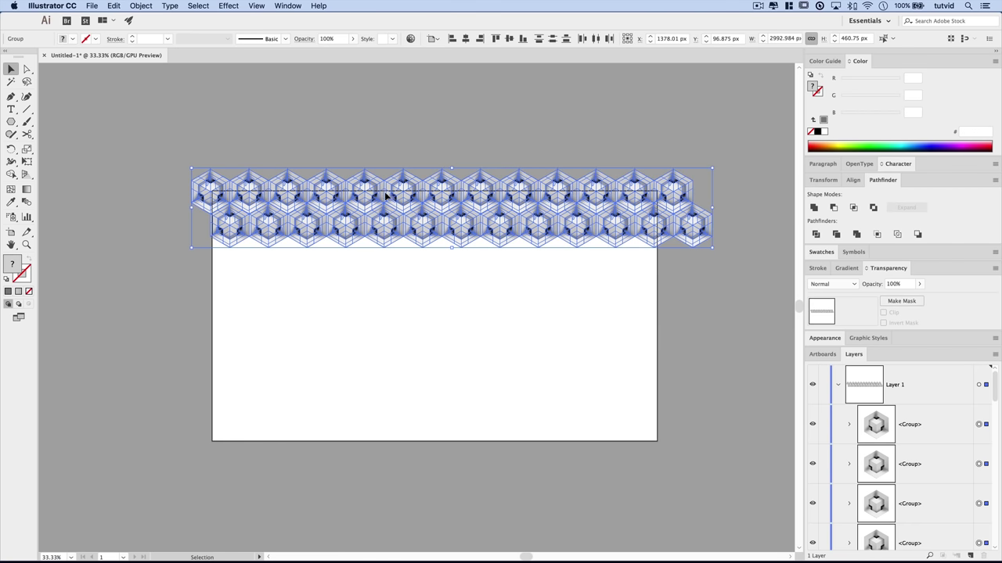
drag(390, 196, 329, 327)
click(294, 444)
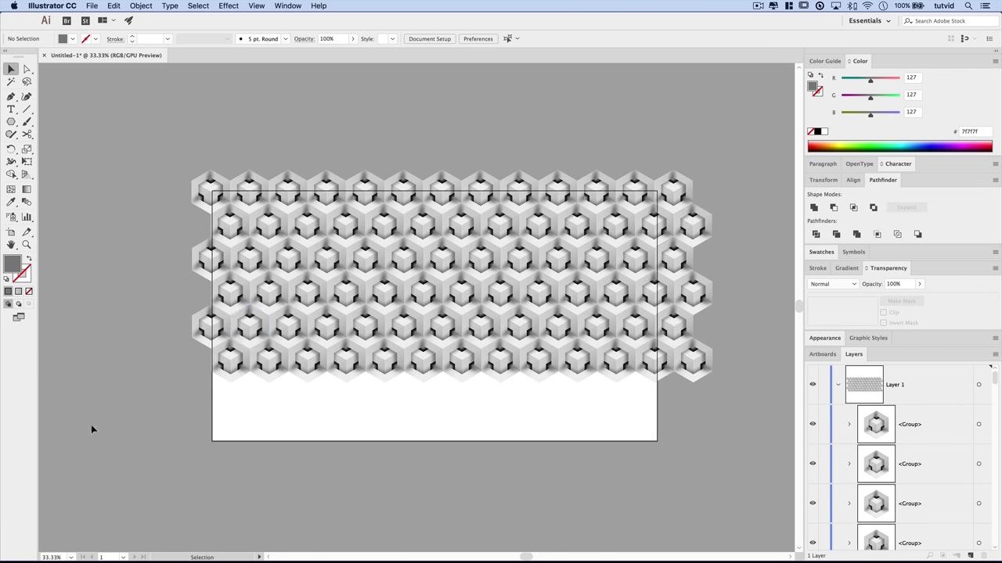
- Duplicate the bottom two interlocking rows downward once more so eight rows of cubes cover the artboard's full height
drag(778, 340, 522, 400)
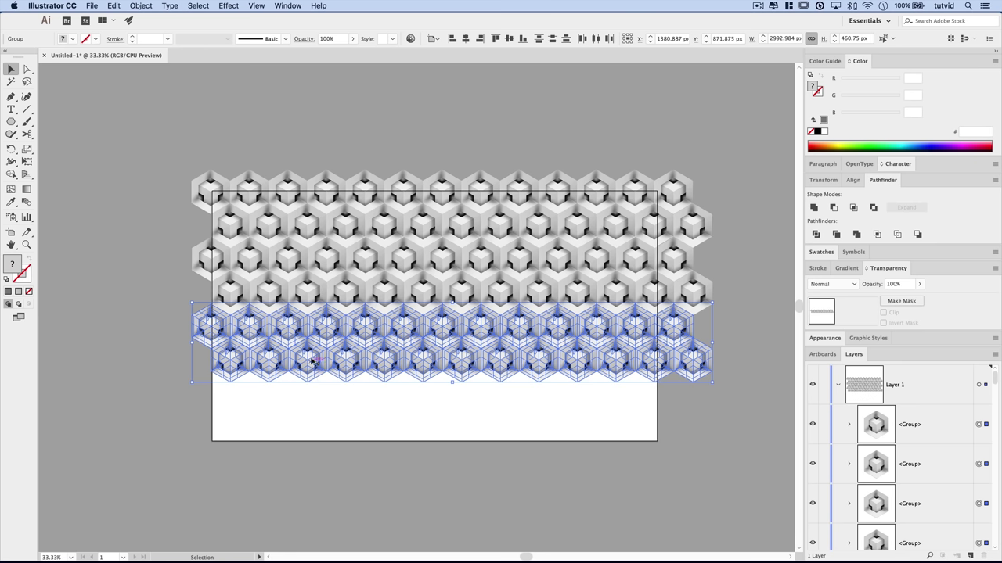
drag(311, 361, 319, 402)
click(294, 488)
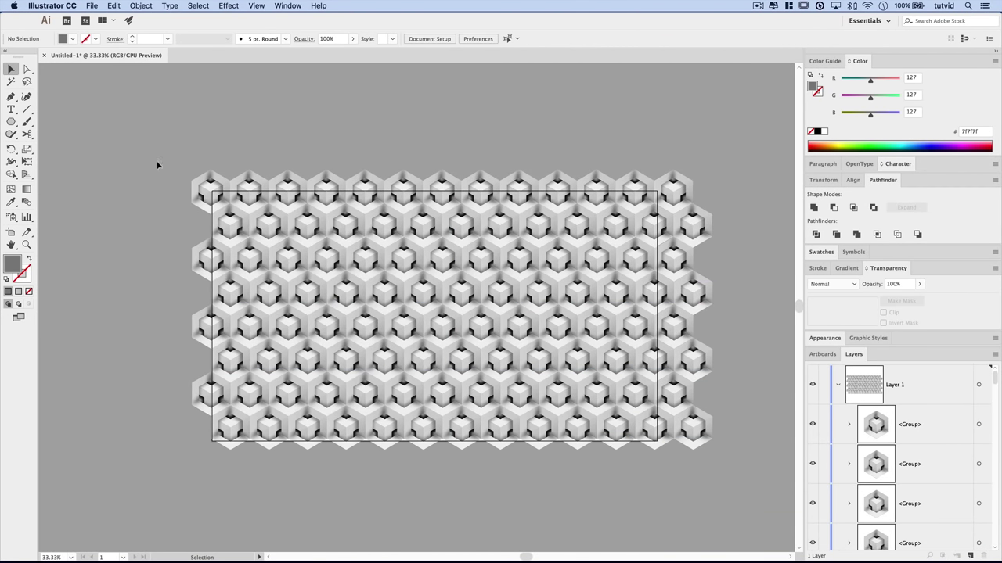
- Nudge the whole cube pattern down to about Y 712 px, keeping the artboard fully covered
key(super+a)
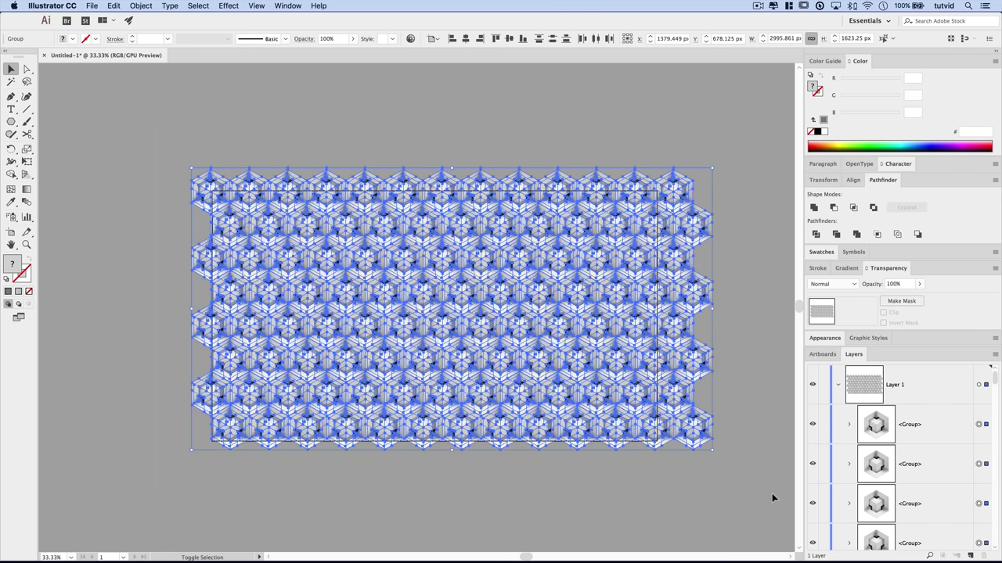
key(shift+Down)
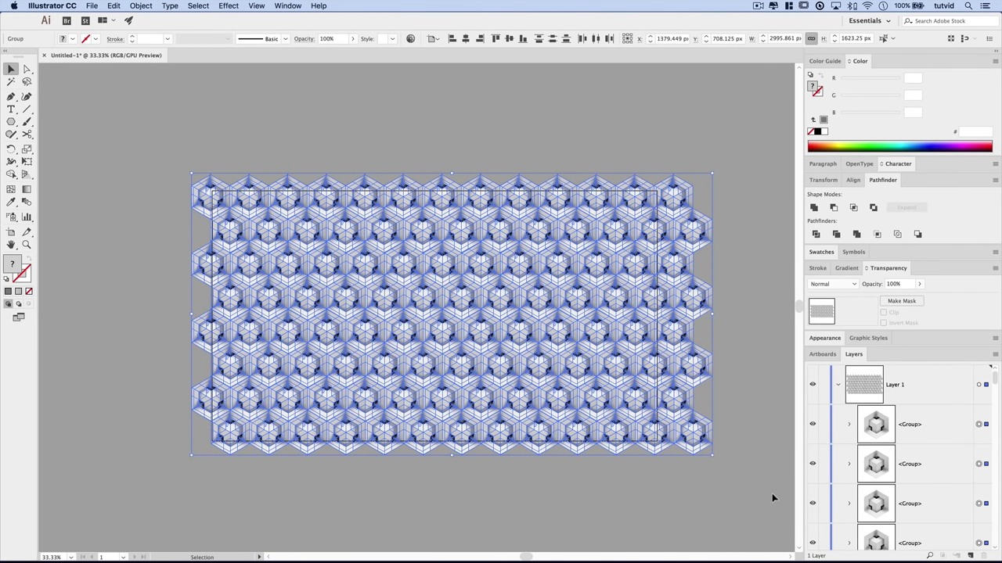
click(634, 505)
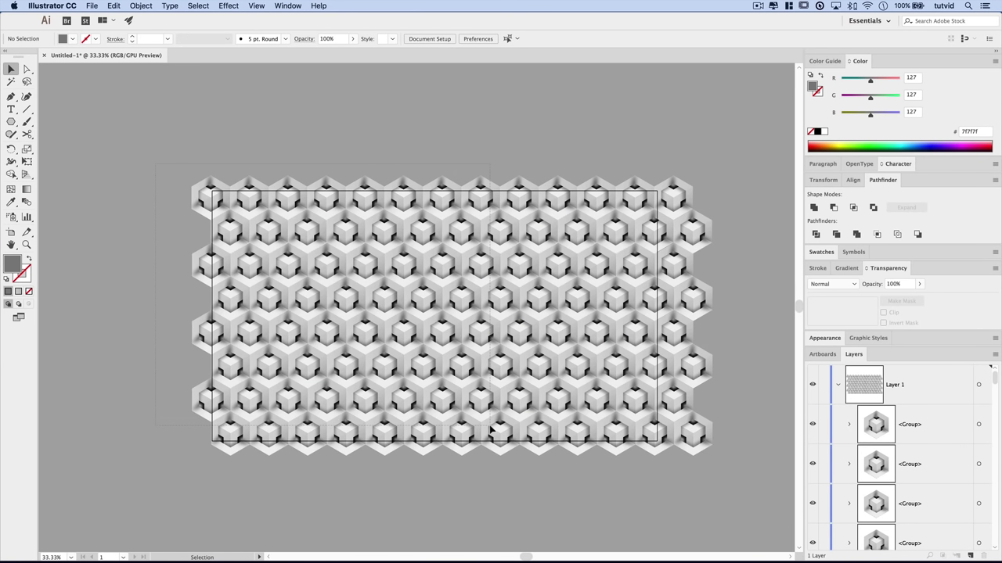
- Select all the cube tiles and group them into a single object
key(super+a)
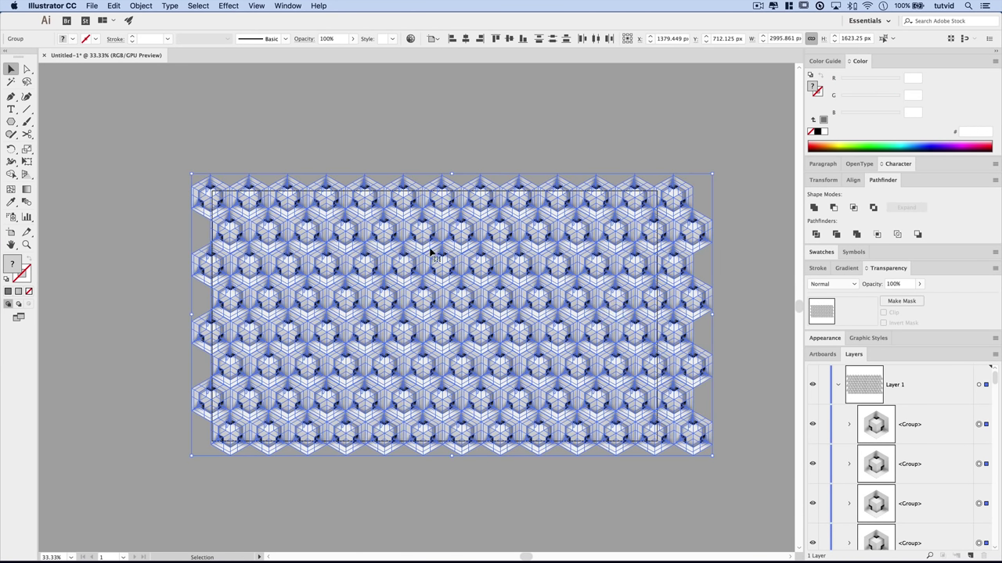
click(152, 5)
click(161, 44)
click(185, 113)
- Create a 2560 x 1440 px rectangle above the cube pattern and fill it with white
drag(11, 121, 47, 123)
click(268, 122)
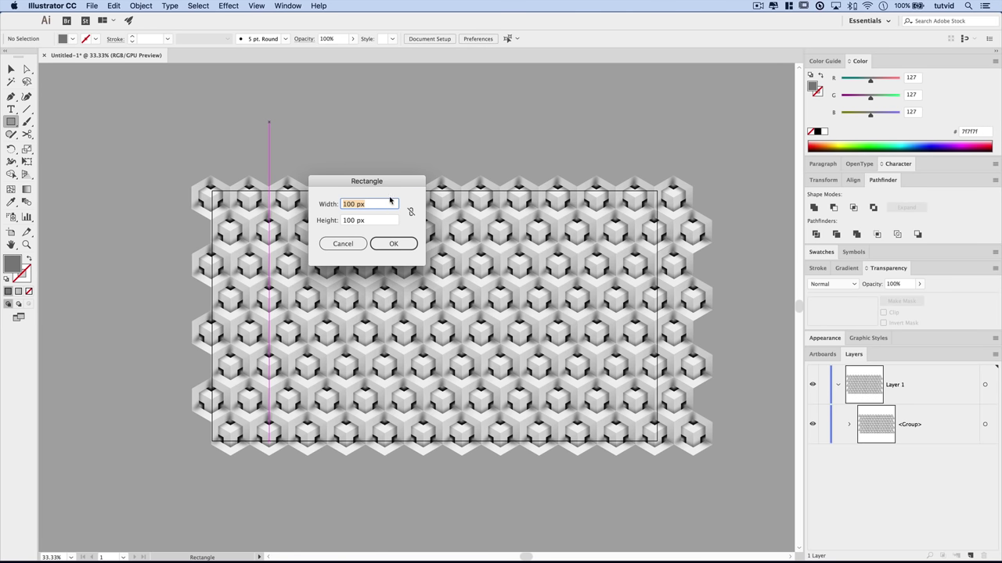
key(Tab)
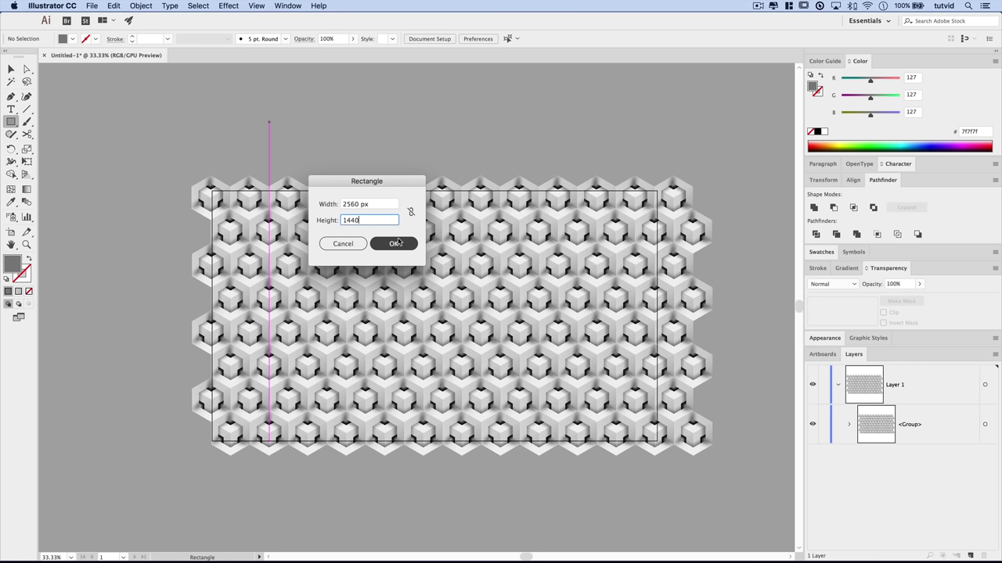
click(398, 243)
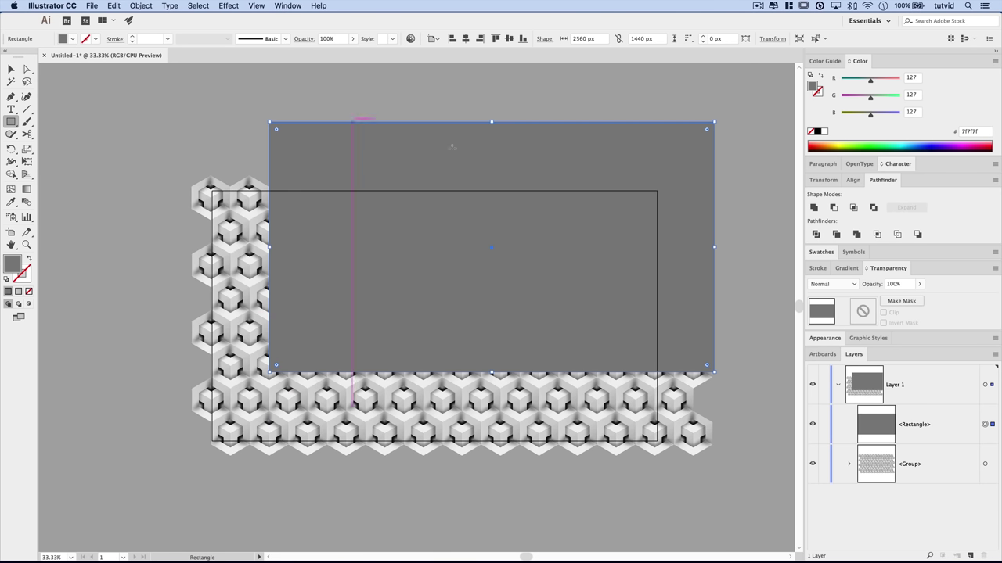
click(825, 132)
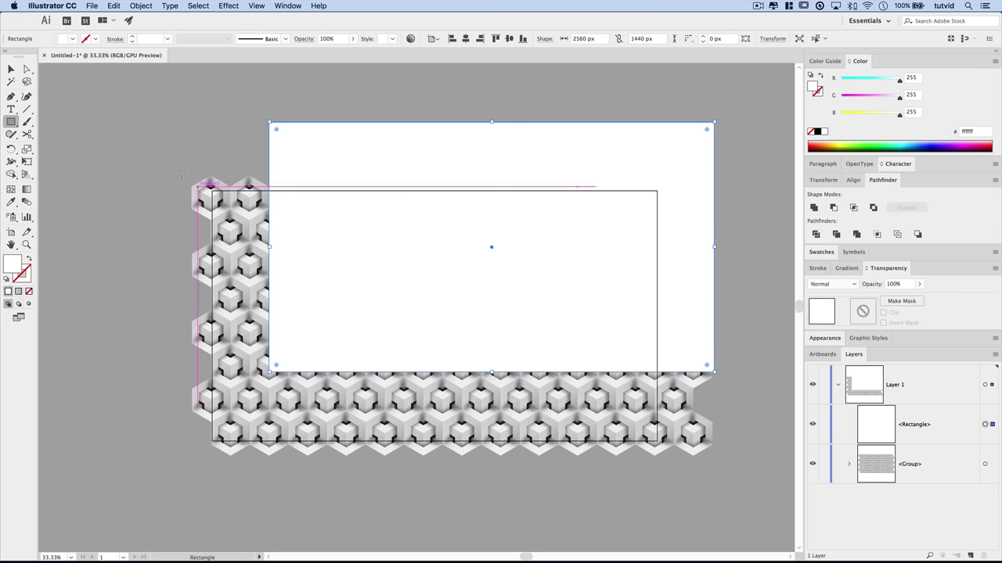
- Center the white rectangle on the artboard horizontally and vertically
click(12, 68)
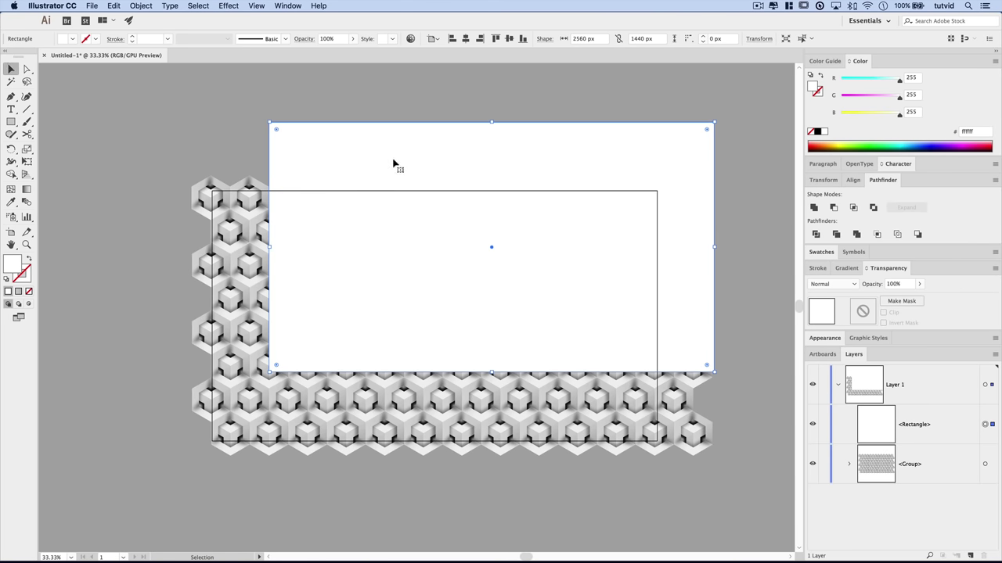
click(466, 38)
click(508, 40)
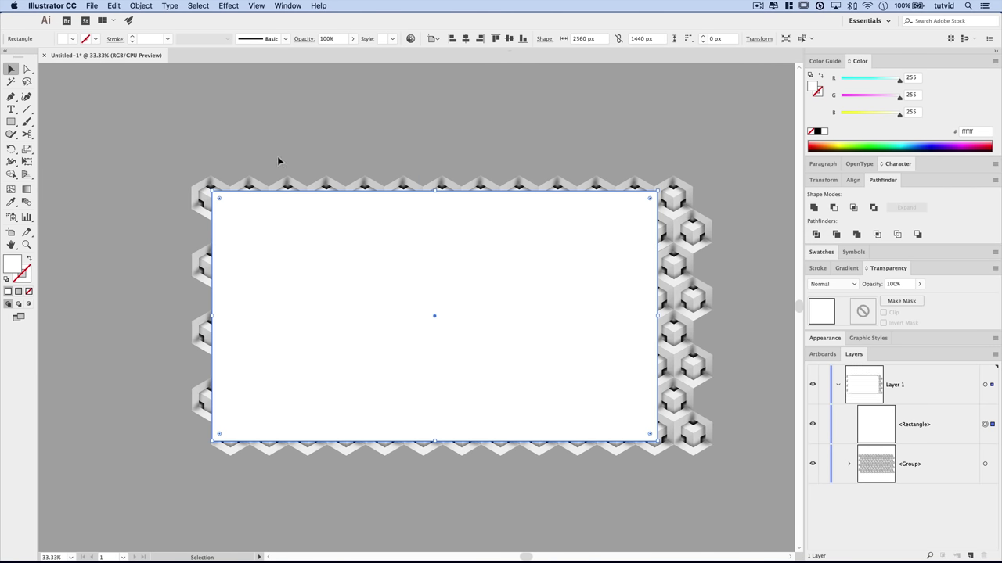
- Cut the white rectangle and create an opacity mask on the cube pattern group
click(113, 6)
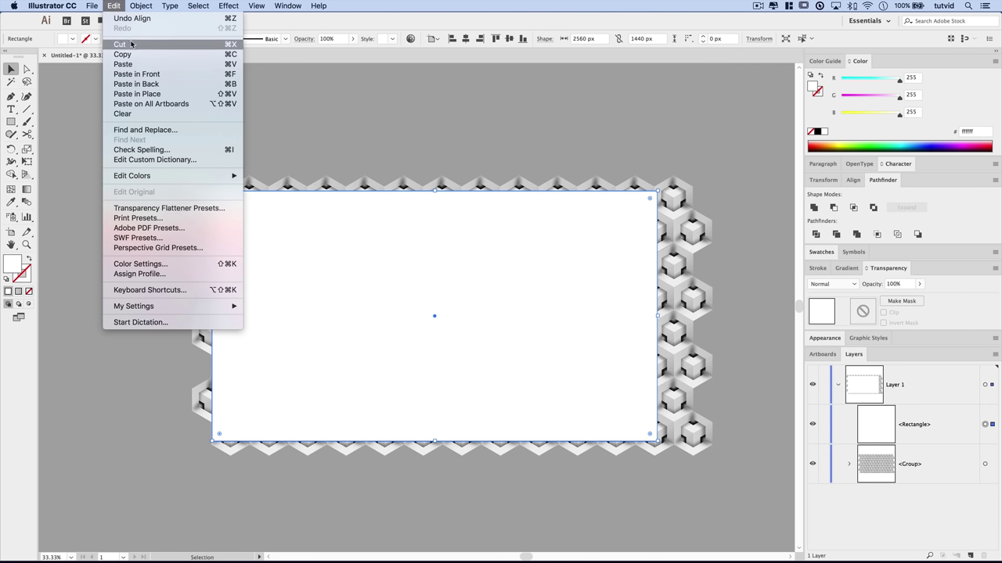
click(118, 44)
click(442, 227)
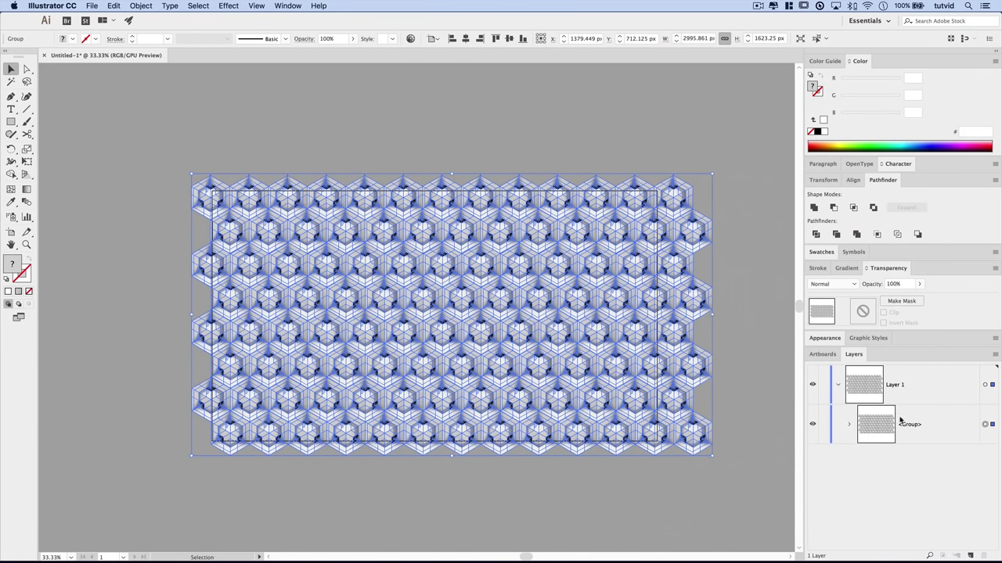
click(862, 310)
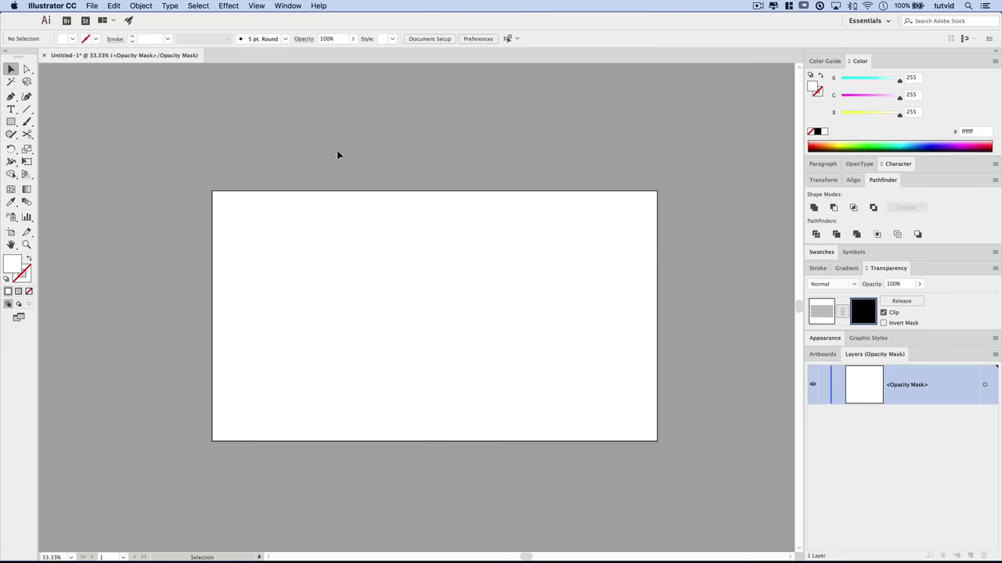
- Paste the white rectangle in front inside the opacity mask, return to editing the artwork and deselect it
click(113, 5)
click(156, 77)
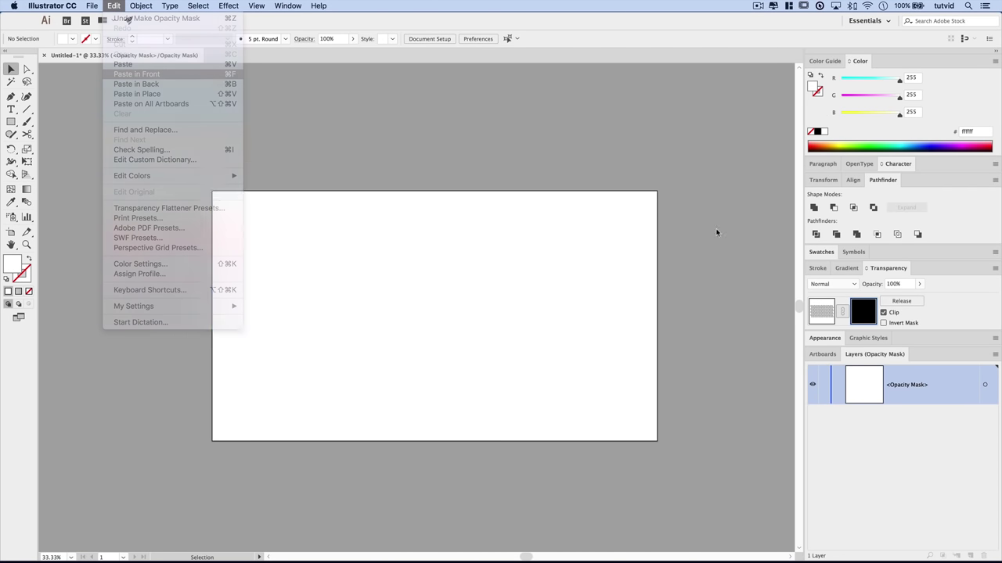
click(814, 314)
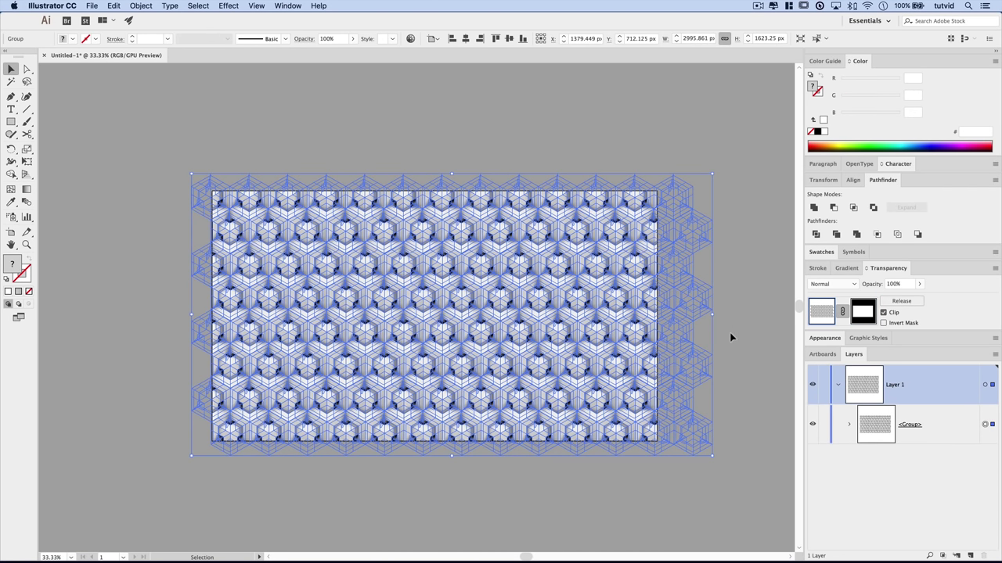
click(730, 336)
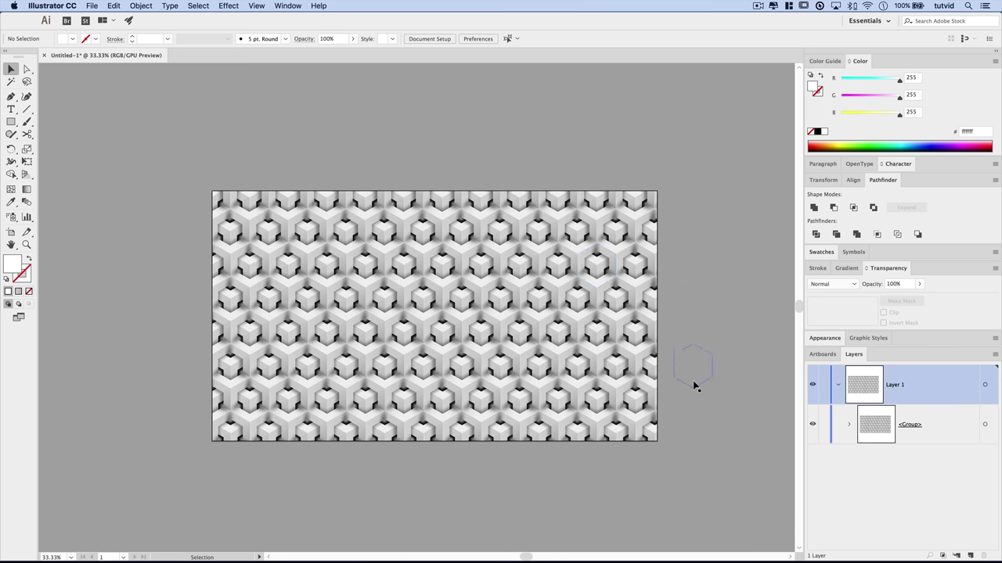
- Examine the masked cube pattern up close and as a whole, checking its seams and artboard edges
key(z)
click(451, 287)
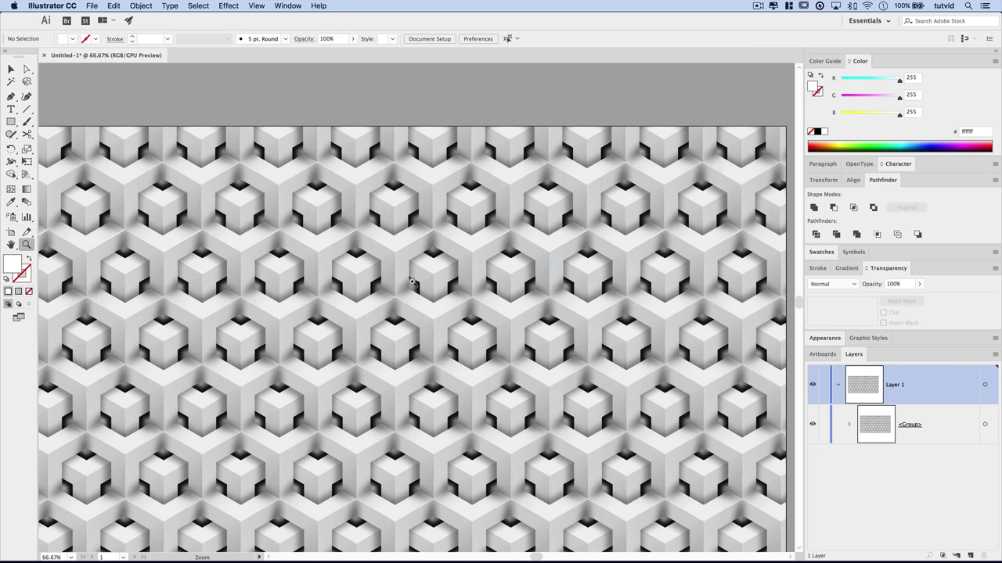
scroll(513, 322, down, 2)
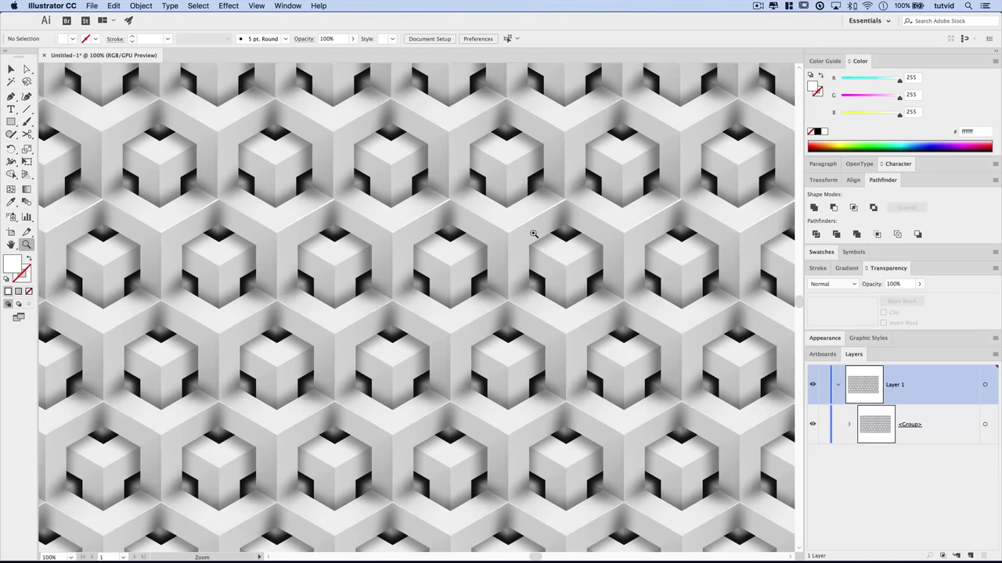
drag(533, 233, 466, 314)
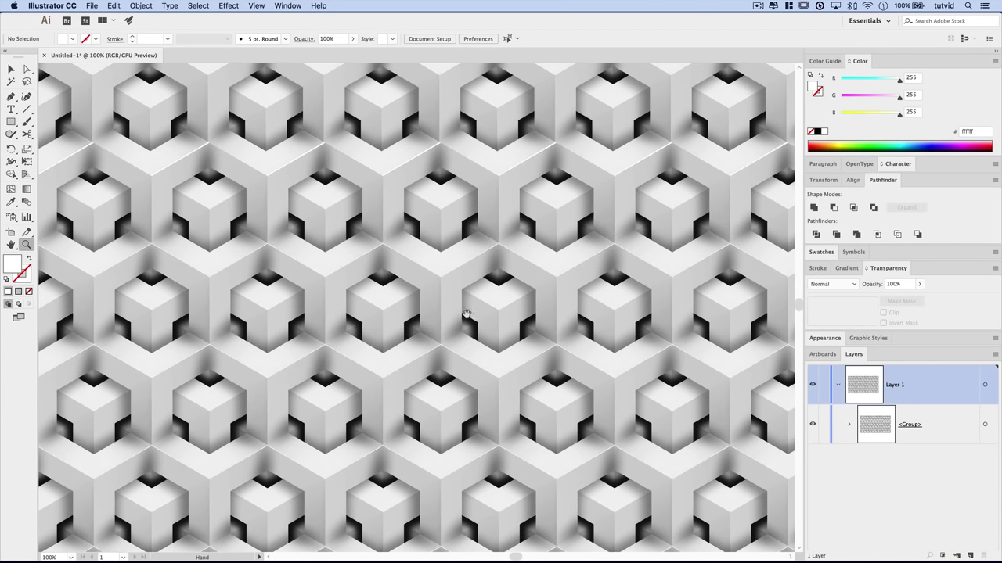
key(super+minus)
scroll(414, 396, right, 5)
scroll(414, 397, left, 5)
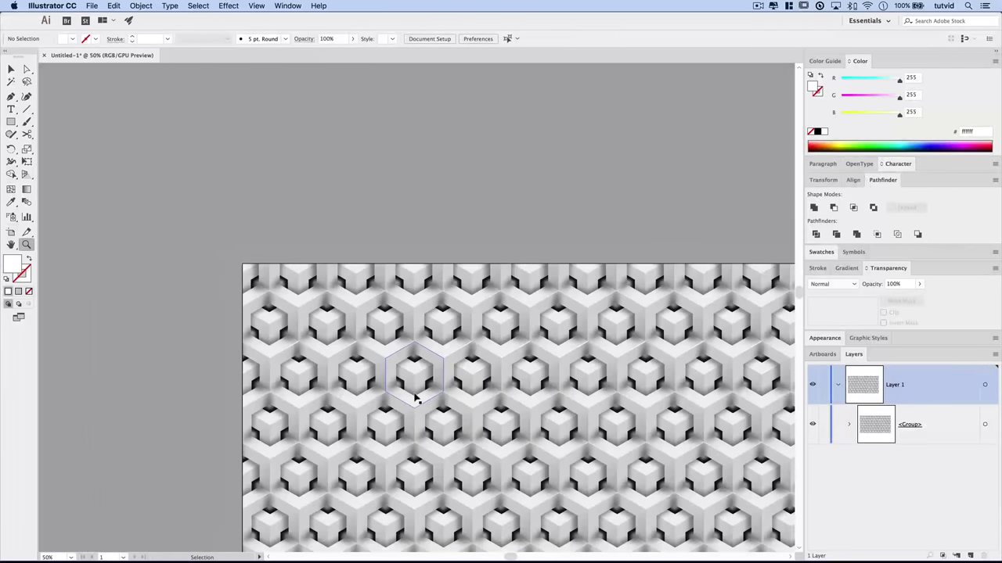
key(super+minus)
drag(421, 361, 318, 233)
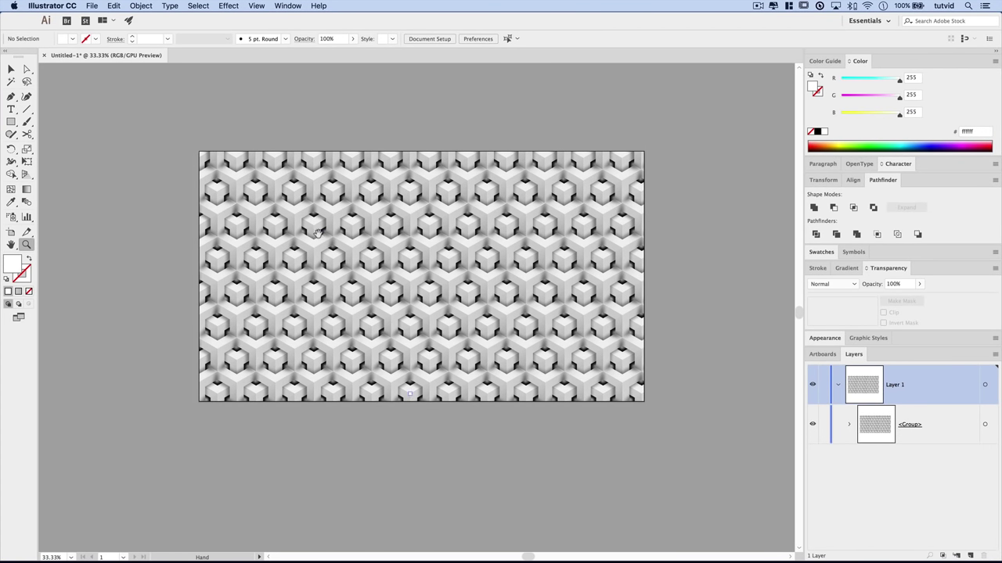
key(super+plus)
drag(412, 342, 454, 339)
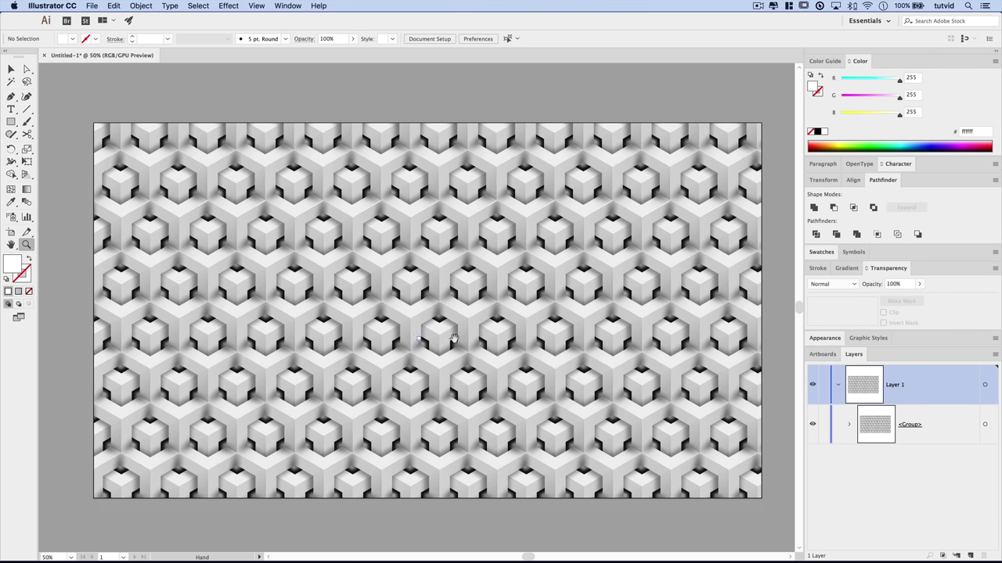